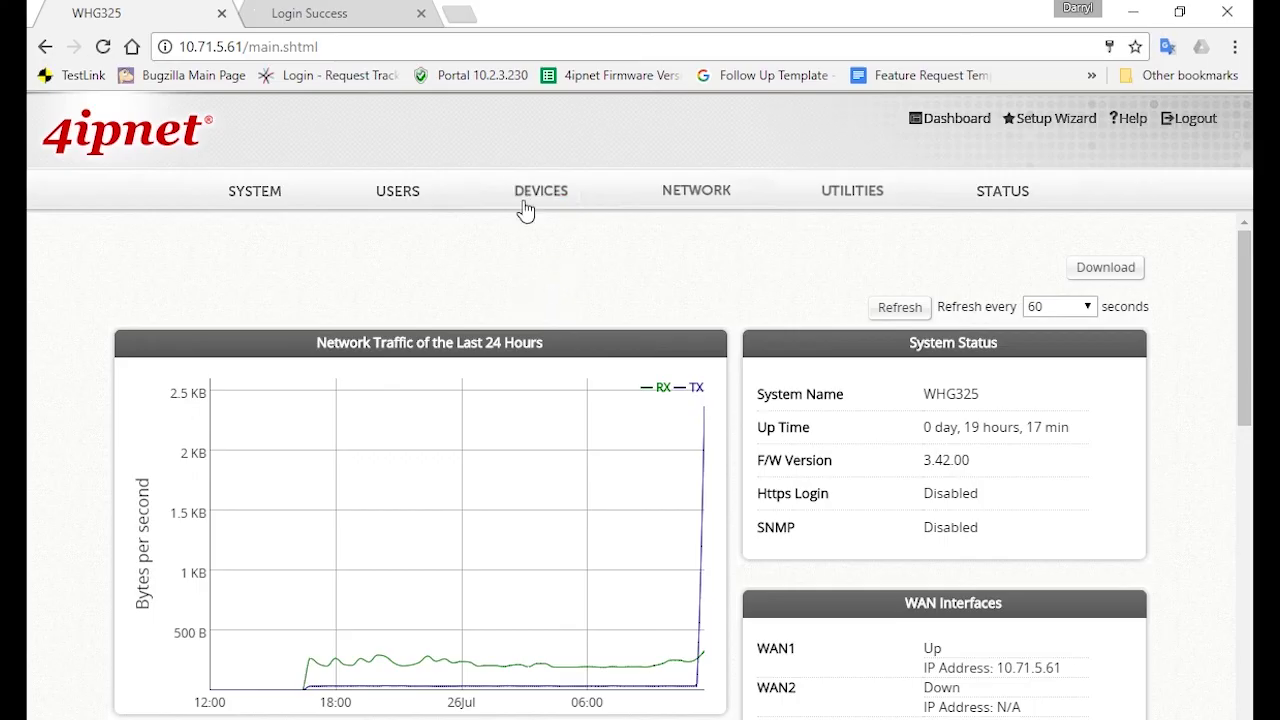
Enable Local Area AP Management under Devices, apply it, and enter its AP Type List overview
{"action": "left_click", "coordinate": [523, 195]}
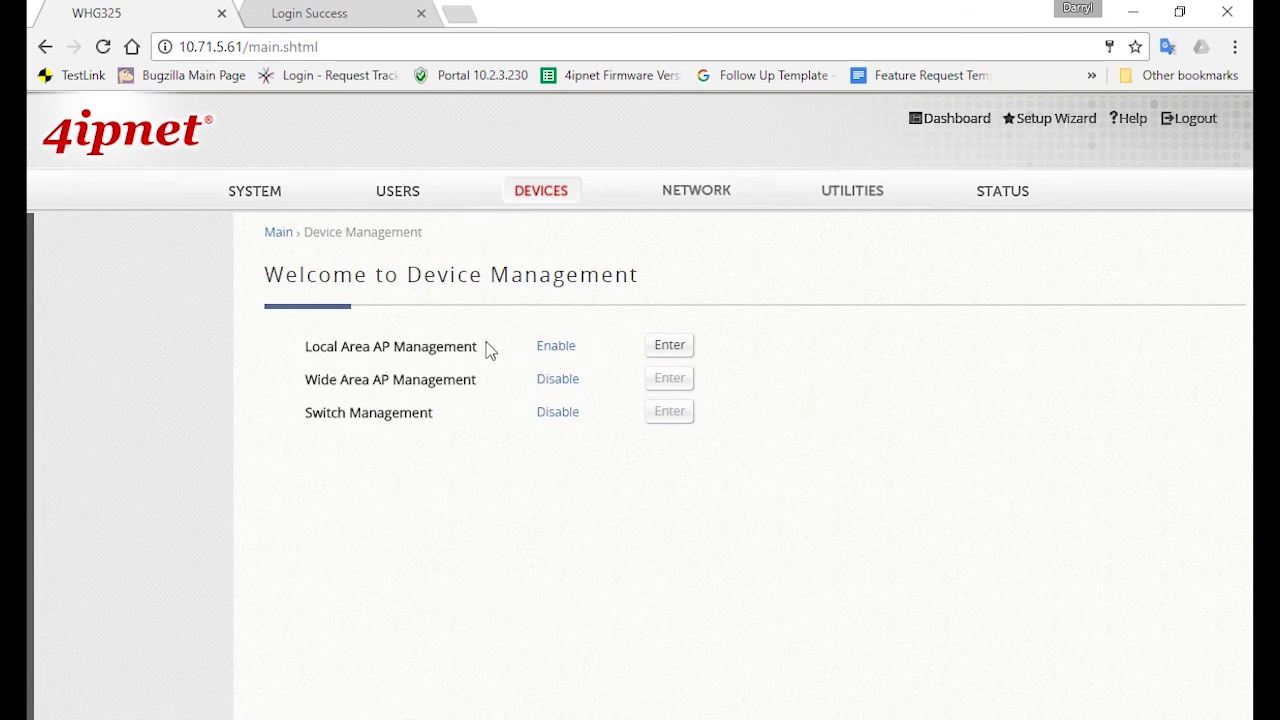
{"action": "left_click", "coordinate": [563, 348]}
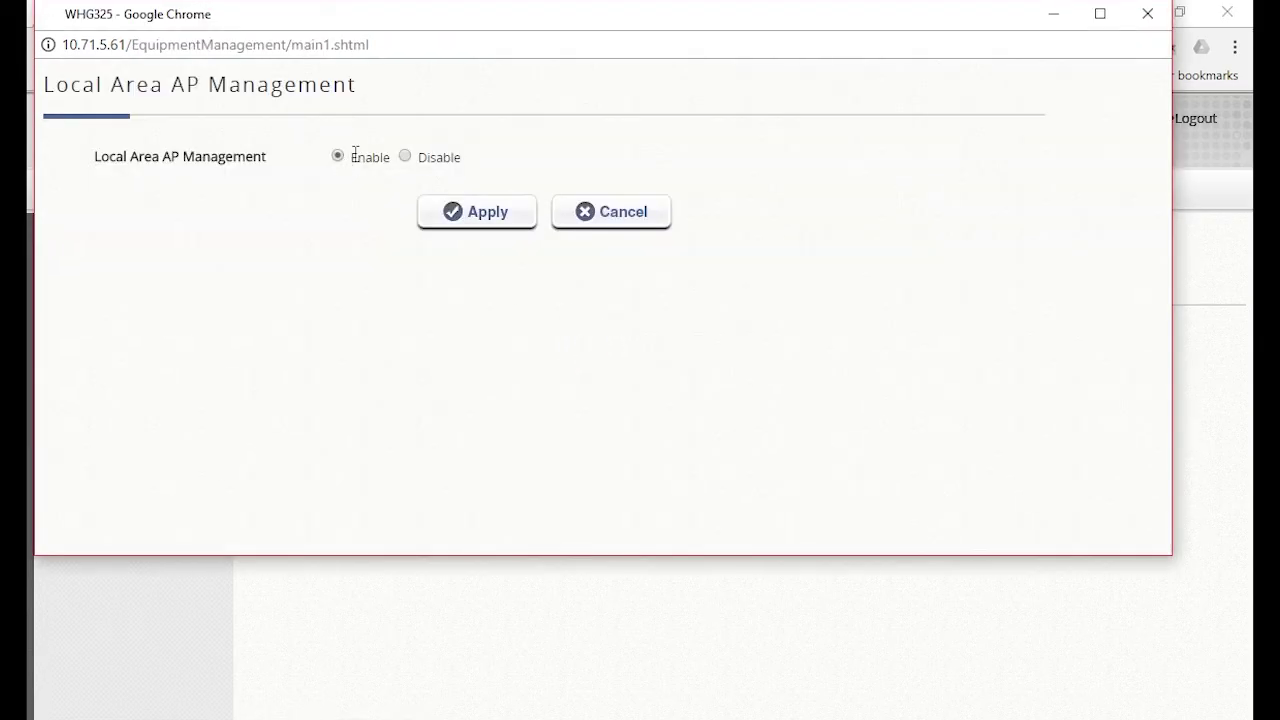
{"action": "left_click", "coordinate": [424, 219]}
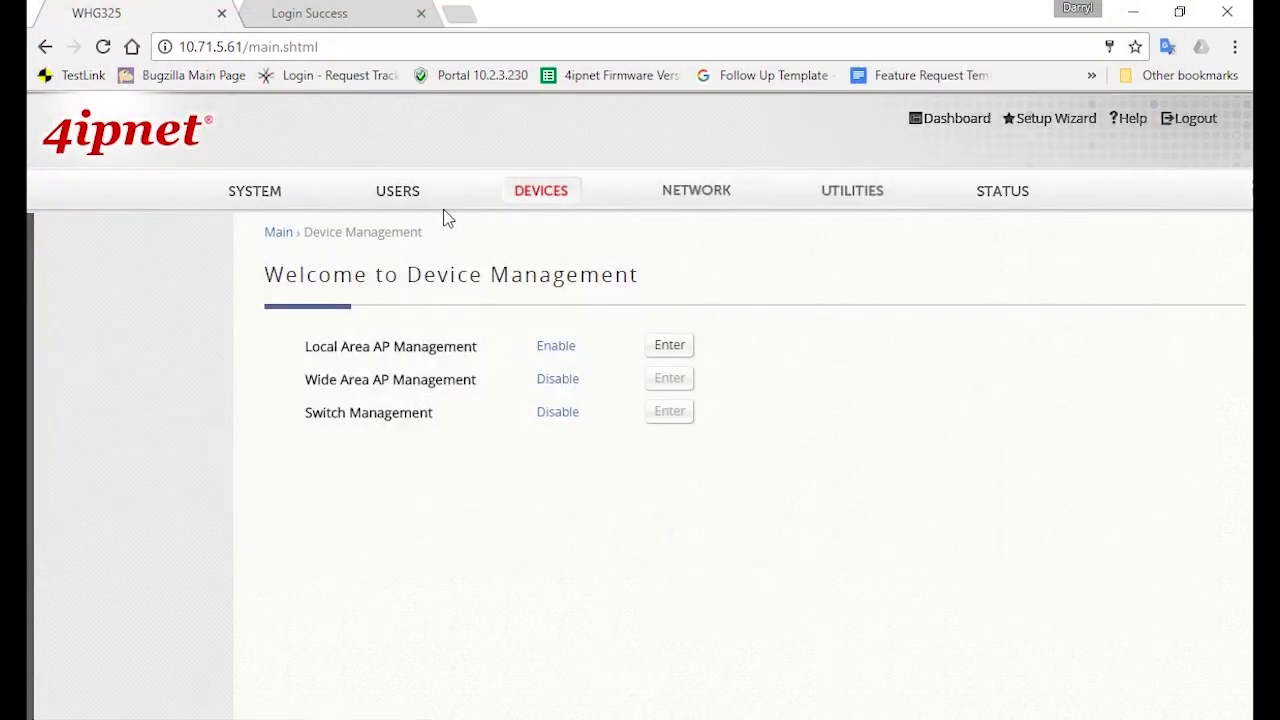
{"action": "left_click", "coordinate": [668, 352]}
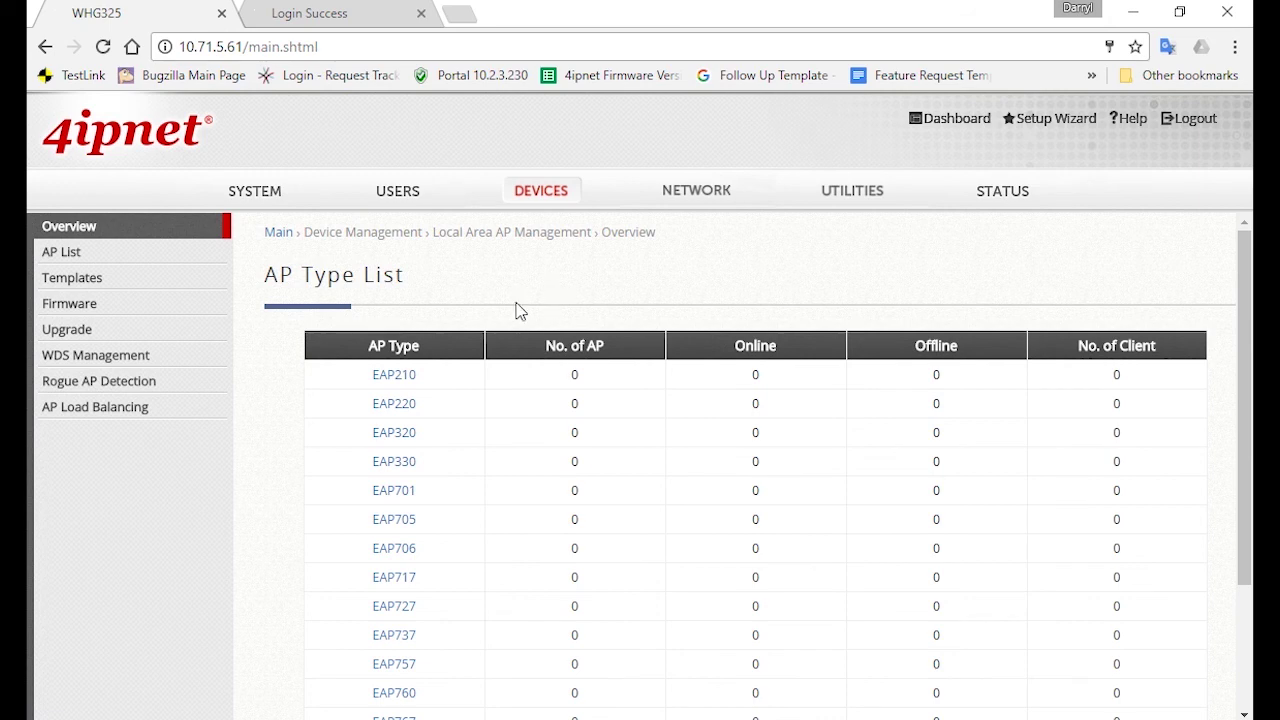
Create a template for AP model EAP737, rename TEMPLATE1 to EAP737, and apply it
{"action": "left_click", "coordinate": [208, 289]}
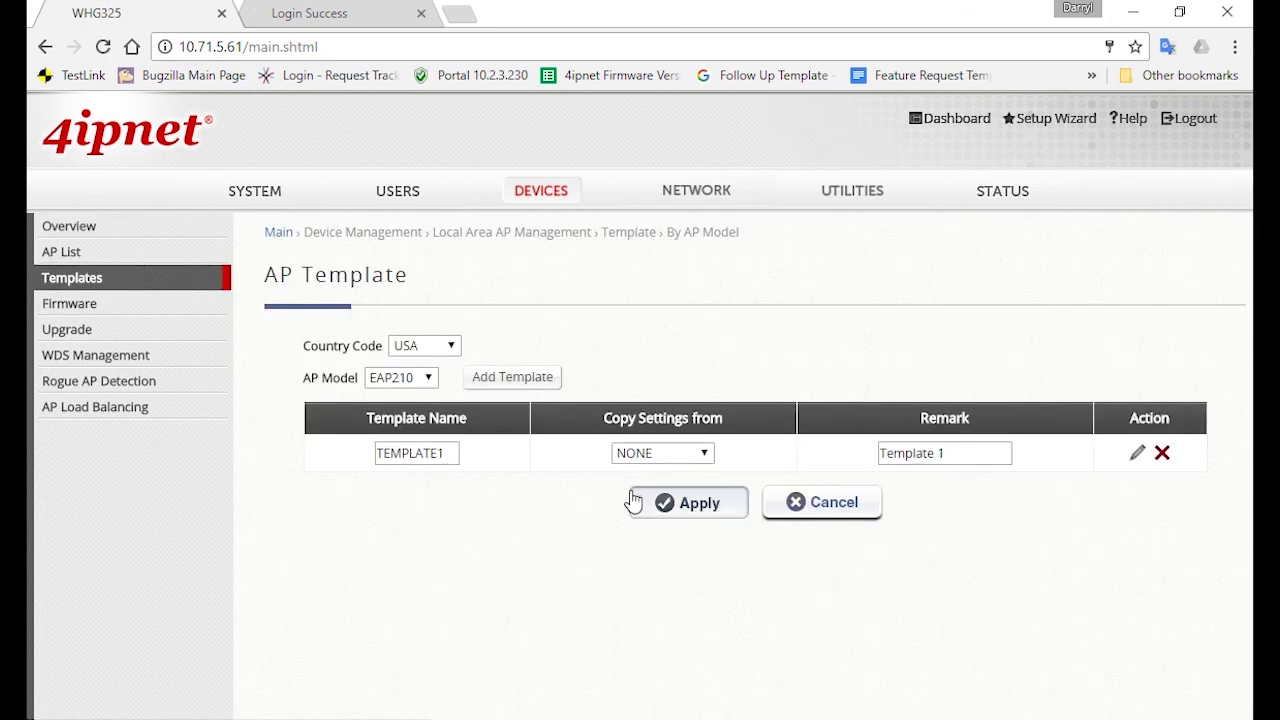
{"action": "left_click", "coordinate": [410, 386]}
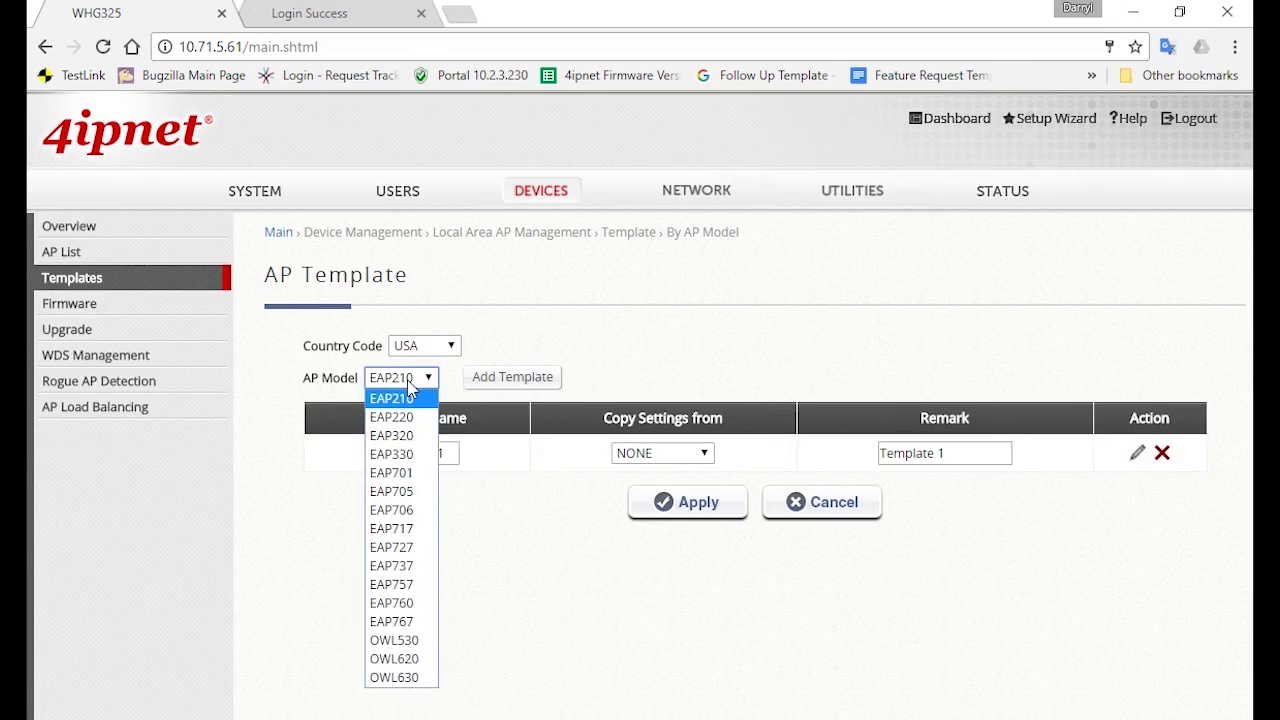
{"action": "left_click", "coordinate": [426, 569]}
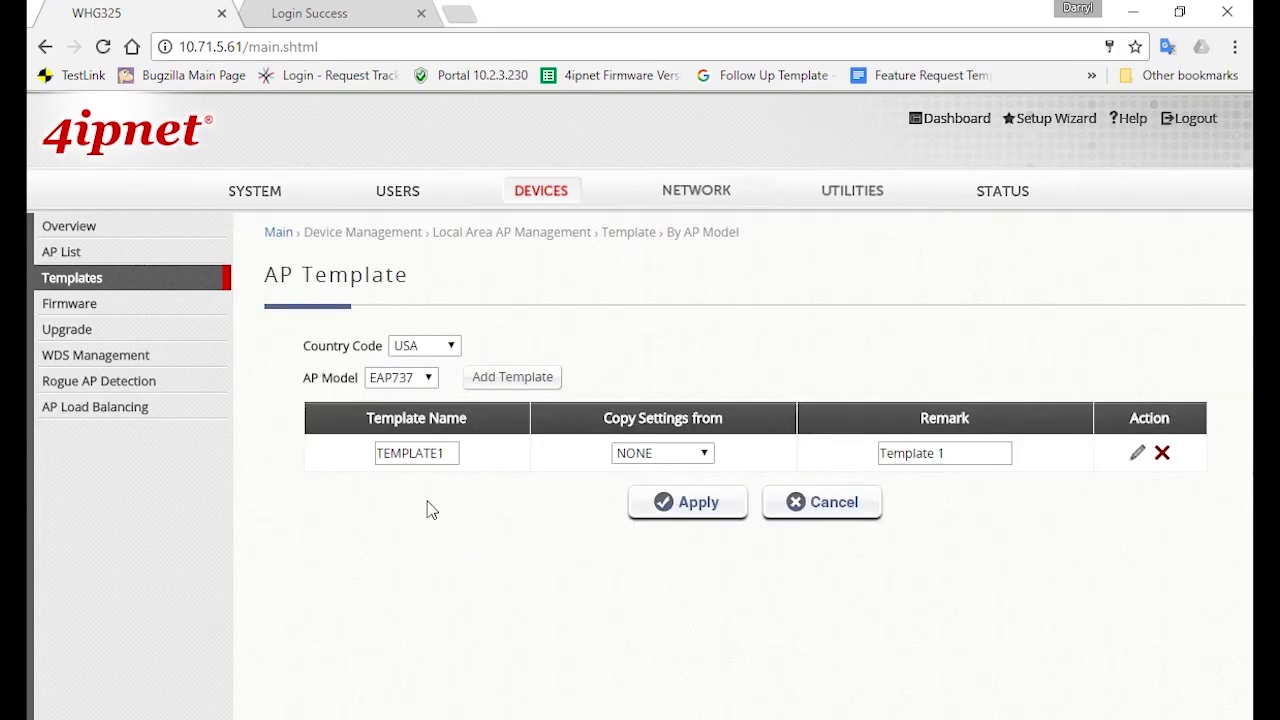
{"action": "double_click", "coordinate": [410, 453]}
{"action": "type", "text": "EA"}
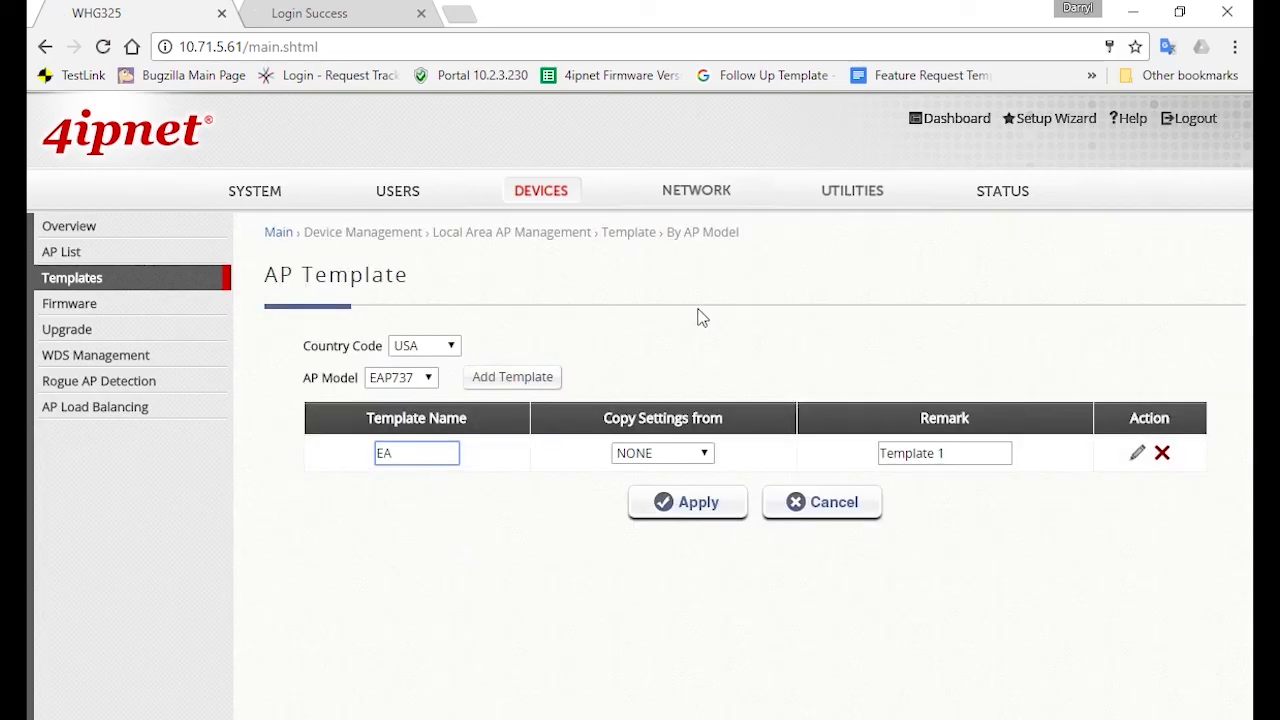
{"action": "type", "text": "P737"}
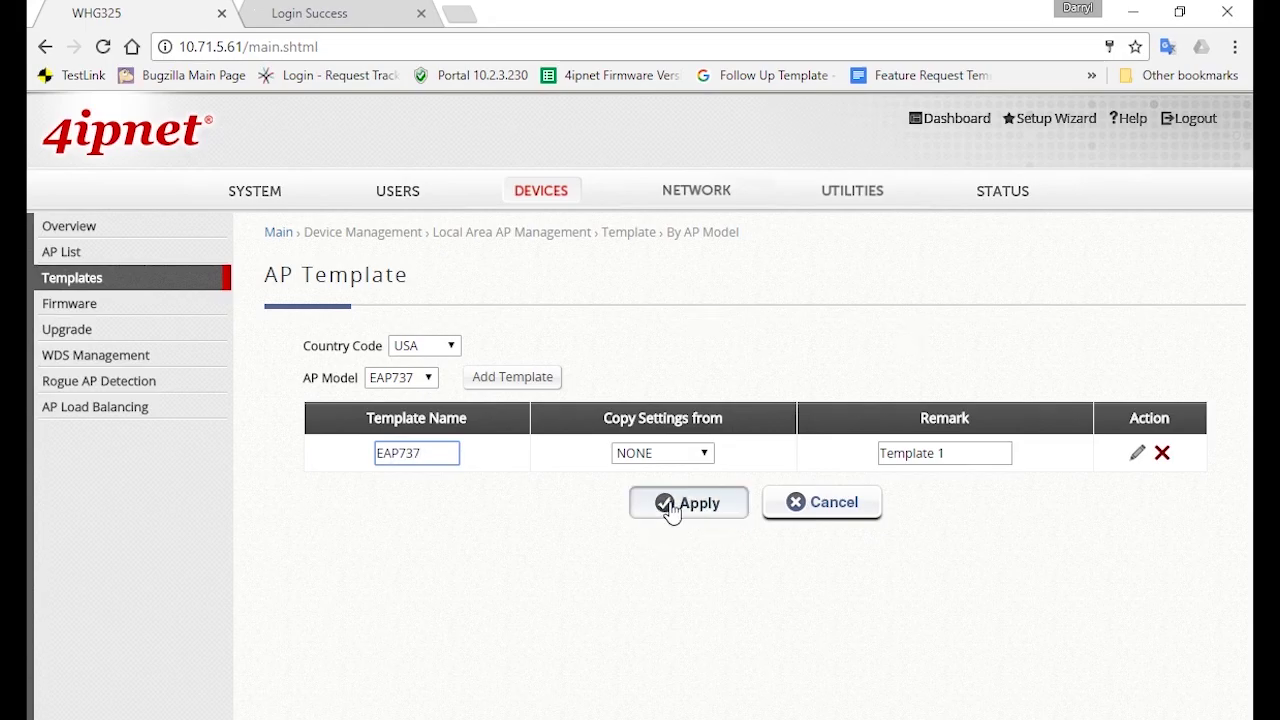
{"action": "left_click", "coordinate": [672, 506]}
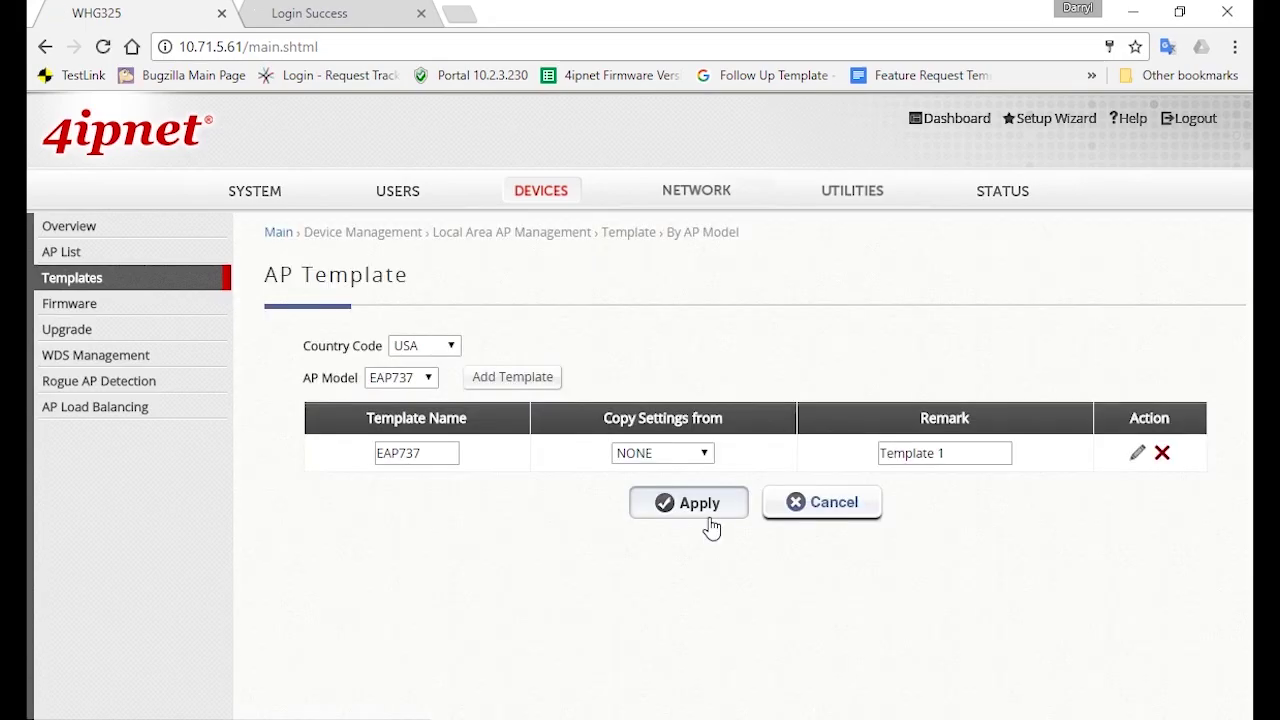
Edit the EAP737 template and set RF Card A's wireless channel to 1
{"action": "left_click", "coordinate": [1138, 458]}
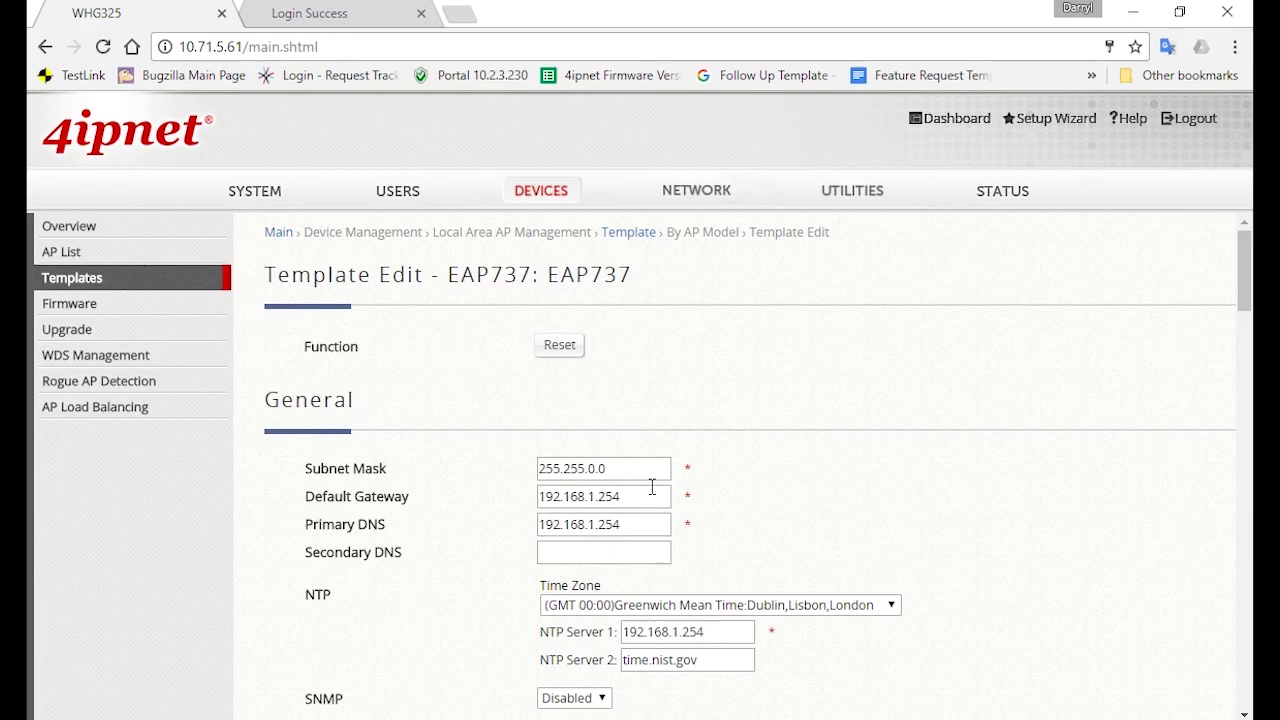
{"action": "left_click_drag", "start_coordinate": [651, 488], "coordinate": [518, 503]}
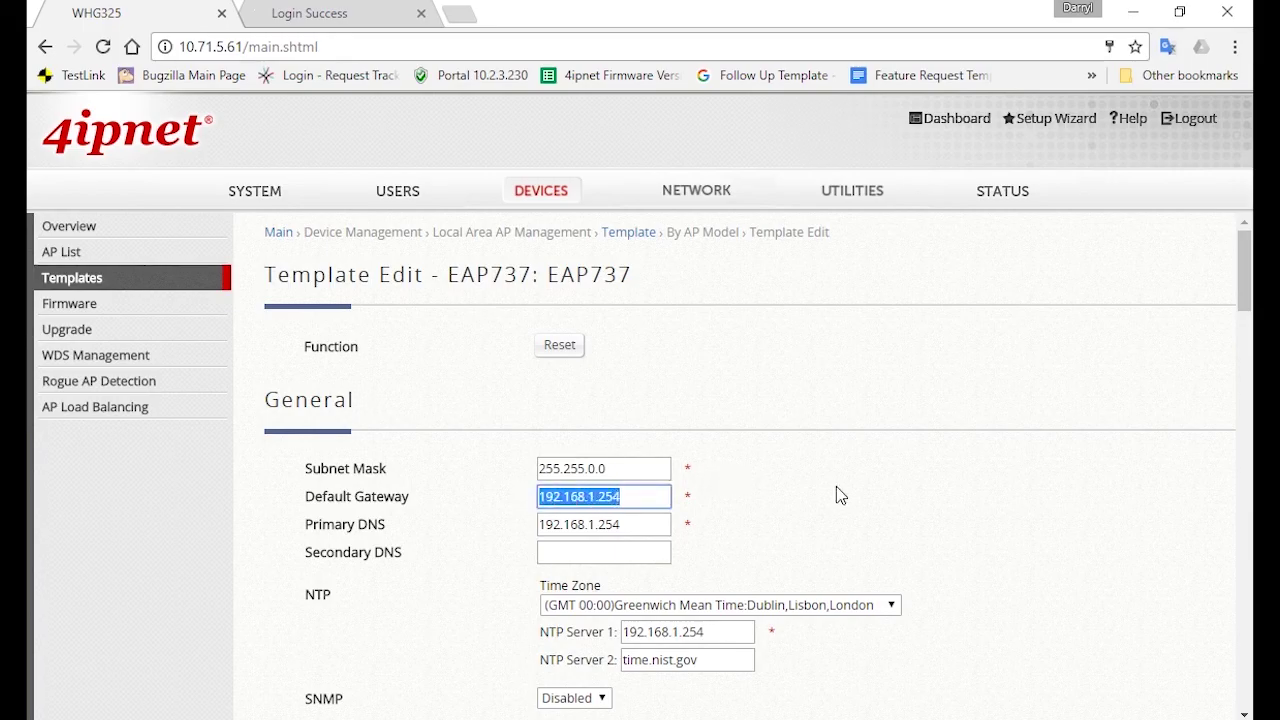
{"action": "left_click", "coordinate": [903, 486]}
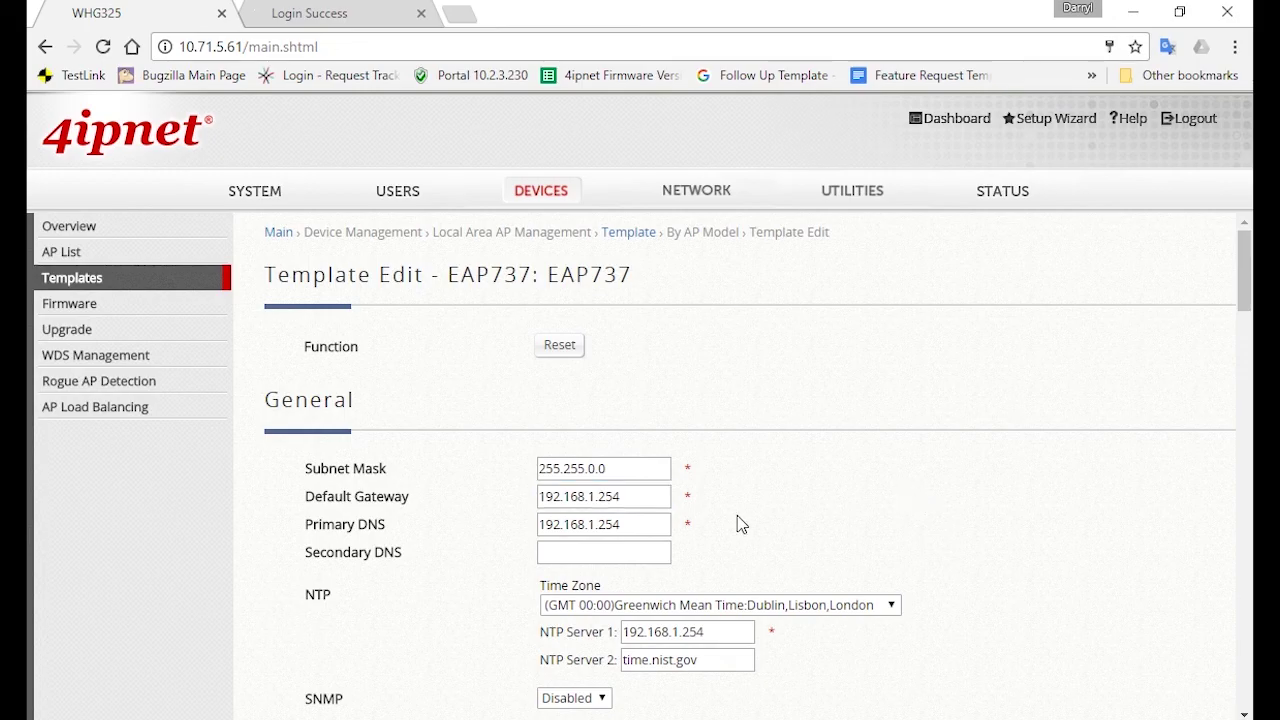
{"action": "scroll", "coordinate": [737, 523], "scroll_direction": "down", "scroll_amount": 2}
{"action": "scroll", "coordinate": [765, 486], "scroll_direction": "down", "scroll_amount": 5}
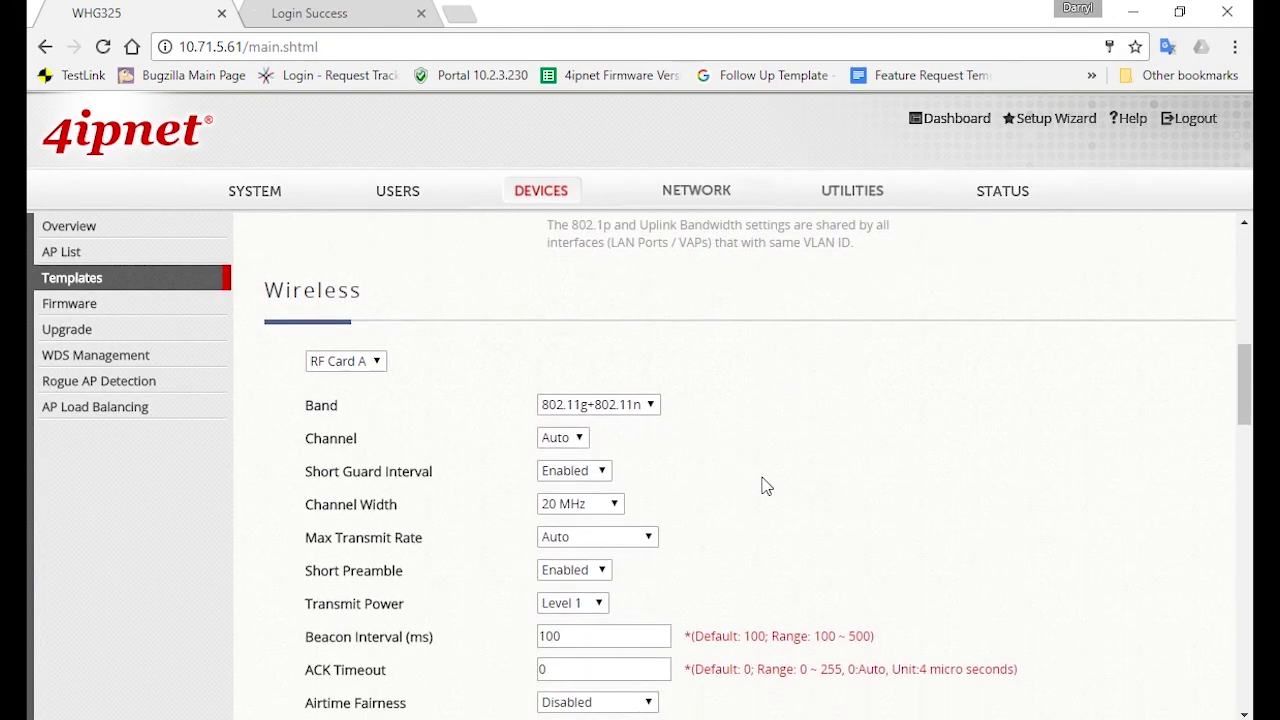
{"action": "scroll", "coordinate": [760, 484], "scroll_direction": "down", "scroll_amount": 1}
{"action": "scroll", "coordinate": [737, 480], "scroll_direction": "up", "scroll_amount": 1}
{"action": "left_click", "coordinate": [578, 437]}
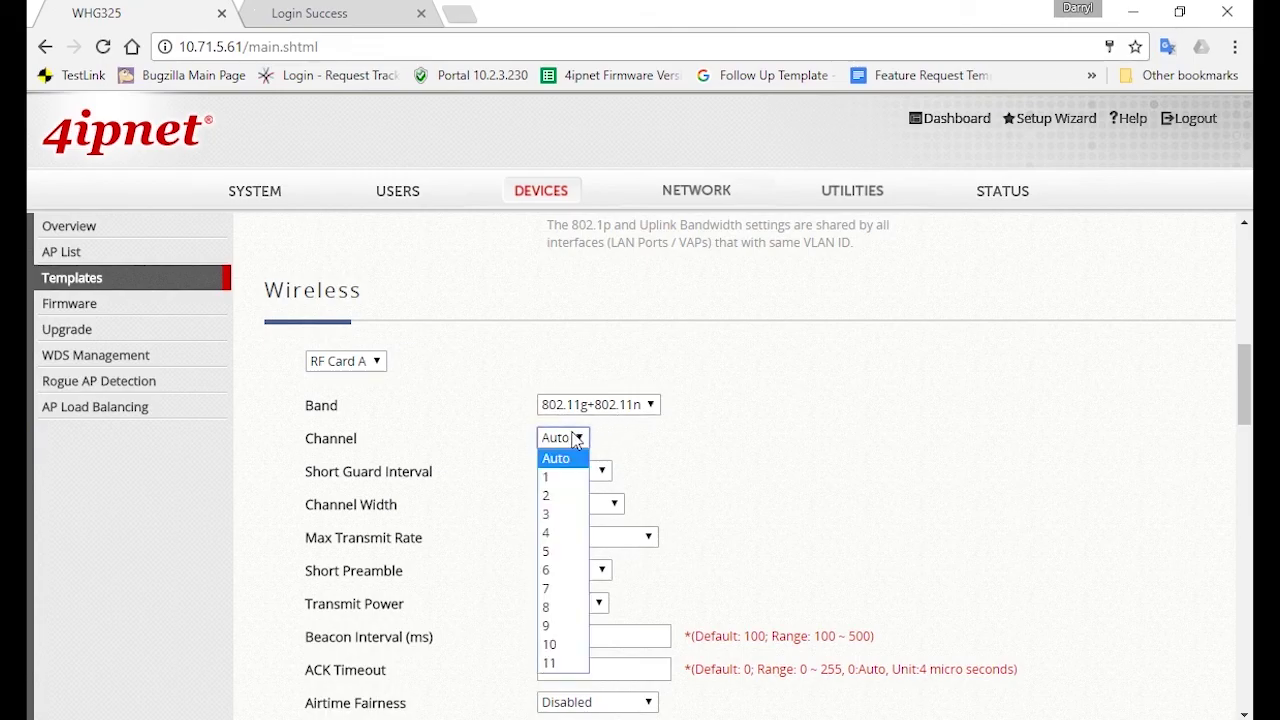
{"action": "left_click", "coordinate": [556, 480]}
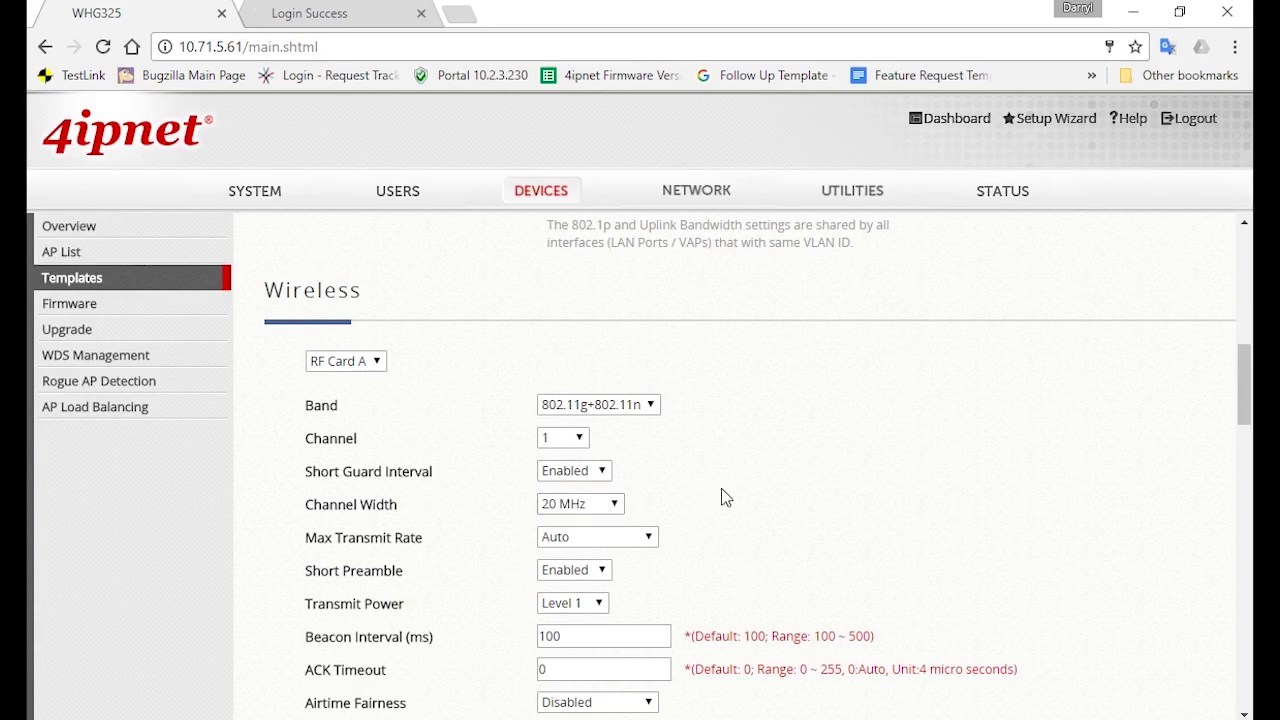
Enable band steering and apply the template settings
{"action": "scroll", "coordinate": [727, 495], "scroll_direction": "down", "scroll_amount": 1}
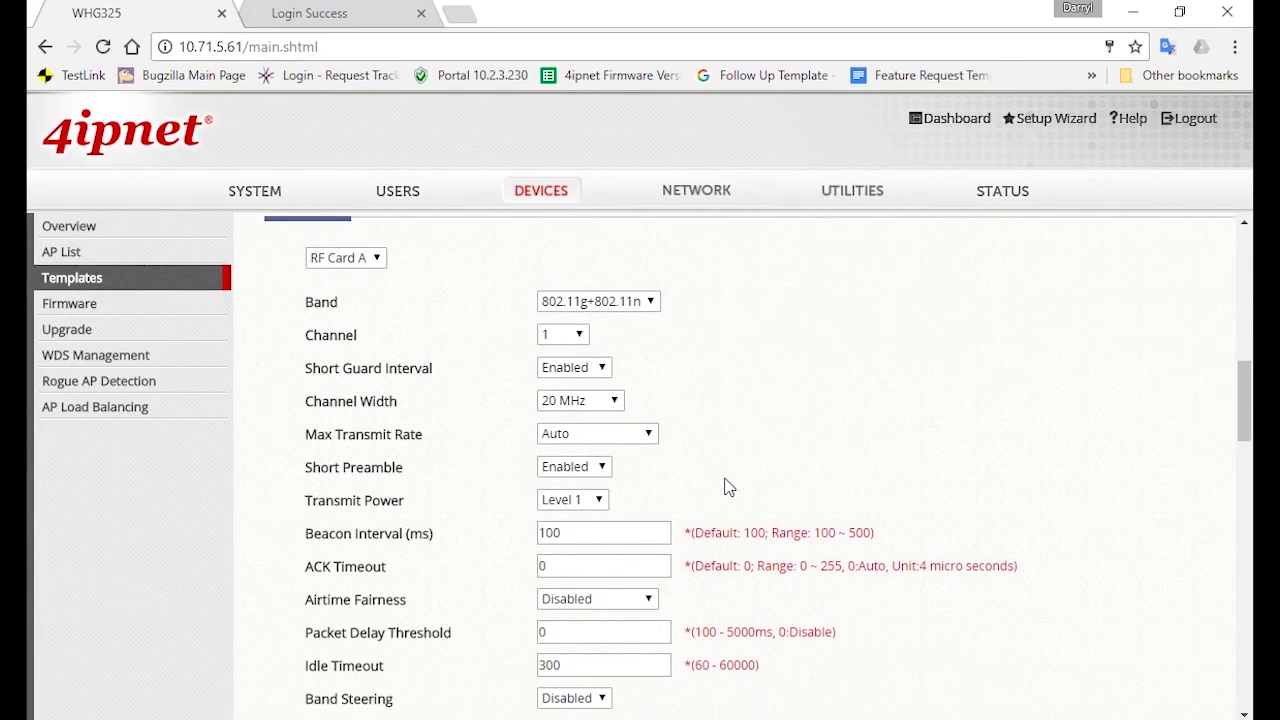
{"action": "scroll", "coordinate": [728, 488], "scroll_direction": "down", "scroll_amount": 1}
{"action": "scroll", "coordinate": [710, 483], "scroll_direction": "down", "scroll_amount": 2}
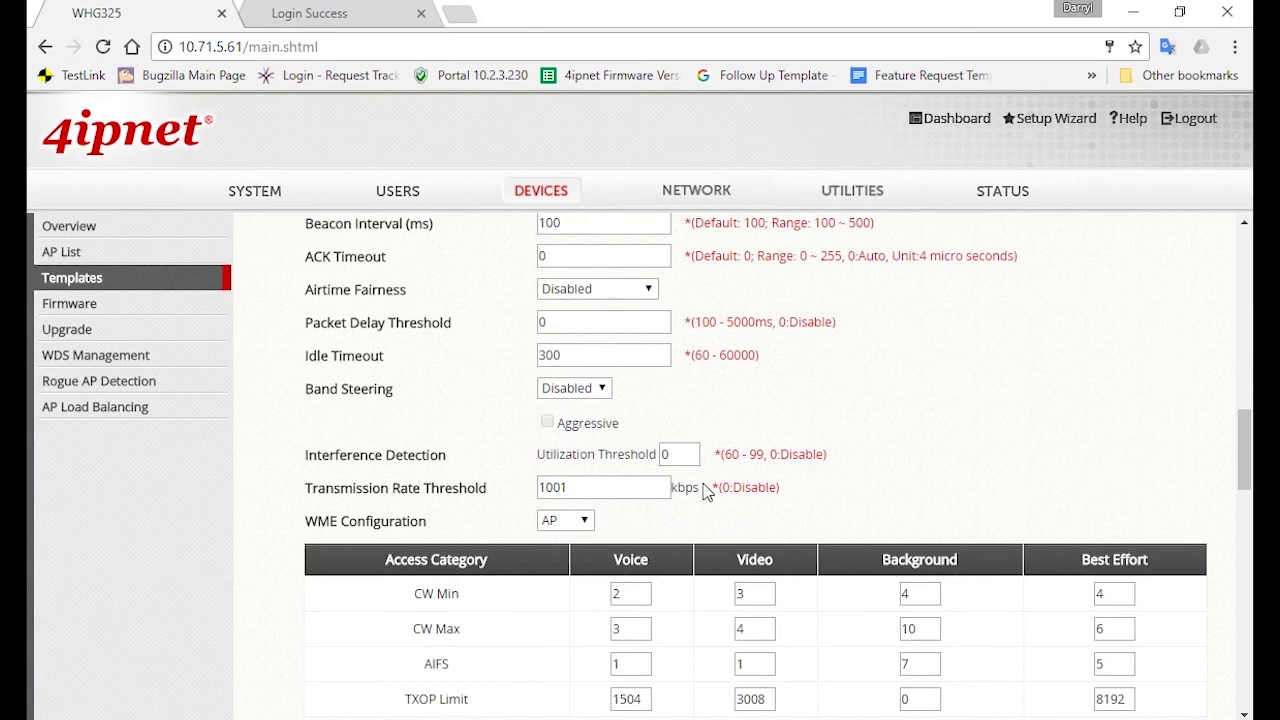
{"action": "left_click", "coordinate": [577, 389]}
{"action": "left_click", "coordinate": [558, 410]}
{"action": "scroll", "coordinate": [455, 473], "scroll_direction": "down", "scroll_amount": 20}
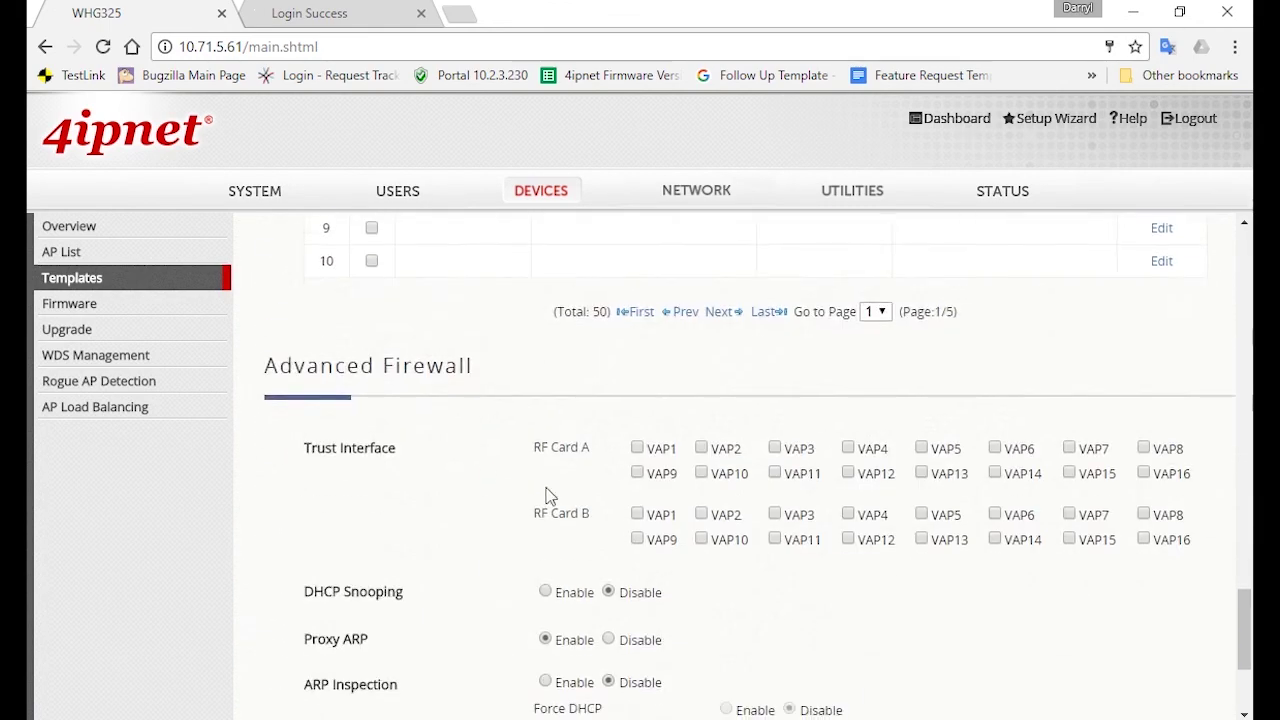
{"action": "left_click", "coordinate": [675, 680]}
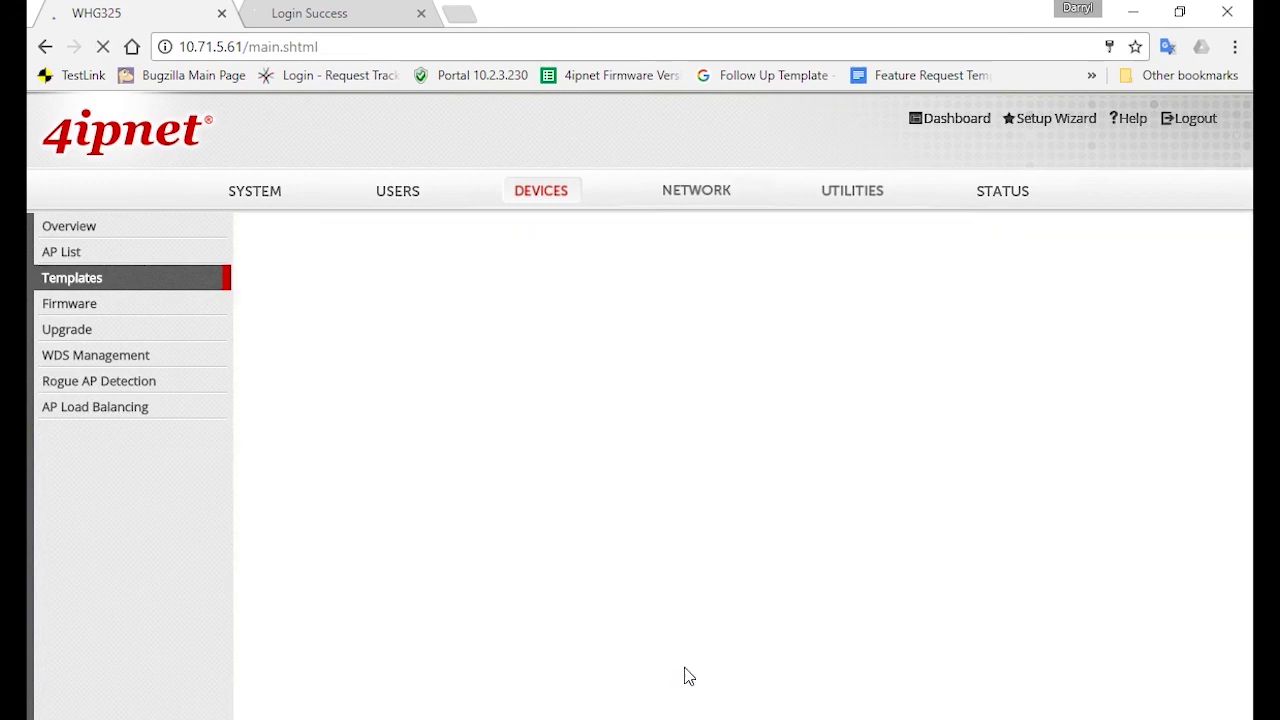
{"action": "scroll", "coordinate": [805, 608], "scroll_direction": "down", "scroll_amount": 5}
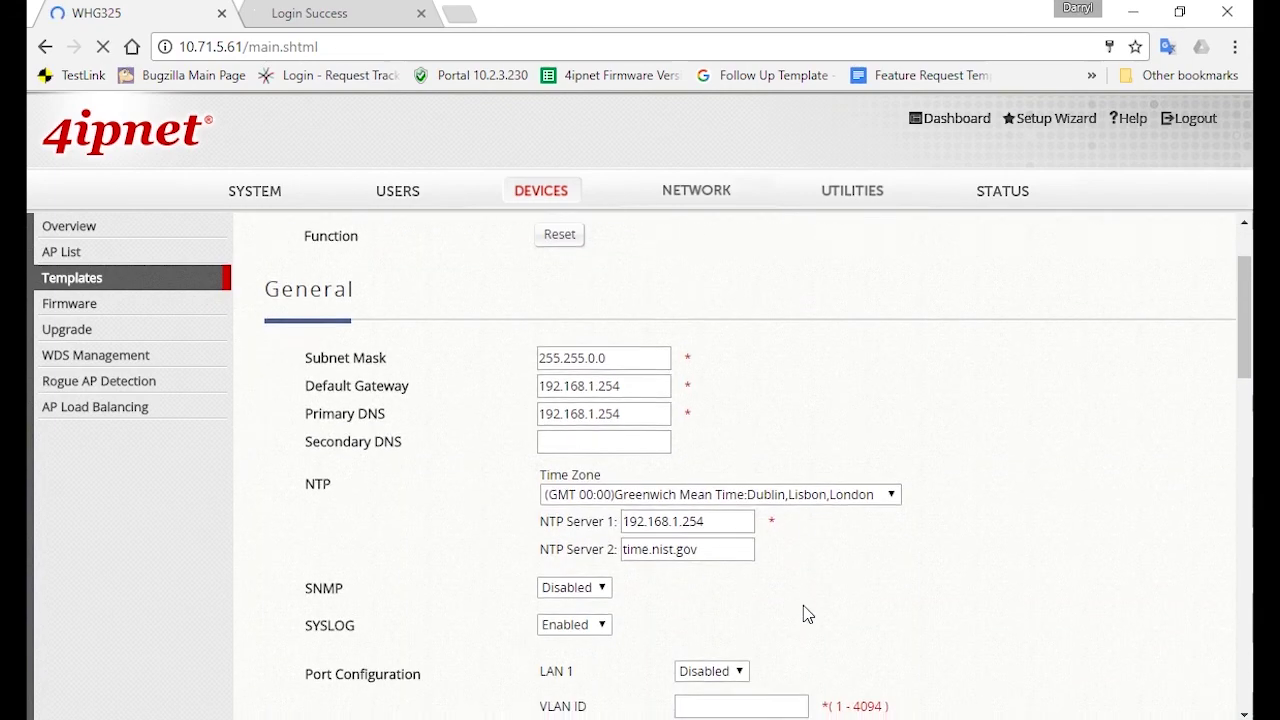
{"action": "scroll", "coordinate": [808, 614], "scroll_direction": "down", "scroll_amount": 5}
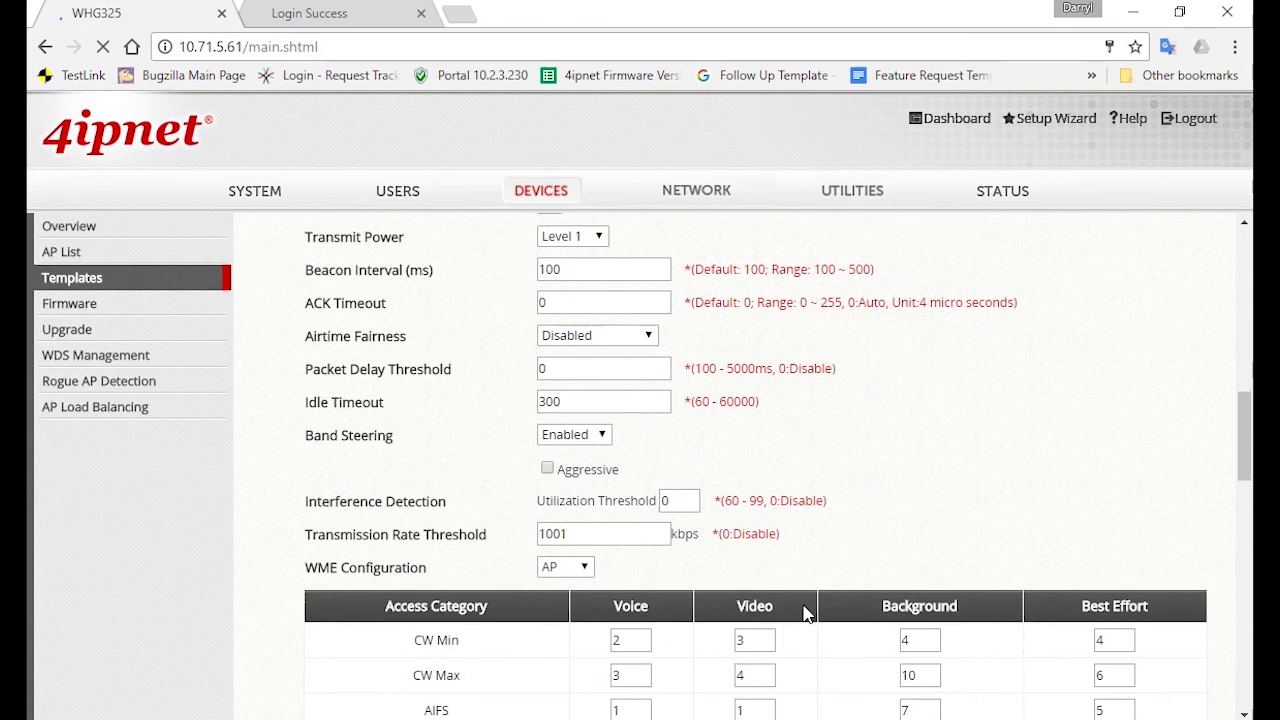
{"action": "scroll", "coordinate": [812, 616], "scroll_direction": "down", "scroll_amount": 2}
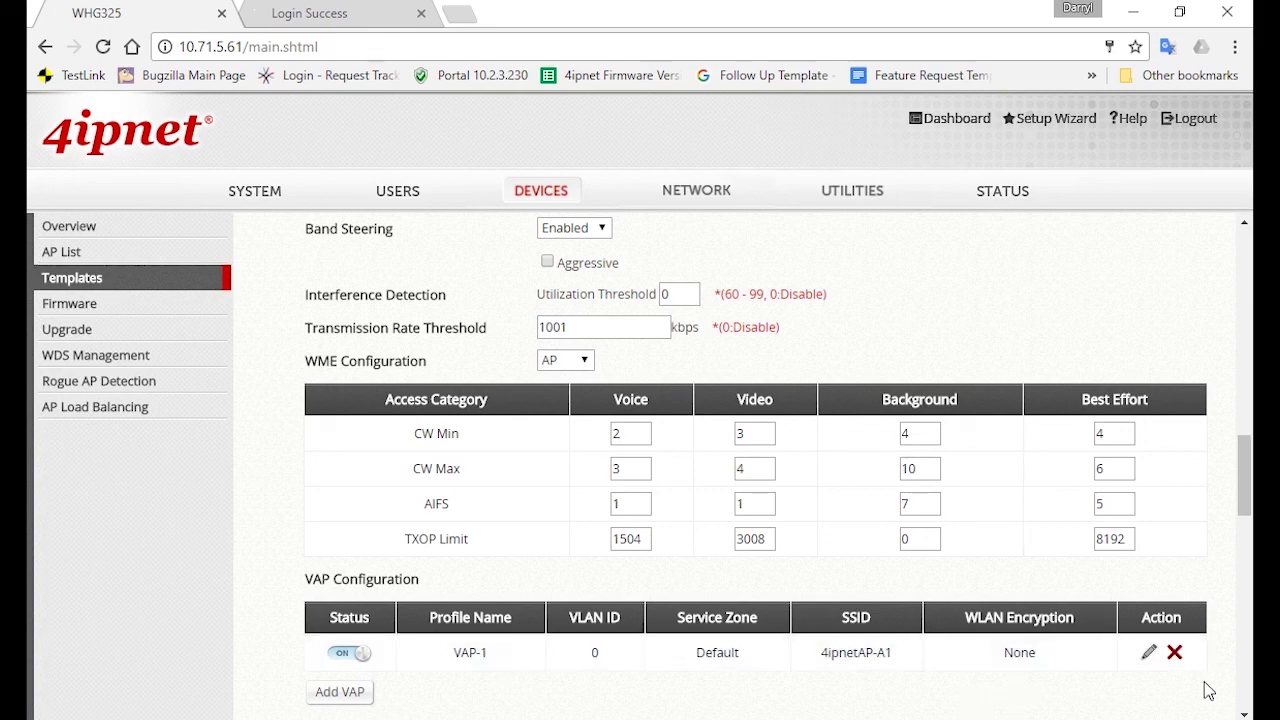
Rename VAP-1 to 4ipnet-Staff in the Staff zone with SSID 4ipnet-Staff
{"action": "left_click", "coordinate": [1148, 653]}
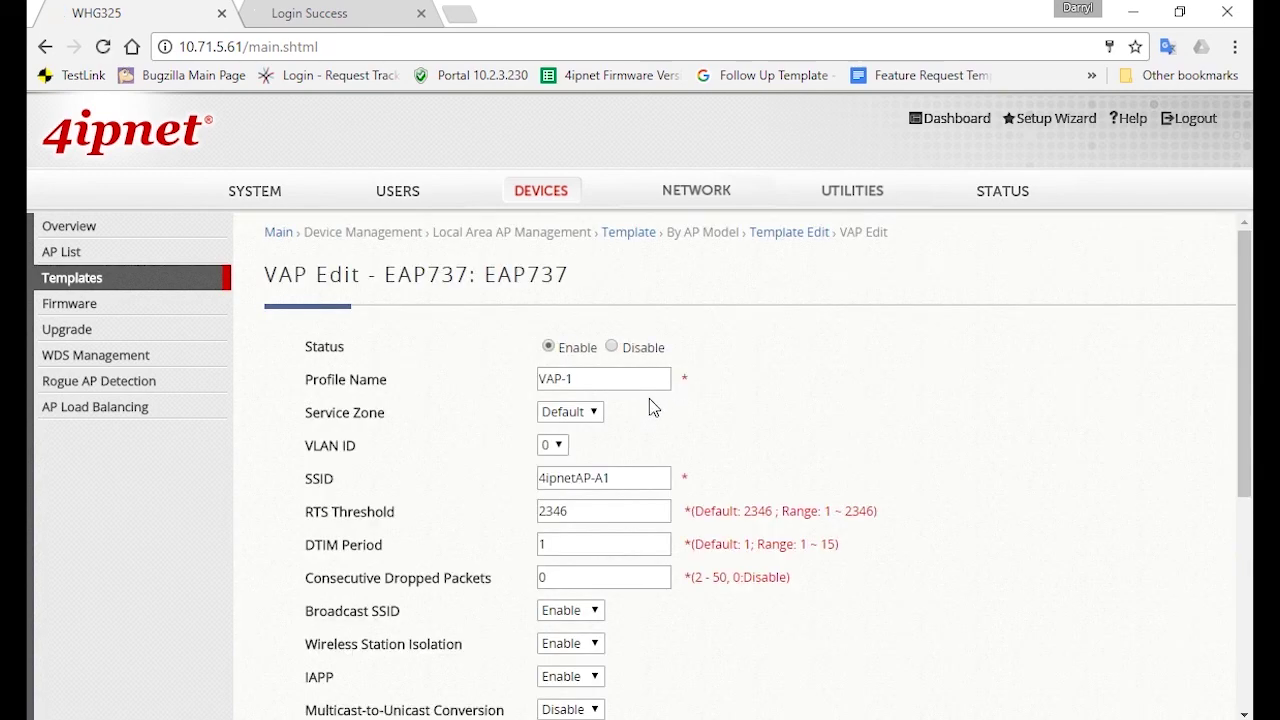
{"action": "left_click_drag", "start_coordinate": [640, 378], "coordinate": [450, 395]}
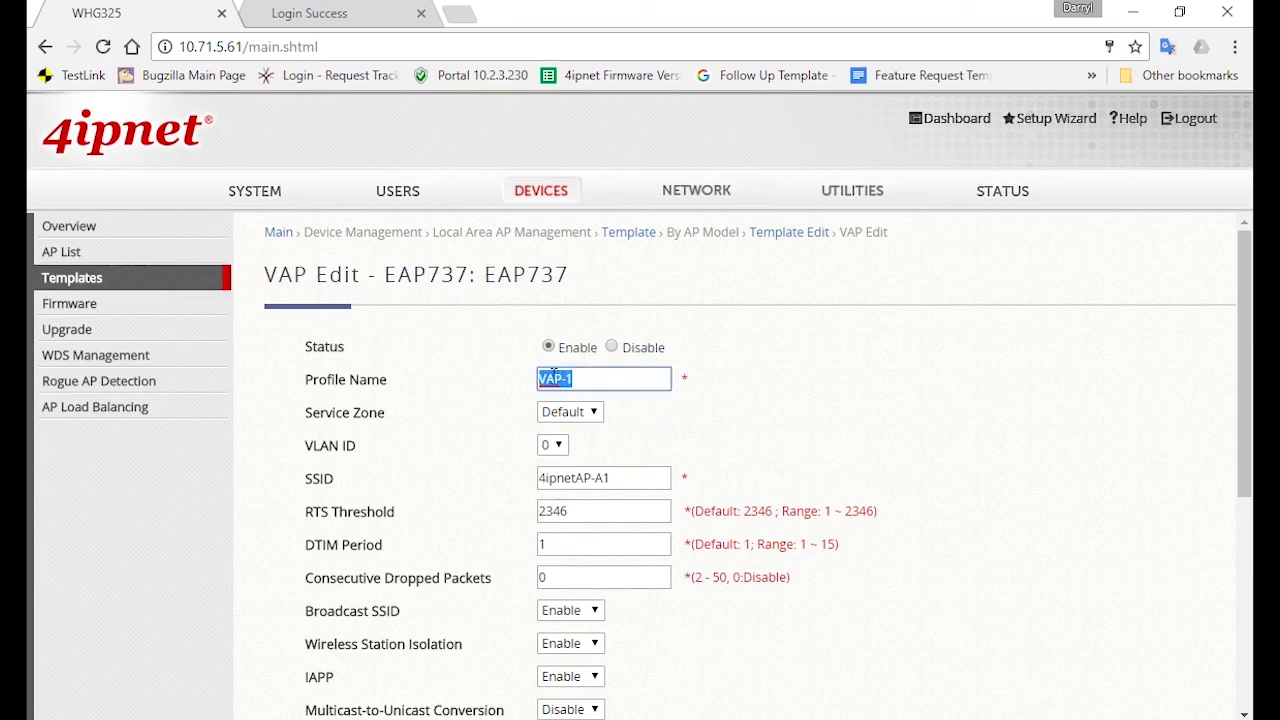
{"action": "type", "text": "4ipnet-Staff"}
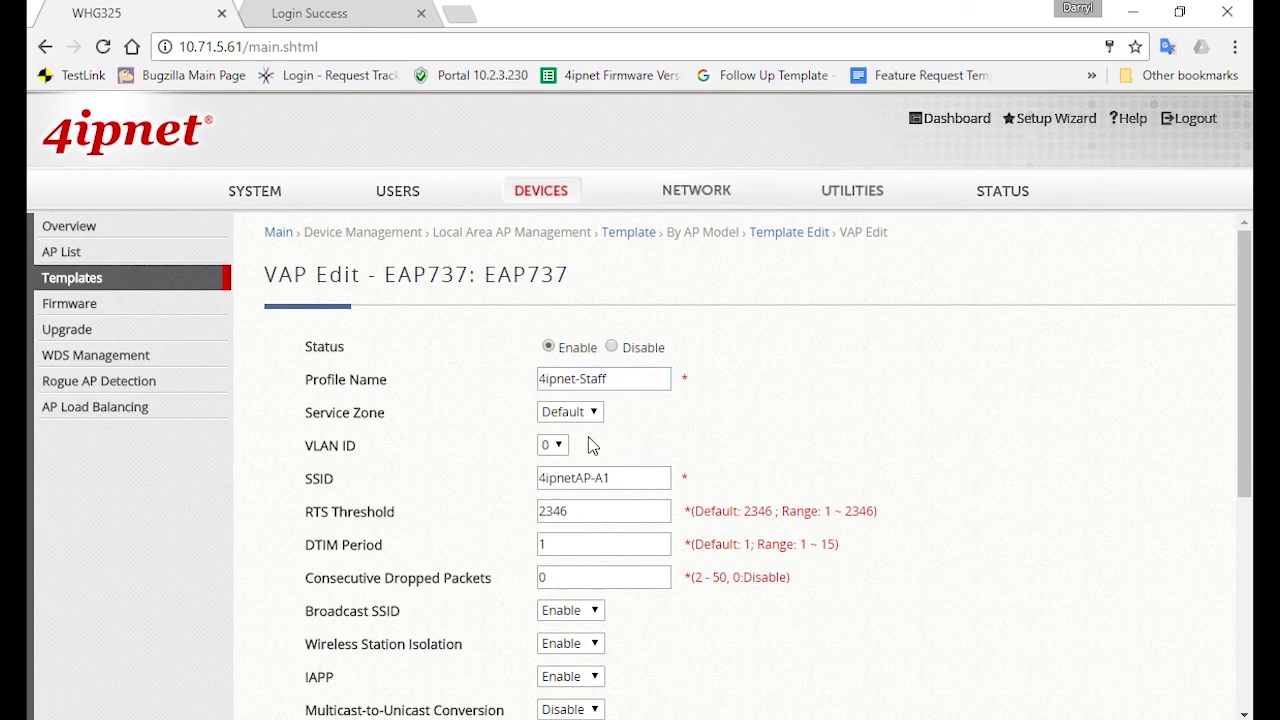
{"action": "left_click", "coordinate": [582, 415]}
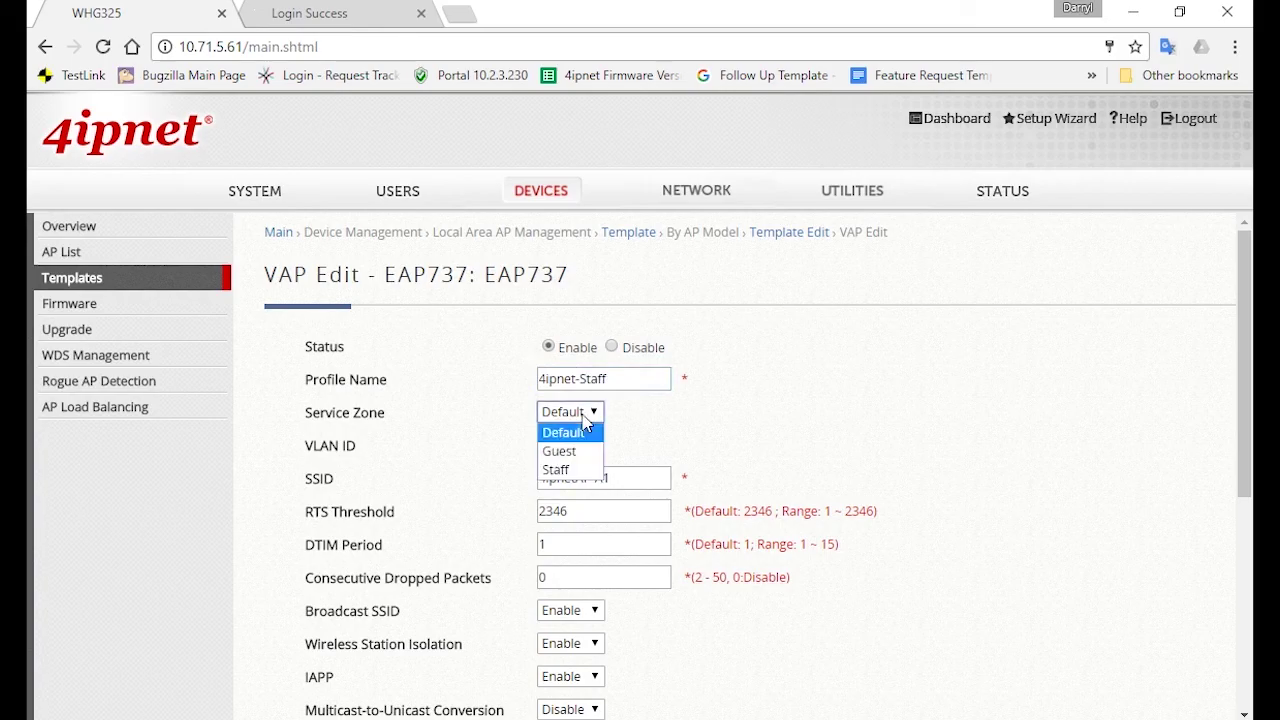
{"action": "left_click", "coordinate": [555, 470]}
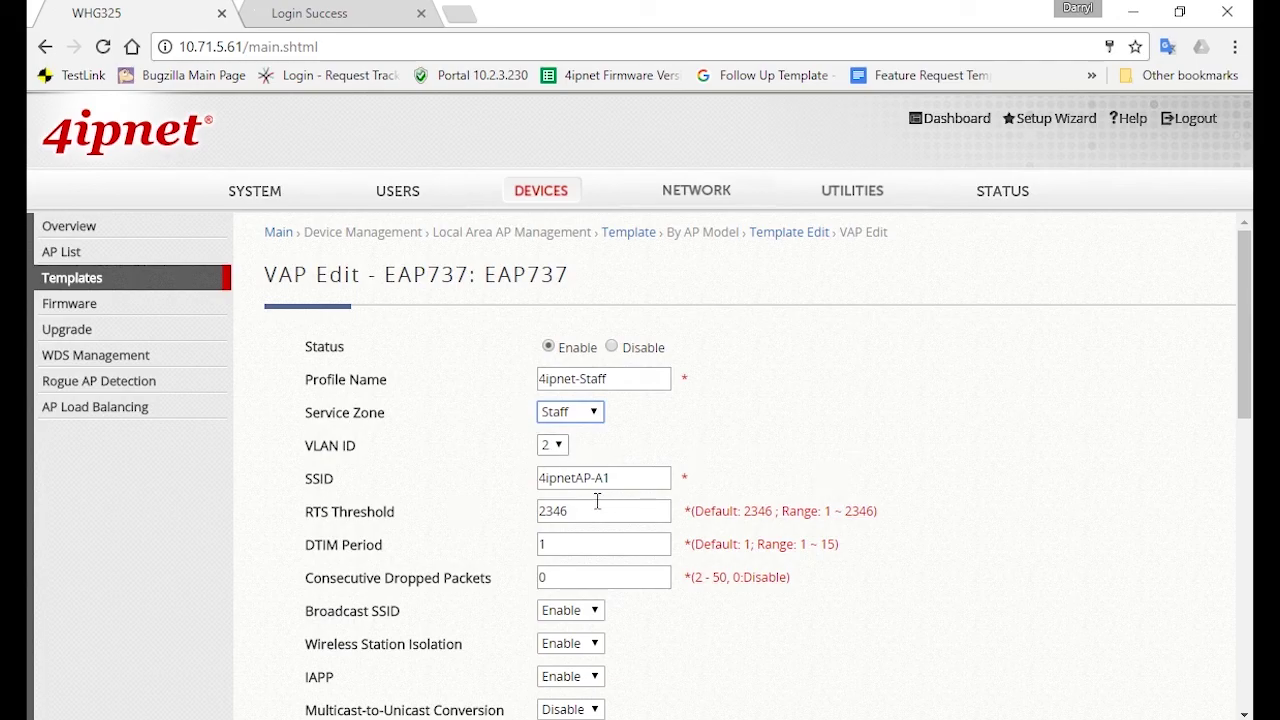
{"action": "left_click", "coordinate": [573, 477]}
{"action": "triple_click", "coordinate": [573, 477]}
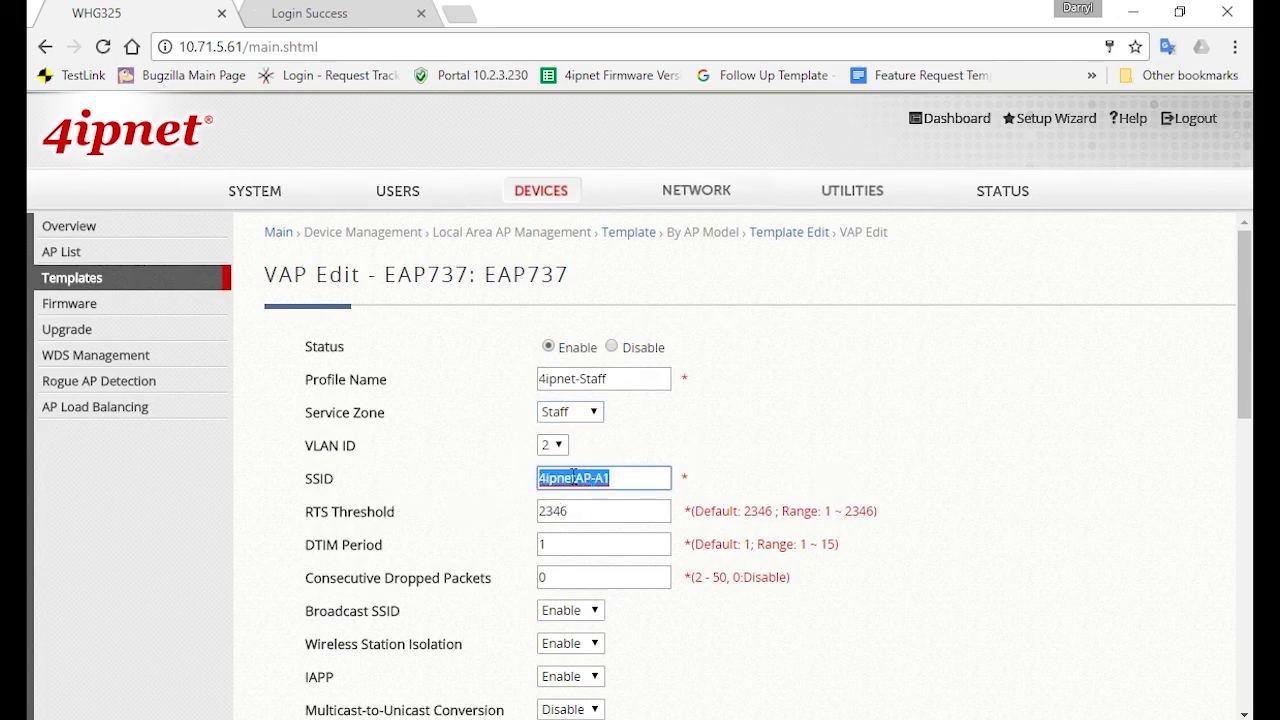
{"action": "type", "text": "4ipnet"}
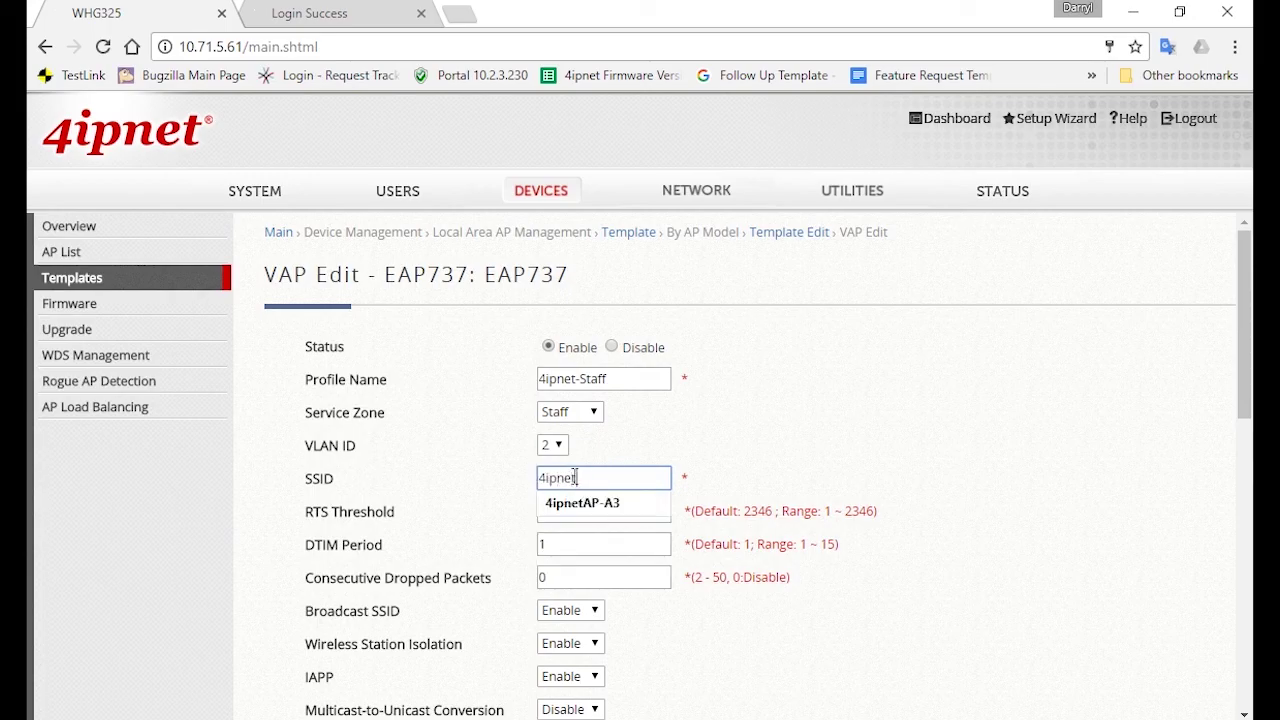
{"action": "type", "text": "-Staff"}
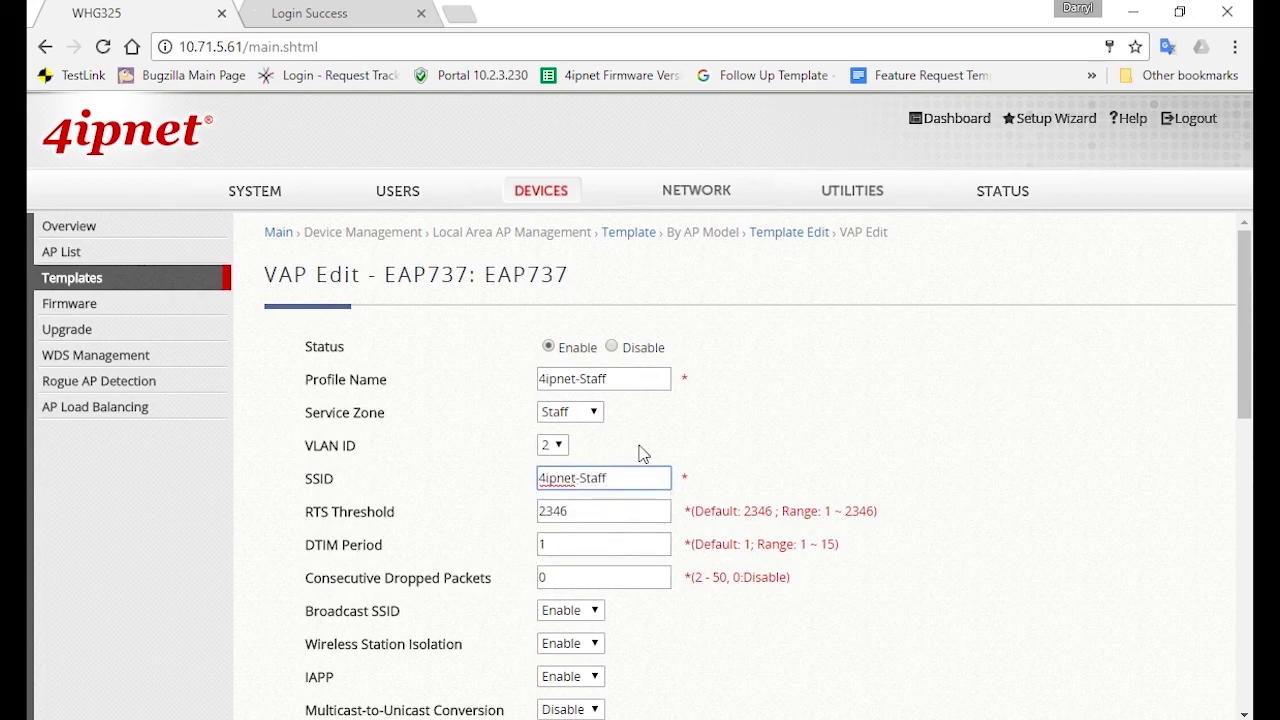
{"action": "left_click", "coordinate": [936, 492]}
Disable SSID broadcast and leave the RSSI threshold at -80
{"action": "scroll", "coordinate": [653, 650], "scroll_direction": "down", "scroll_amount": 1}
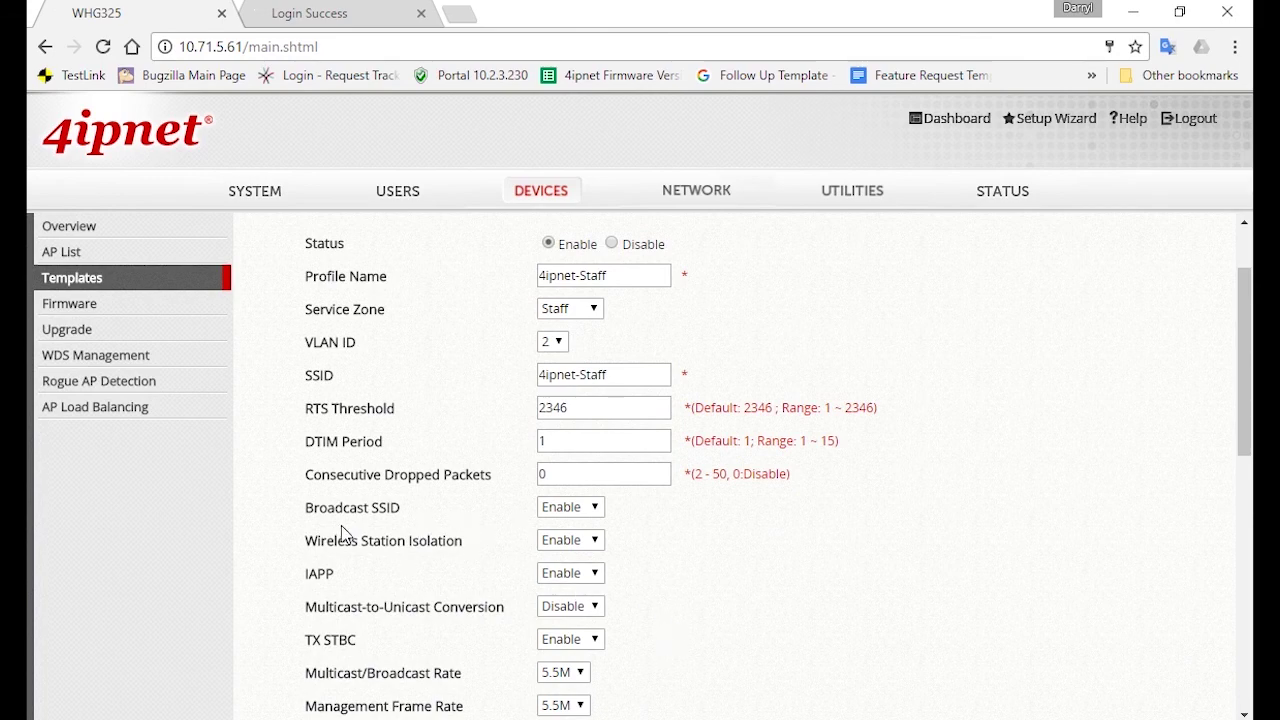
{"action": "left_click", "coordinate": [558, 510]}
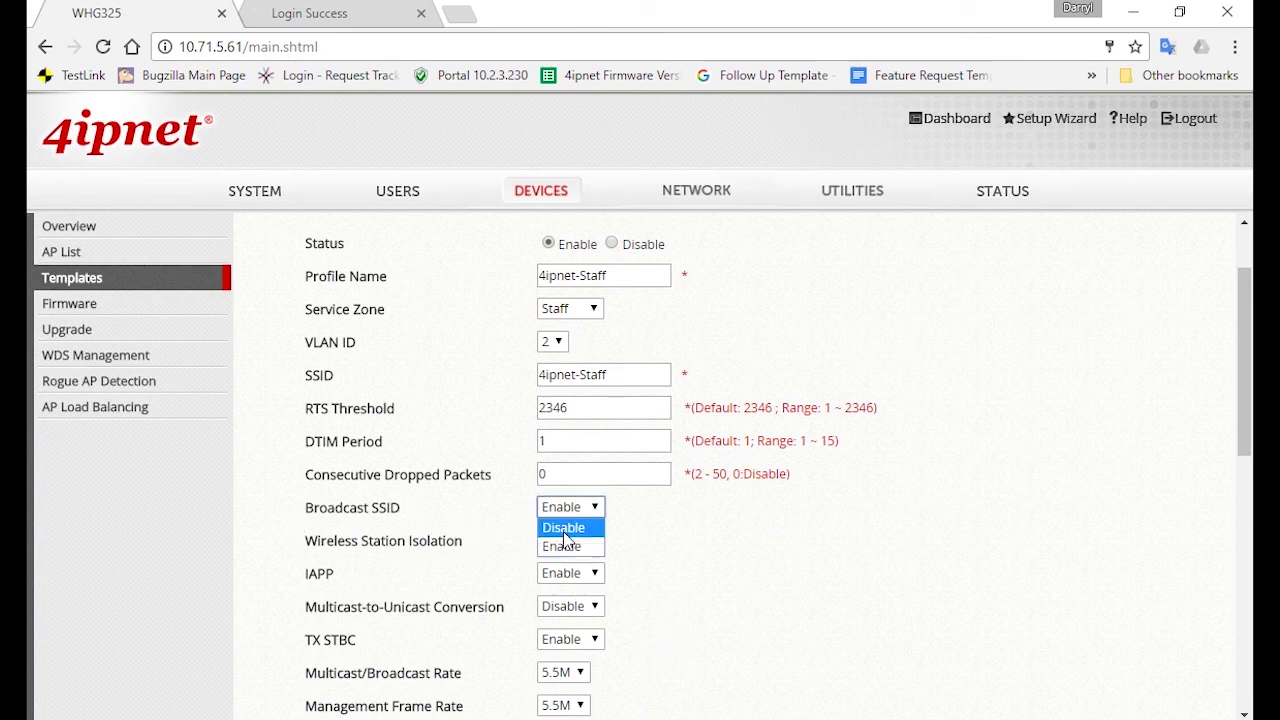
{"action": "left_click", "coordinate": [563, 527]}
{"action": "scroll", "coordinate": [770, 550], "scroll_direction": "down", "scroll_amount": 1}
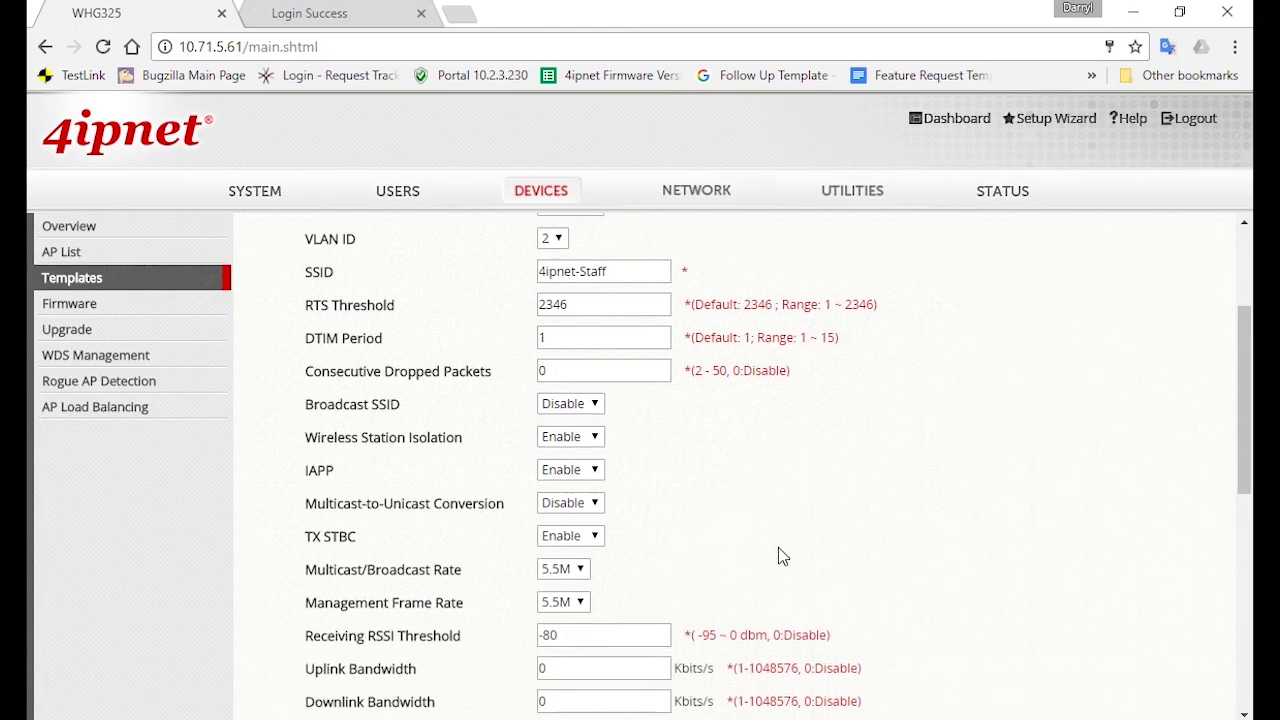
{"action": "left_click", "coordinate": [611, 634]}
{"action": "double_click", "coordinate": [611, 634]}
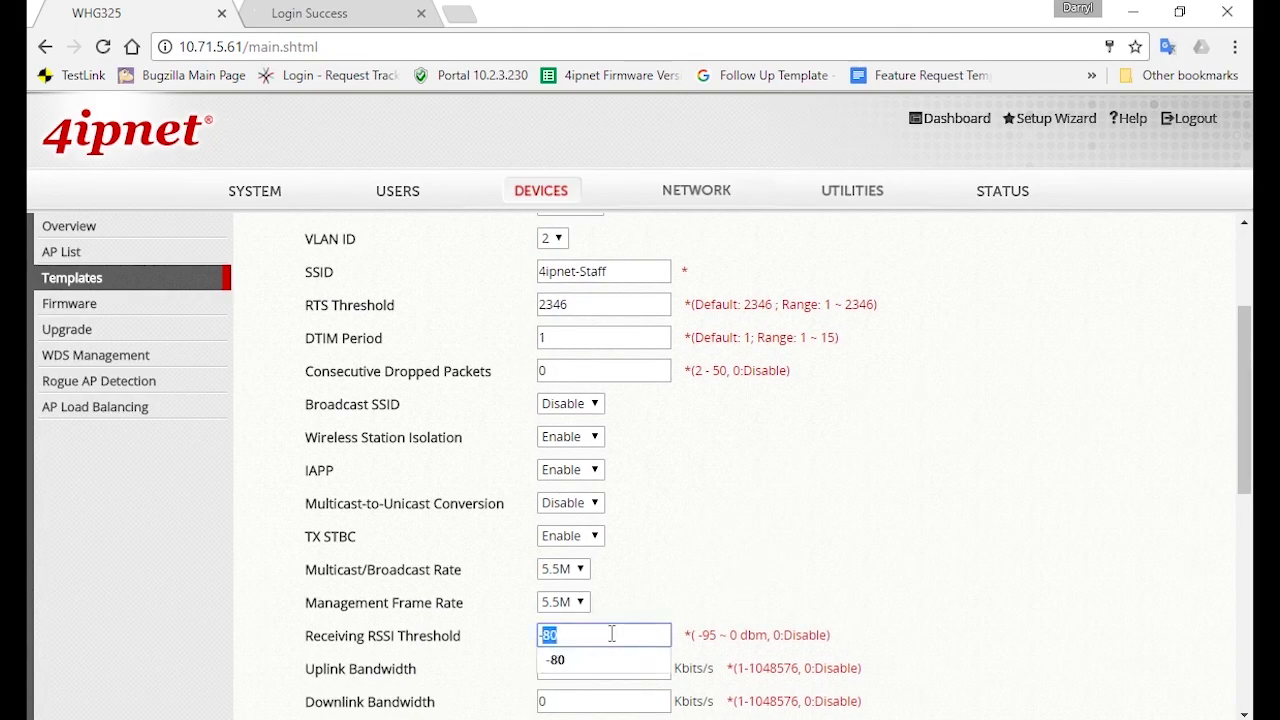
{"action": "left_click", "coordinate": [780, 547]}
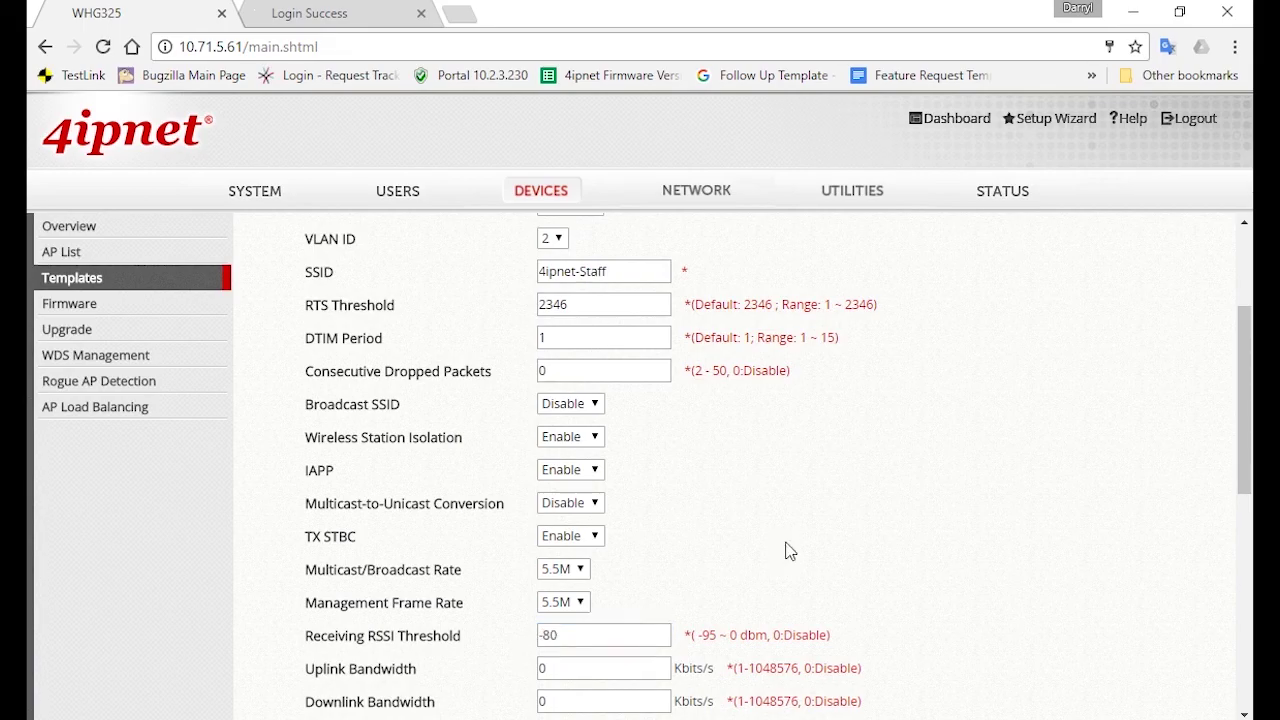
Set WPA2 authentication with a passphrase, keep group key period 86400, and apply
{"action": "scroll", "coordinate": [789, 551], "scroll_direction": "down", "scroll_amount": 5}
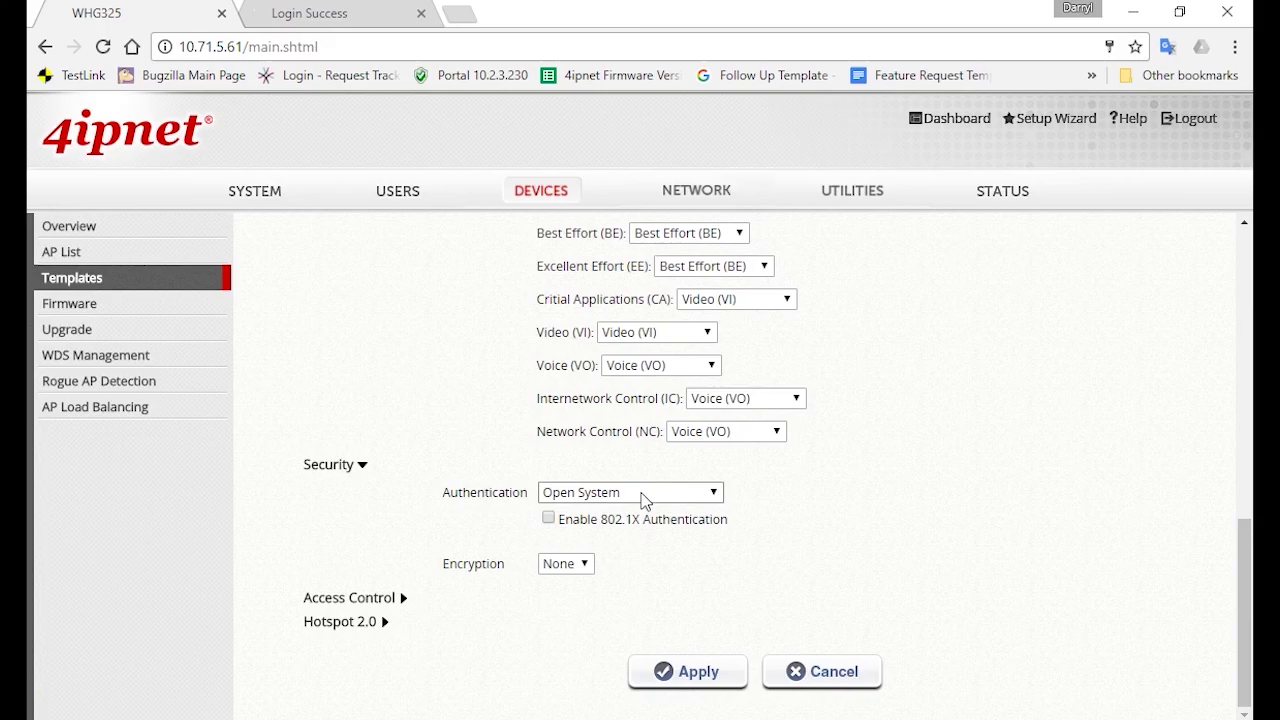
{"action": "left_click", "coordinate": [644, 497]}
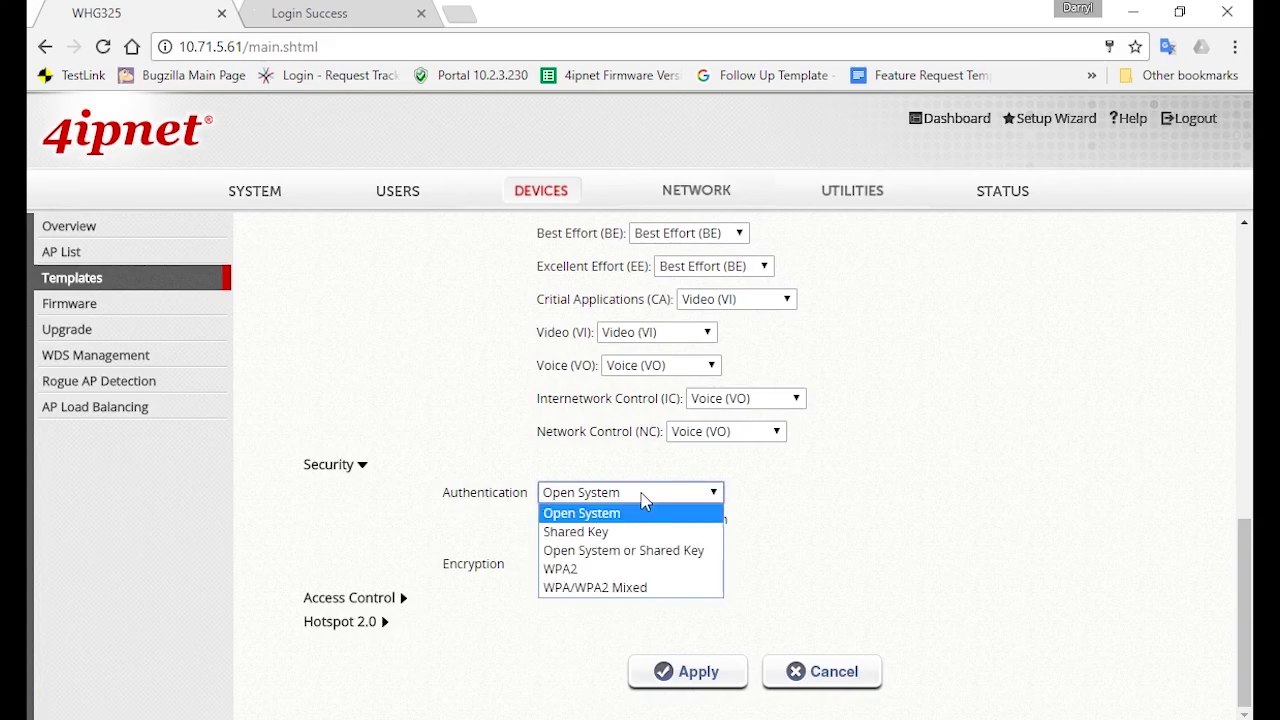
{"action": "left_click", "coordinate": [657, 567]}
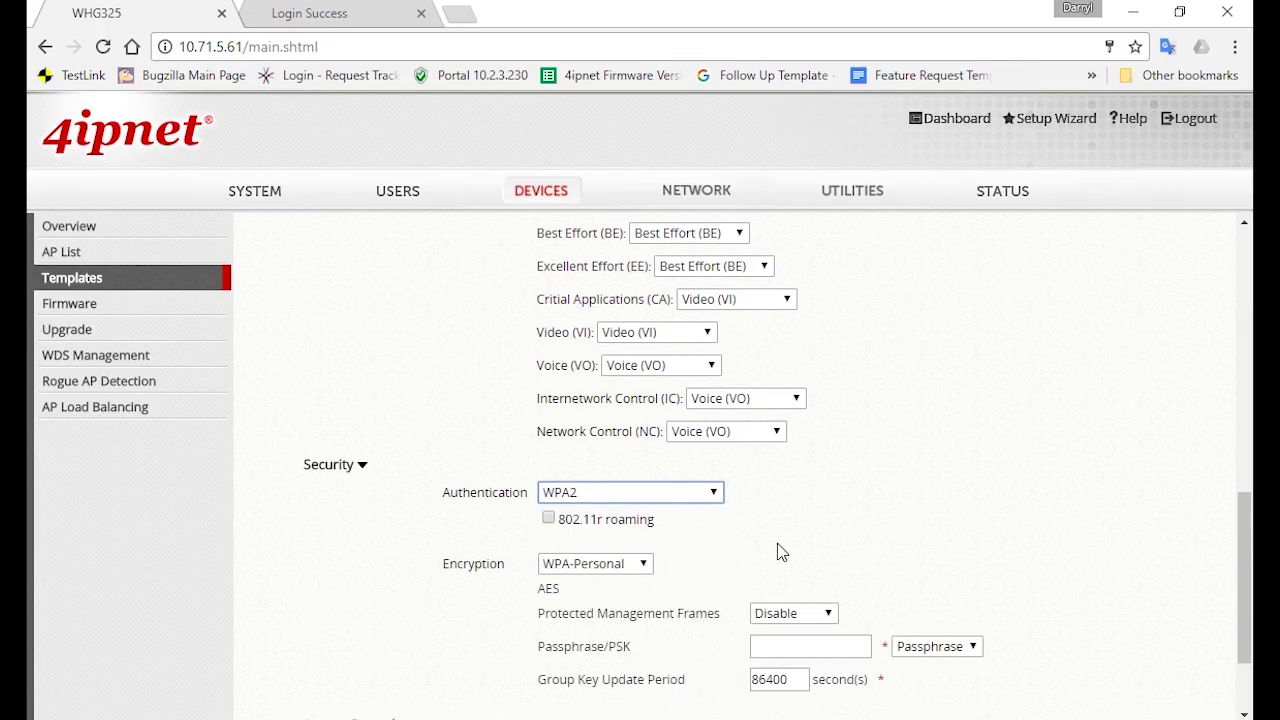
{"action": "scroll", "coordinate": [781, 552], "scroll_direction": "down", "scroll_amount": 1}
{"action": "left_click", "coordinate": [800, 545]}
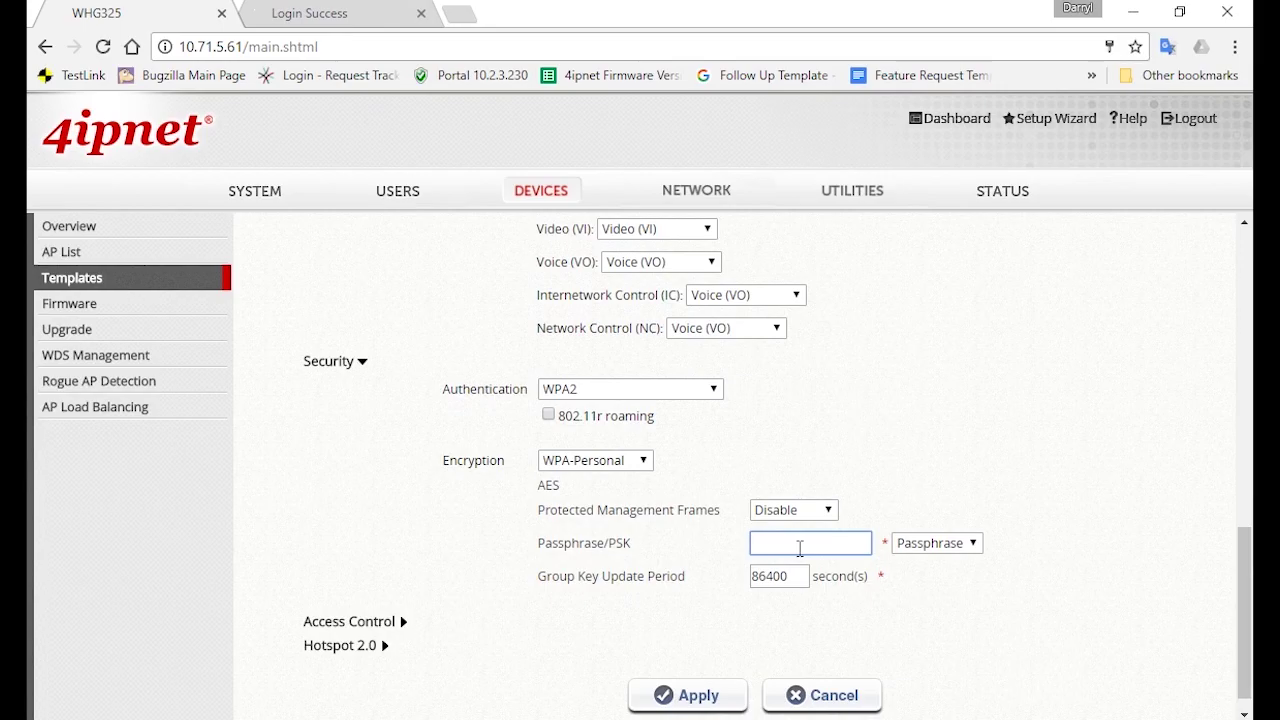
{"action": "type", "text": "12345678"}
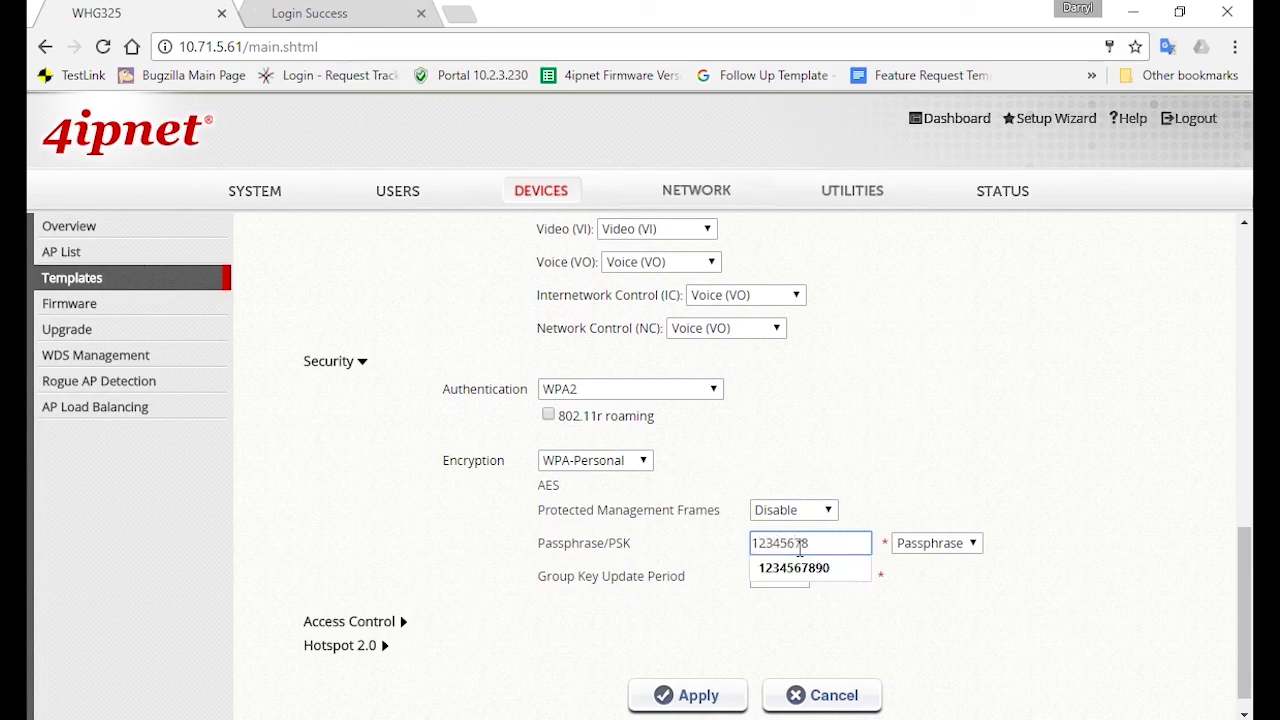
{"action": "left_click", "coordinate": [947, 490]}
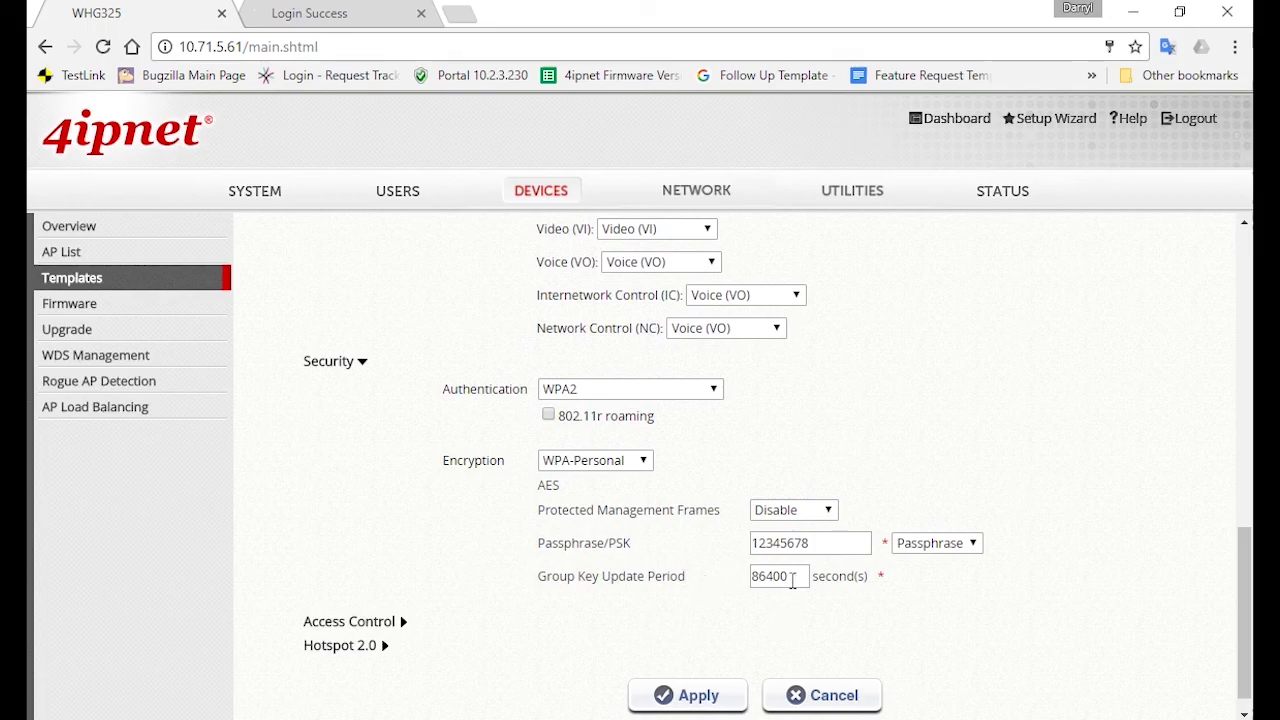
{"action": "left_click_drag", "start_coordinate": [791, 580], "coordinate": [734, 587]}
{"action": "left_click", "coordinate": [893, 603]}
{"action": "left_click", "coordinate": [688, 700]}
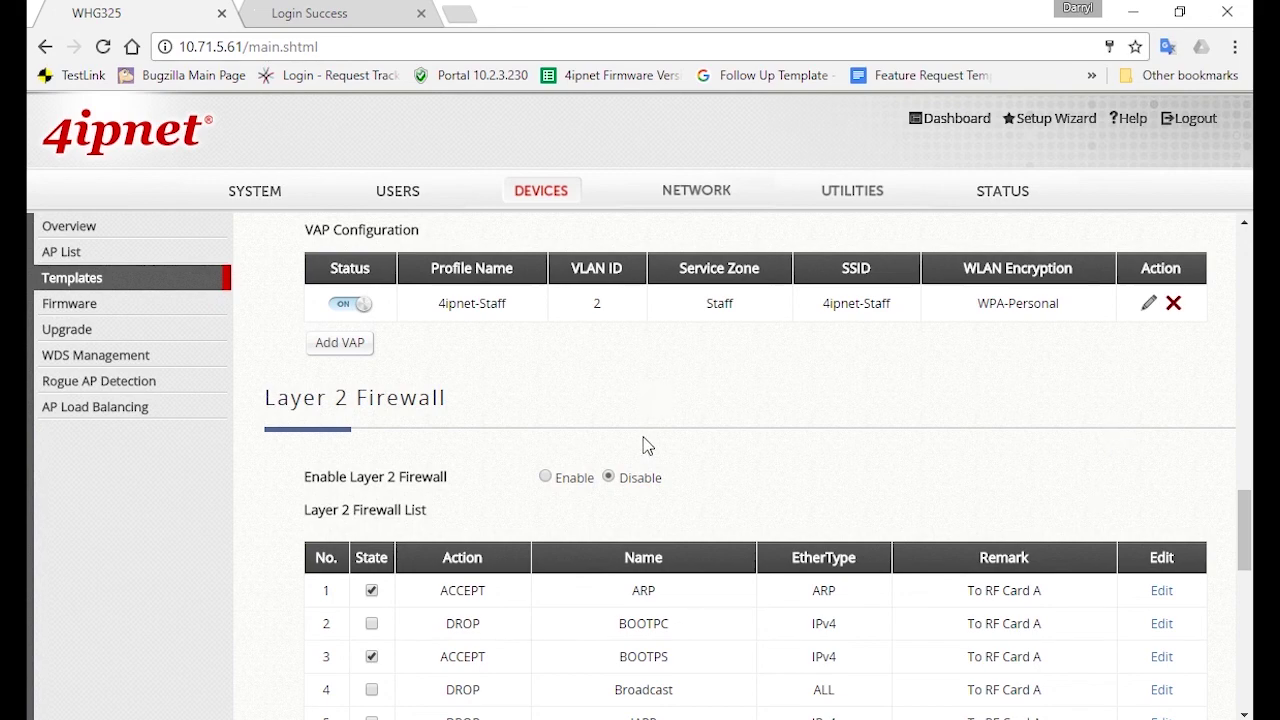
Add VAP-2 and set it to profile 4ipnet-Guest, Guest zone, SSID 4ipnet-Guest
{"action": "left_click", "coordinate": [358, 346]}
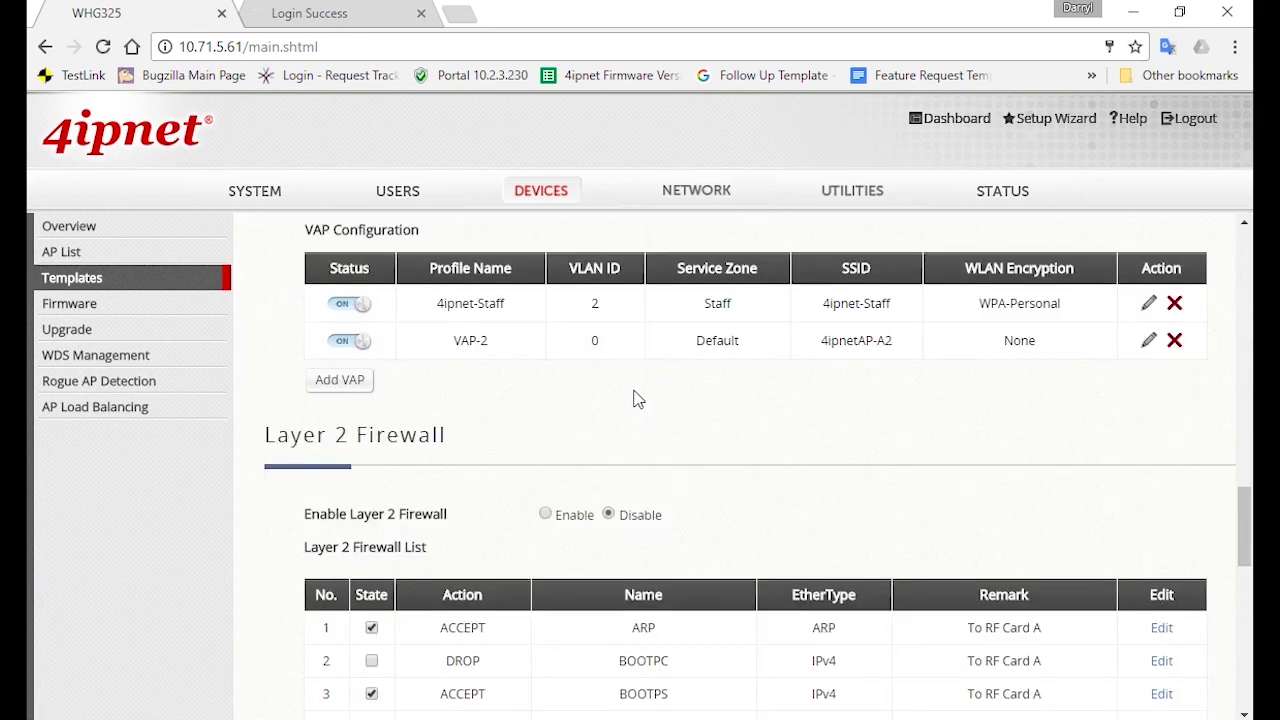
{"action": "left_click", "coordinate": [1149, 340]}
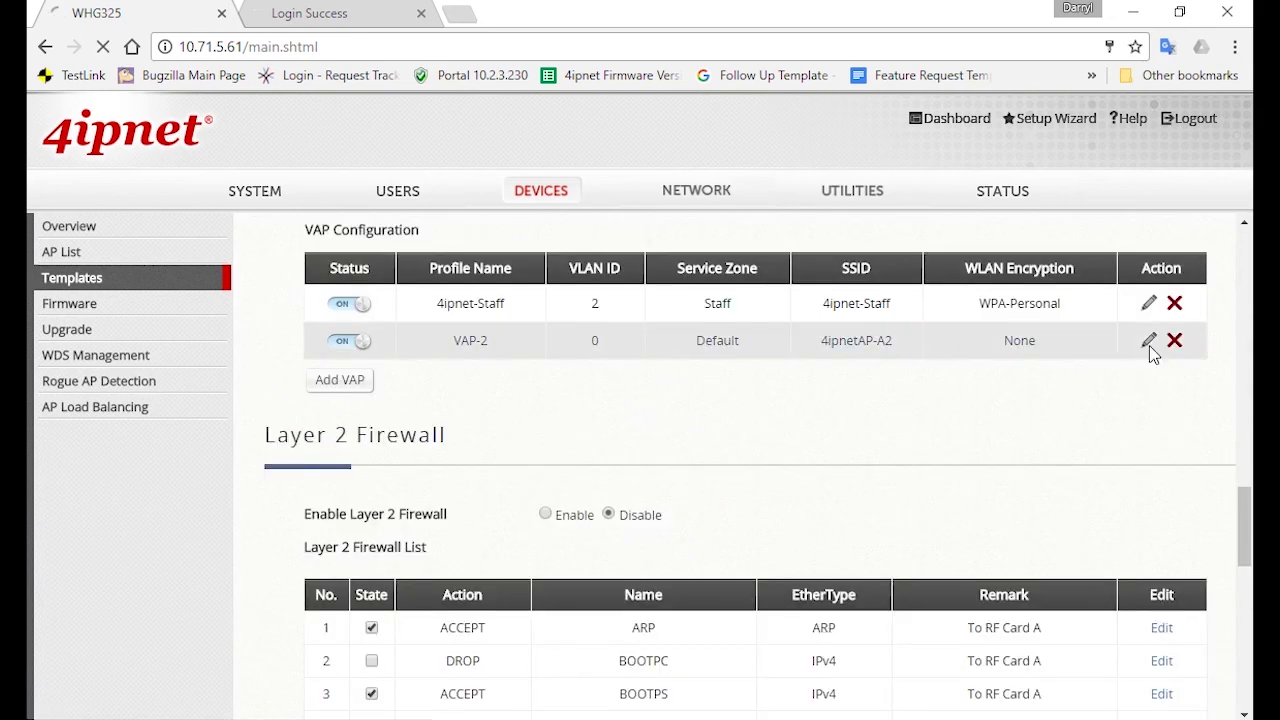
{"action": "triple_click", "coordinate": [591, 386]}
{"action": "type", "text": "4ipnet-Guest"}
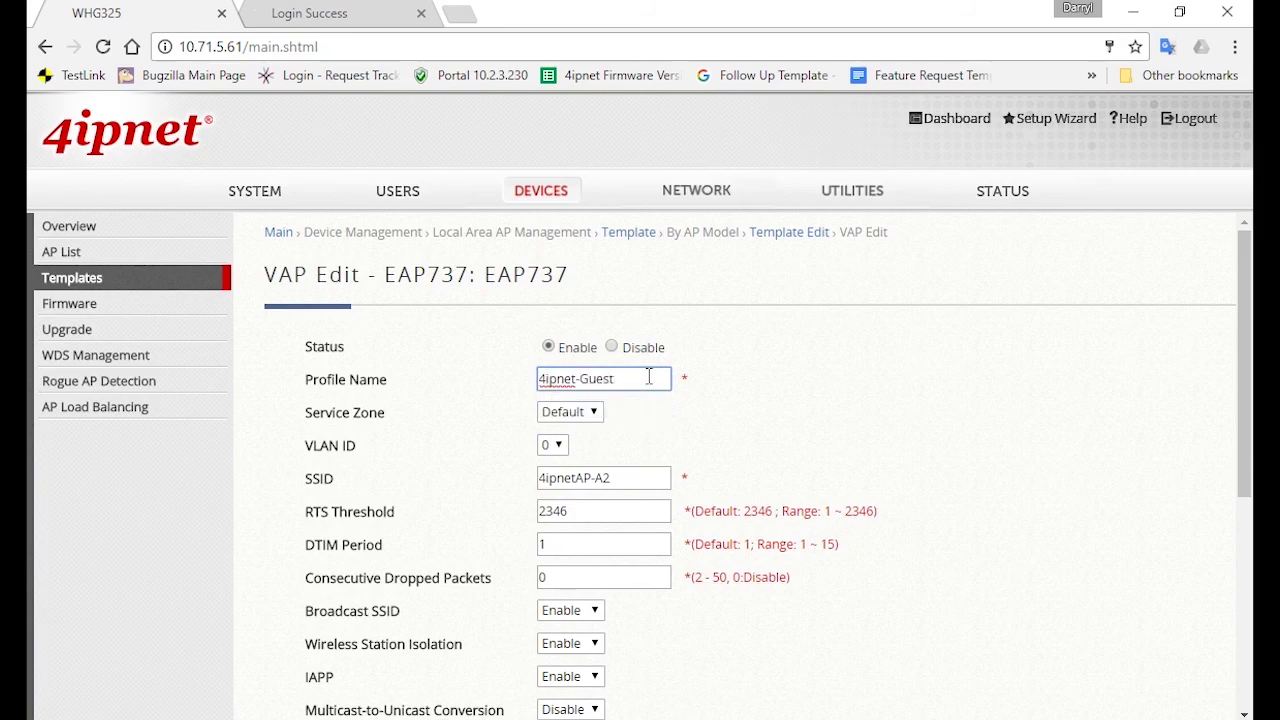
{"action": "left_click", "coordinate": [570, 411]}
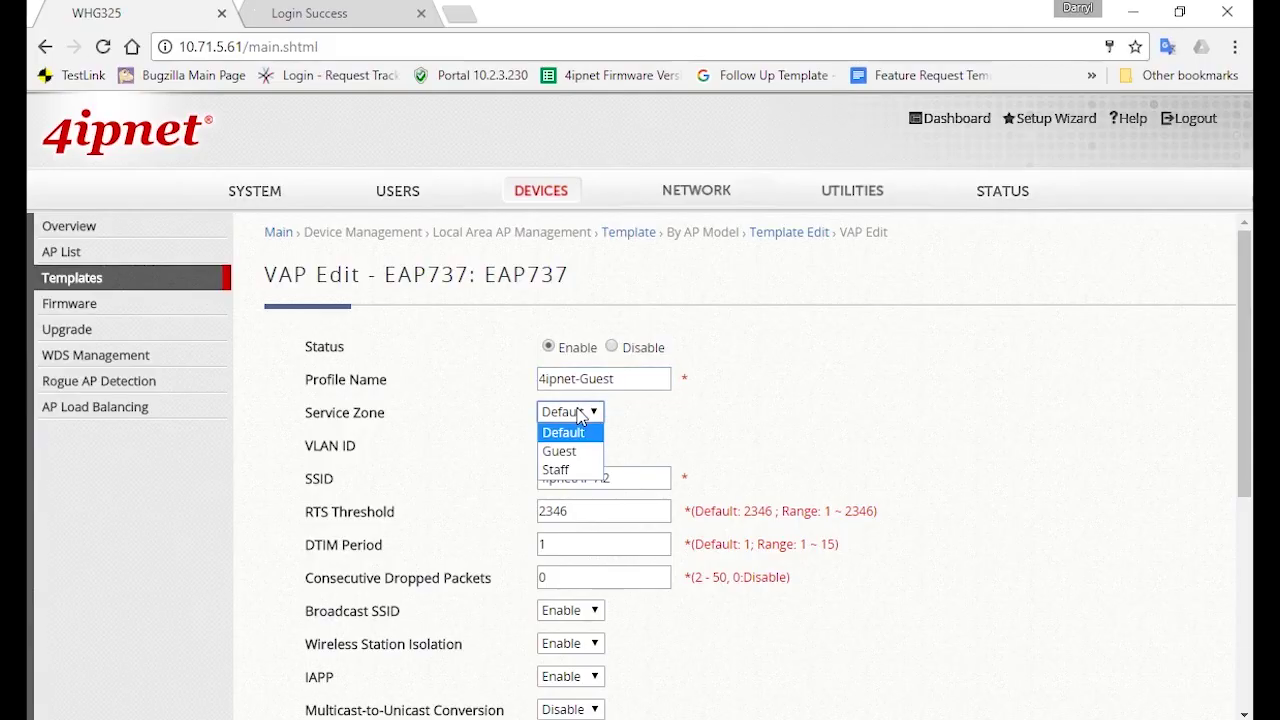
{"action": "left_click", "coordinate": [557, 451]}
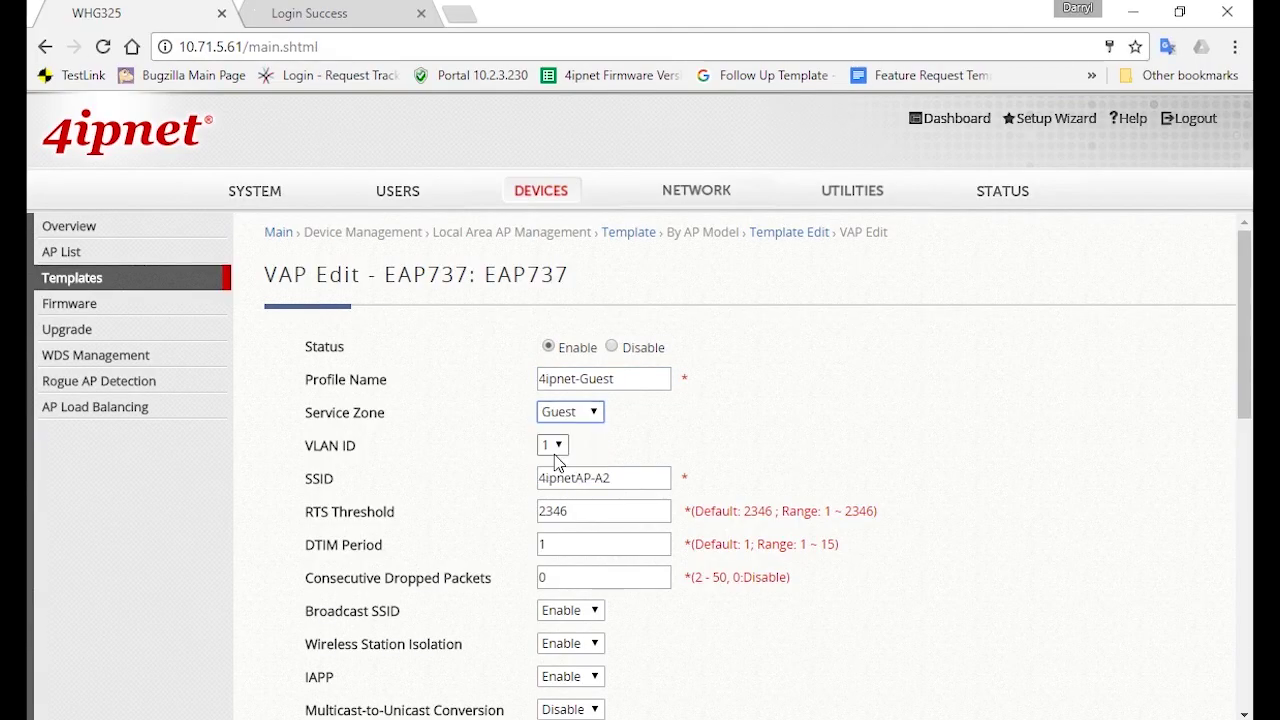
{"action": "triple_click", "coordinate": [637, 479]}
{"action": "type", "text": "4ipnet-Guest"}
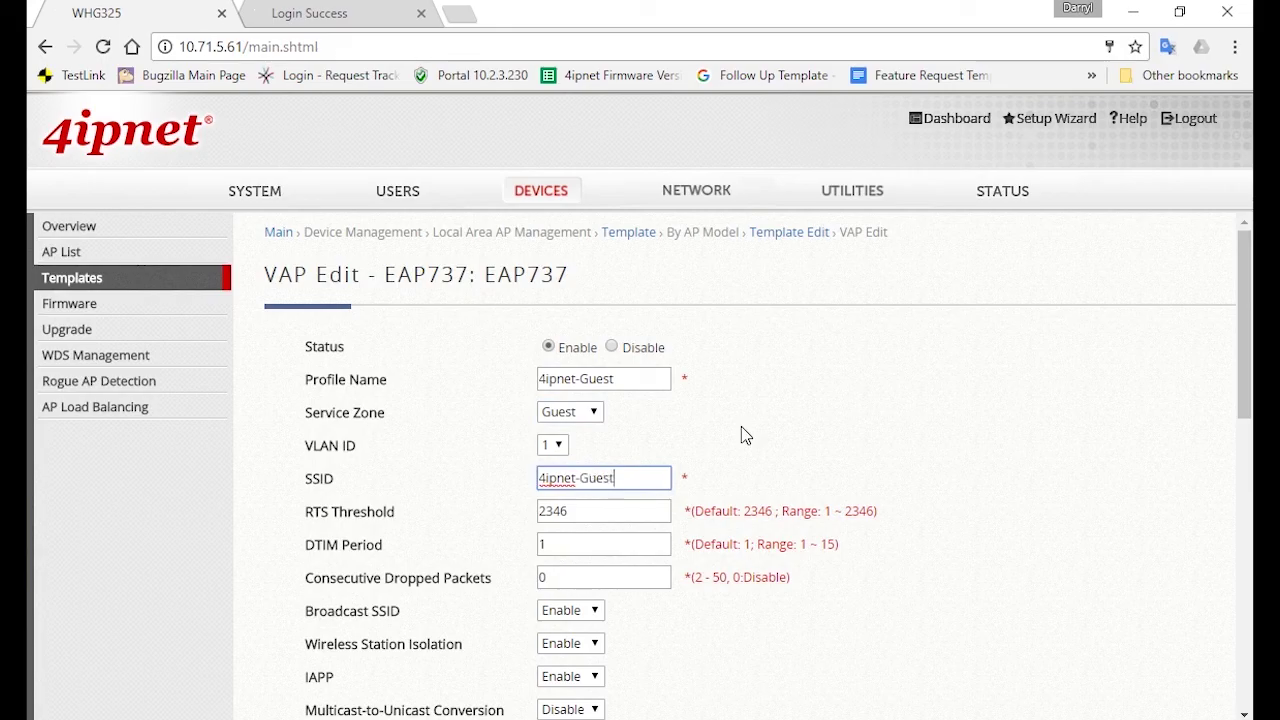
{"action": "left_click", "coordinate": [742, 425]}
Keep SSID broadcast enabled, RSSI threshold -80 and open security, then apply the Guest VAP
{"action": "scroll", "coordinate": [709, 587], "scroll_direction": "down", "scroll_amount": 1}
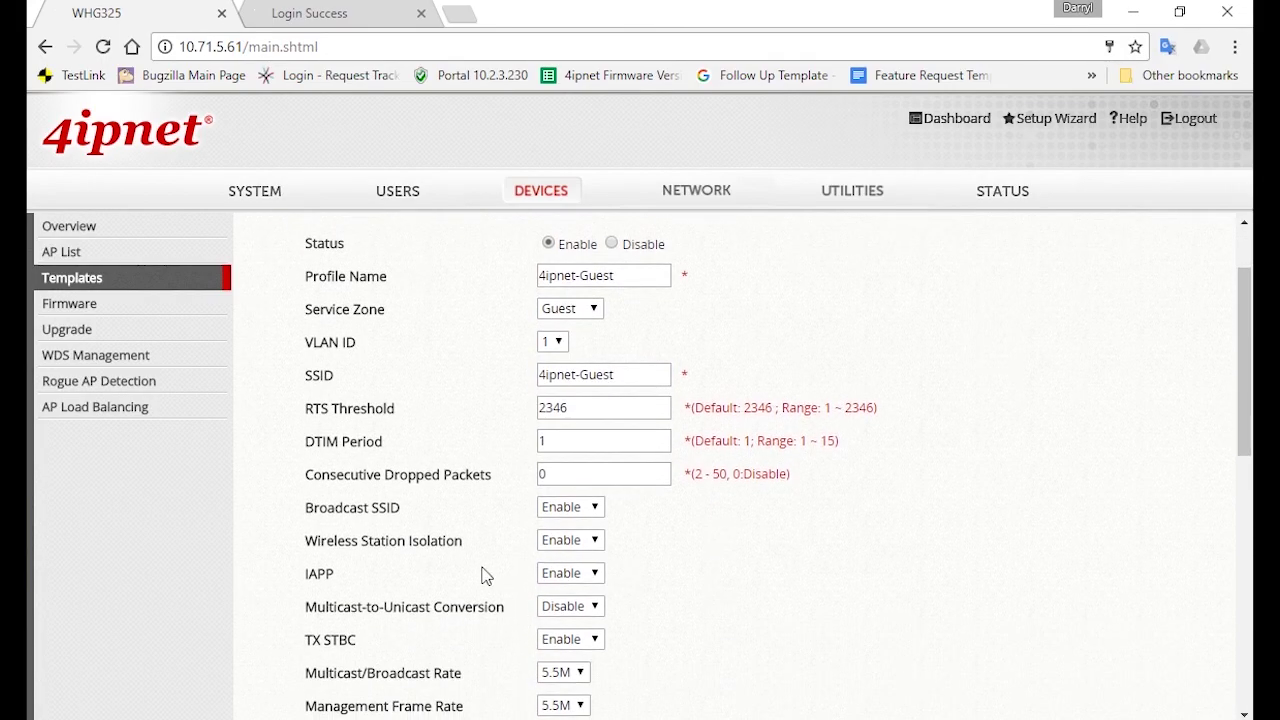
{"action": "left_click", "coordinate": [585, 508]}
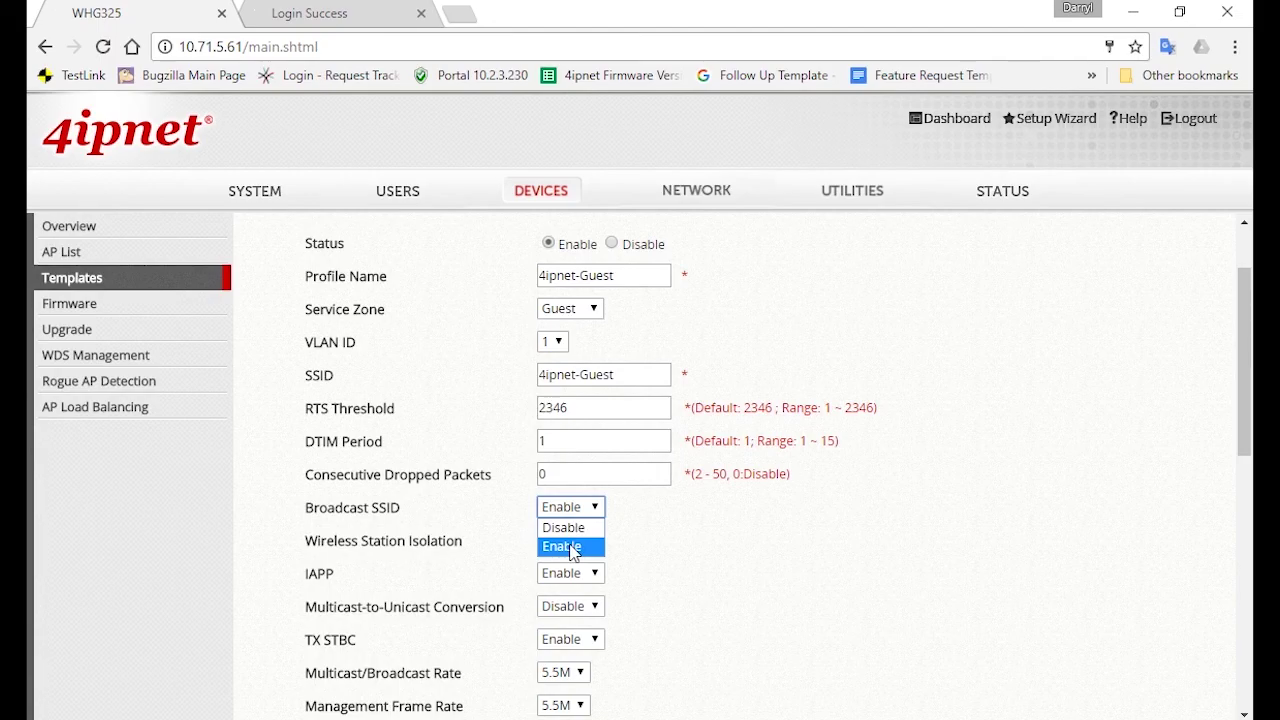
{"action": "left_click", "coordinate": [566, 547]}
{"action": "scroll", "coordinate": [756, 545], "scroll_direction": "down", "scroll_amount": 2}
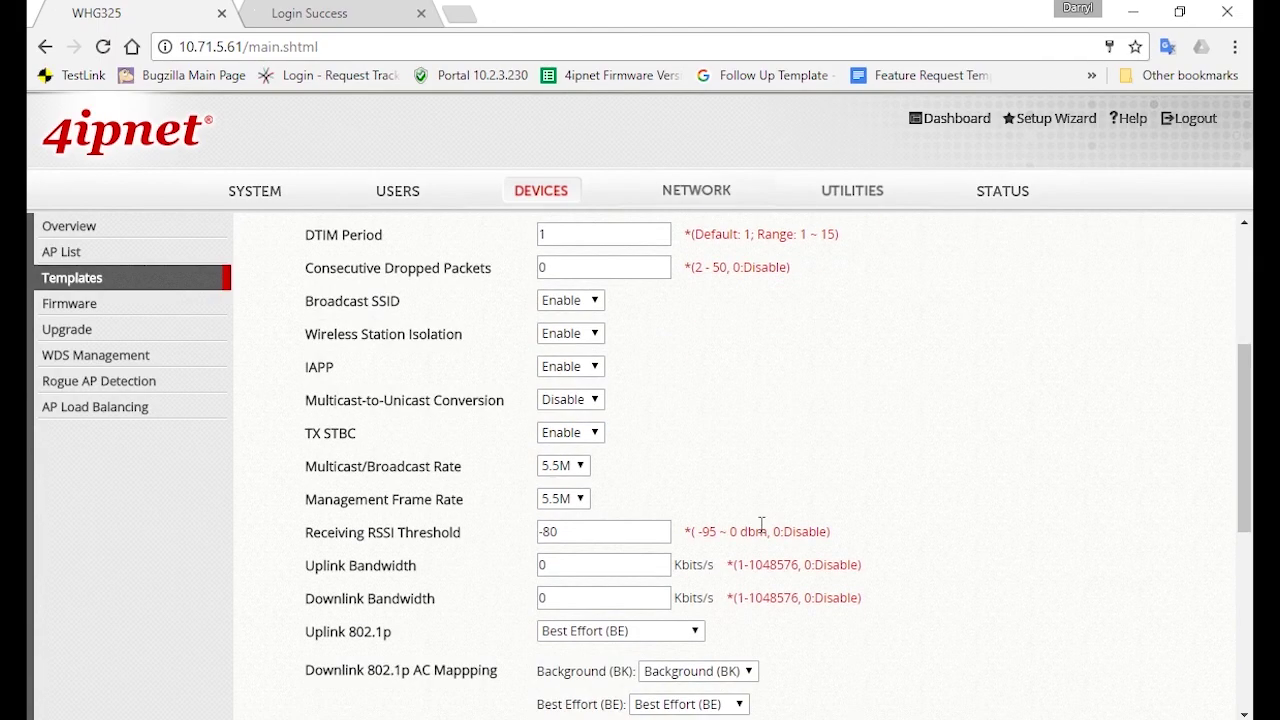
{"action": "triple_click", "coordinate": [653, 531]}
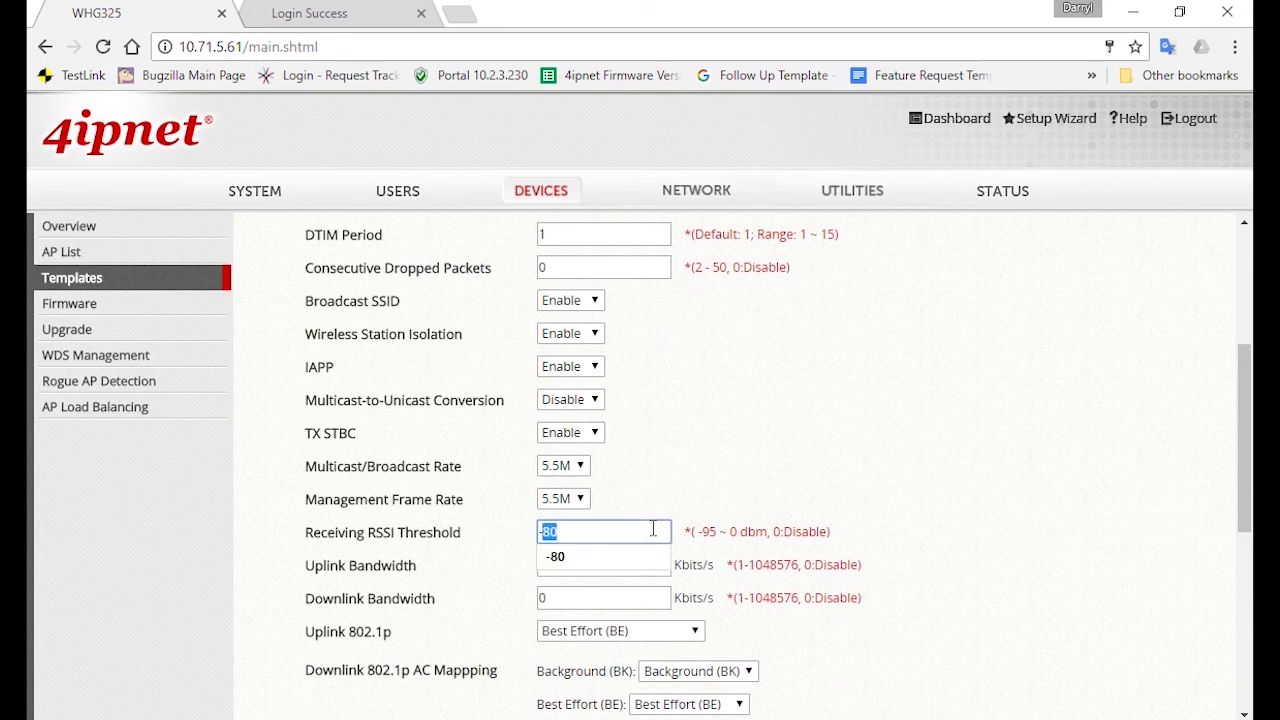
{"action": "left_click", "coordinate": [920, 446]}
{"action": "scroll", "coordinate": [902, 532], "scroll_direction": "down", "scroll_amount": 4}
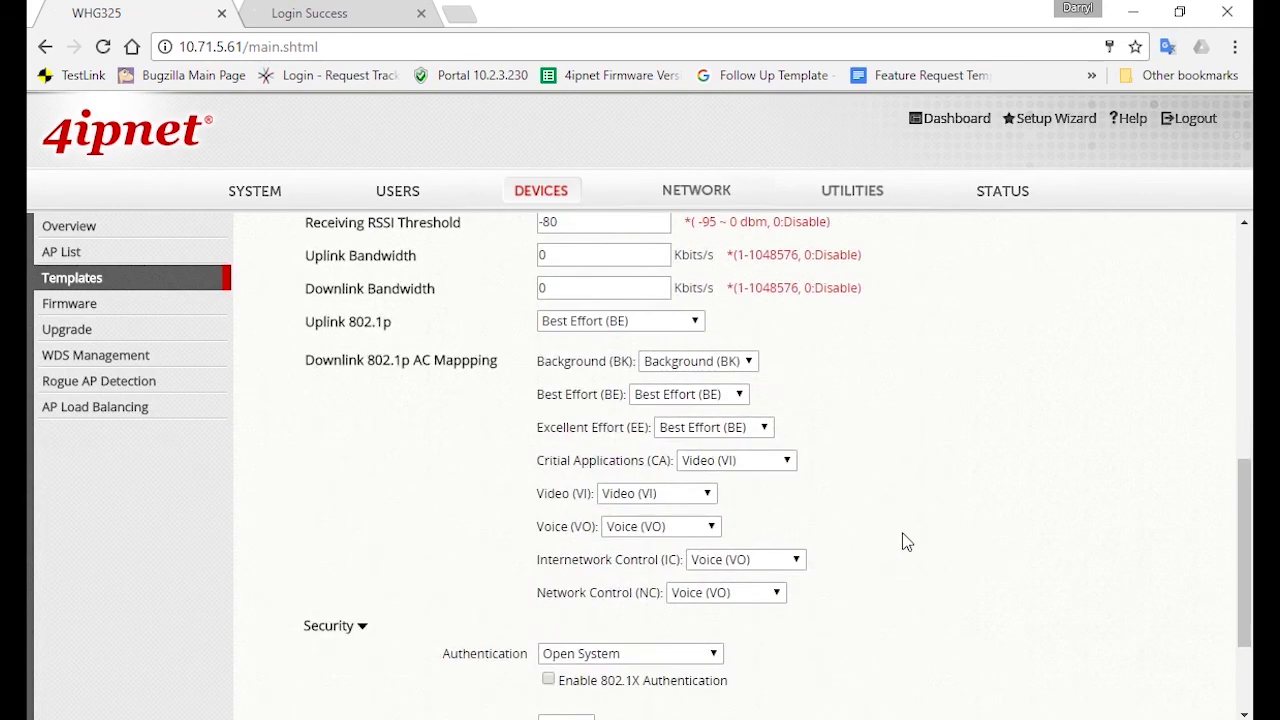
{"action": "scroll", "coordinate": [908, 531], "scroll_direction": "down", "scroll_amount": 1}
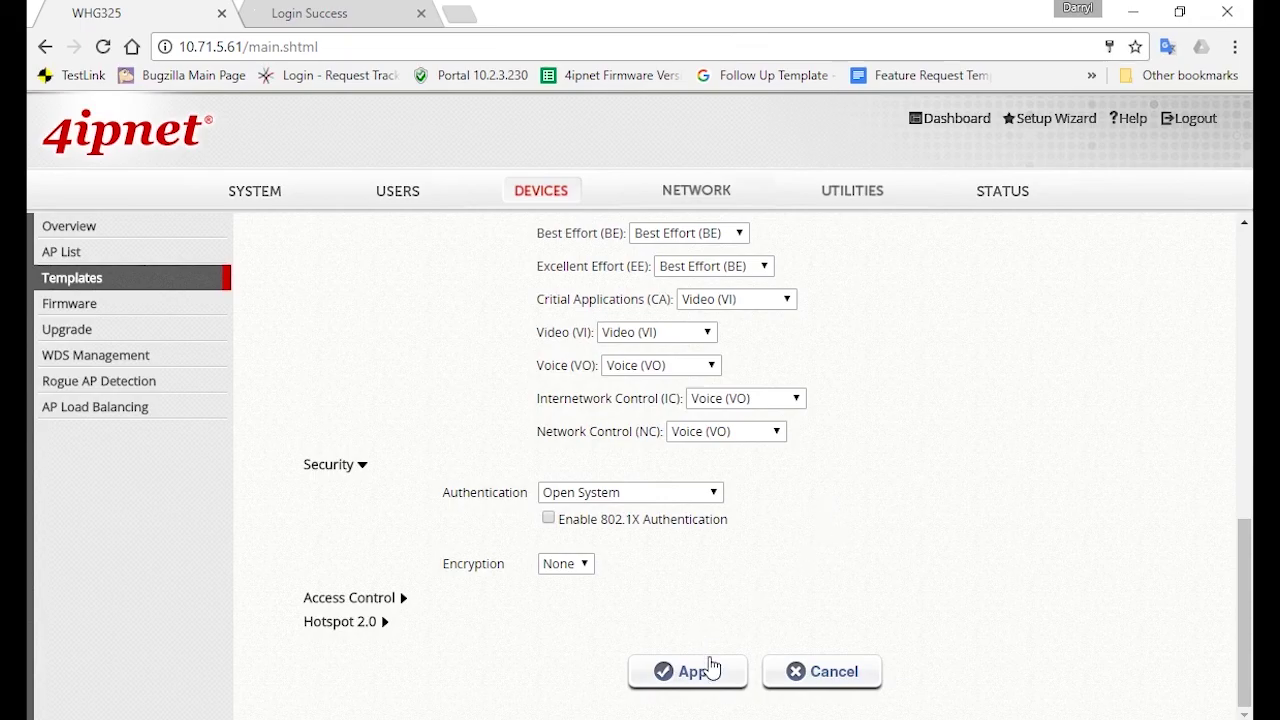
{"action": "left_click", "coordinate": [711, 668]}
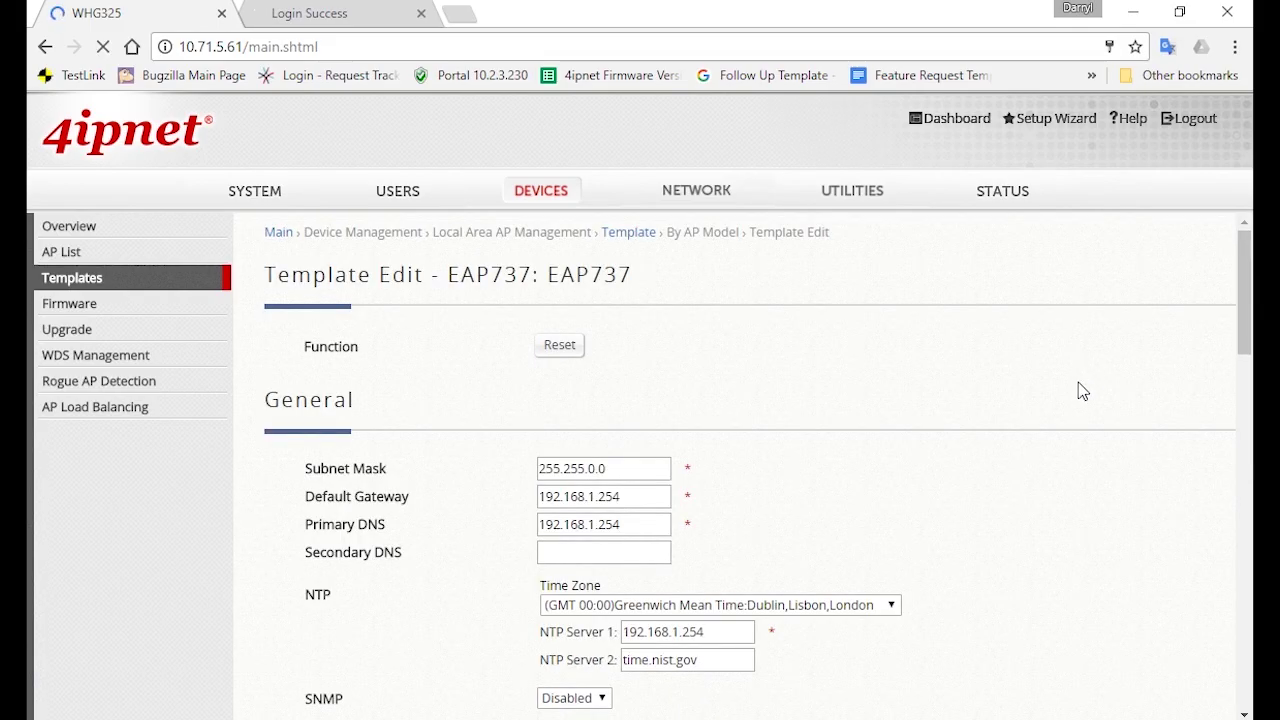
Switch to RF Card B and limit automatic channel selection to non-DFS channels
{"action": "scroll", "coordinate": [1026, 458], "scroll_direction": "down", "scroll_amount": 10}
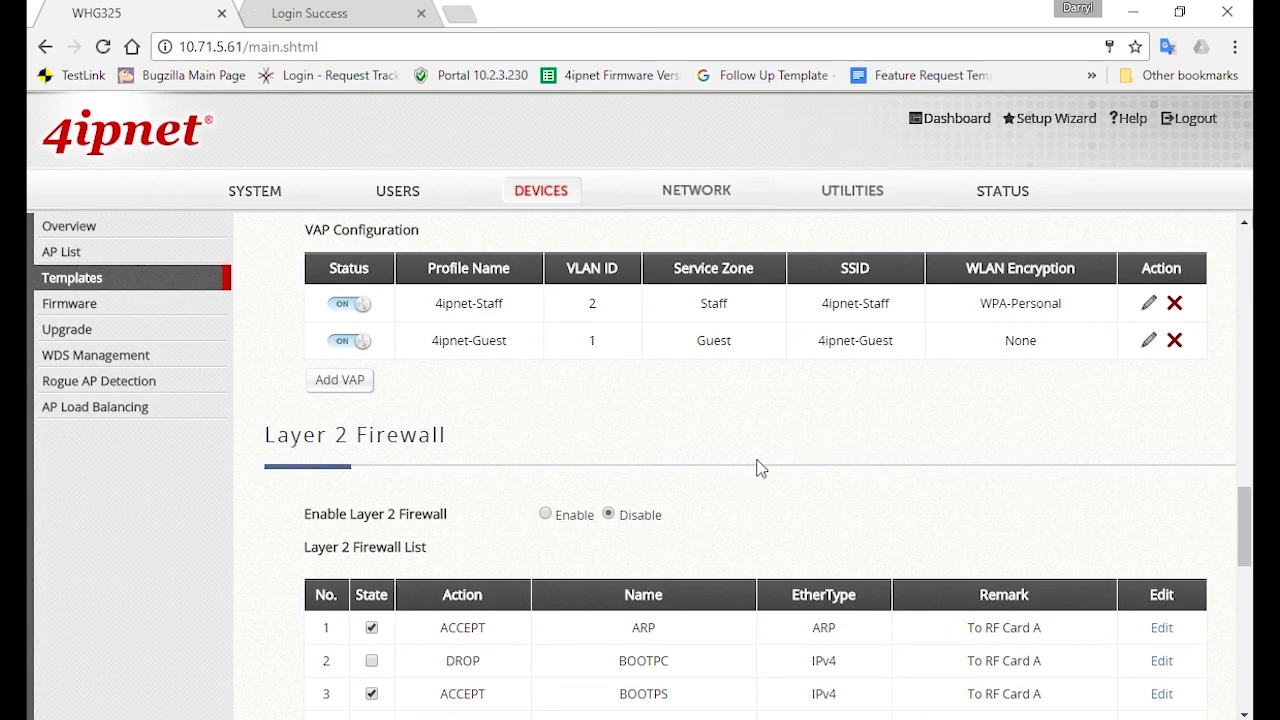
{"action": "scroll", "coordinate": [757, 468], "scroll_direction": "up", "scroll_amount": 10}
{"action": "left_click", "coordinate": [368, 368]}
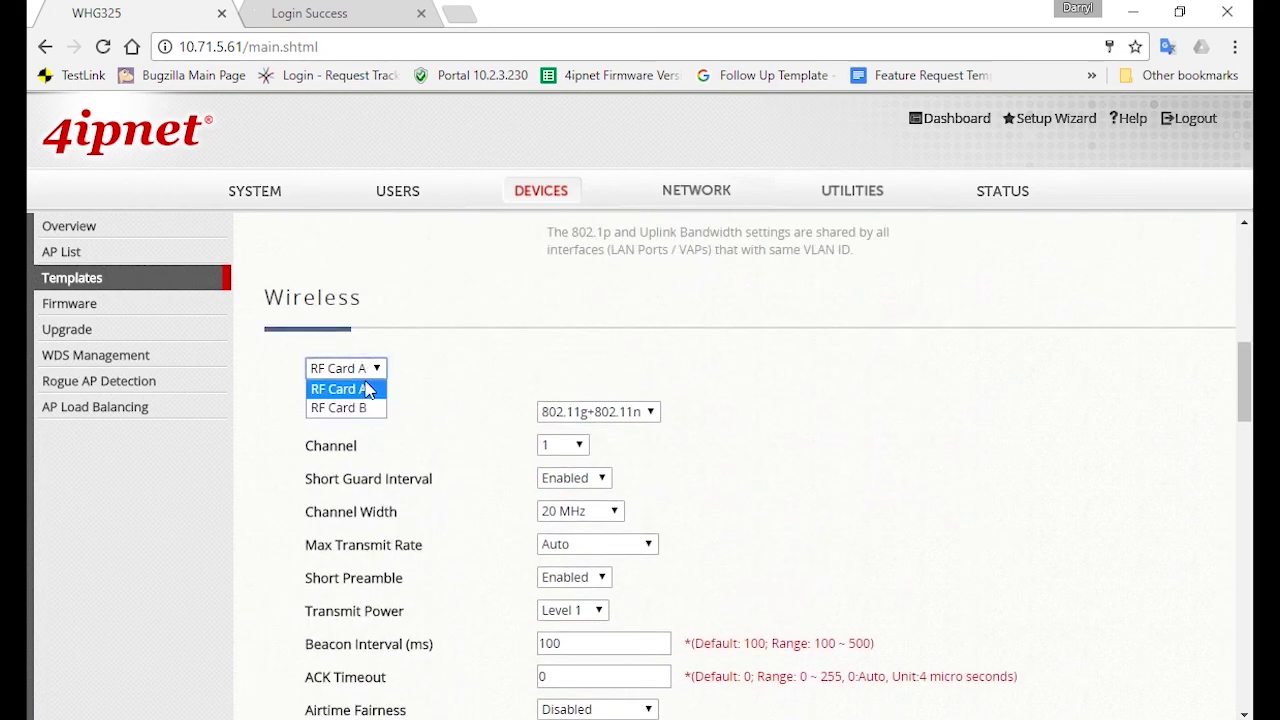
{"action": "left_click", "coordinate": [364, 408]}
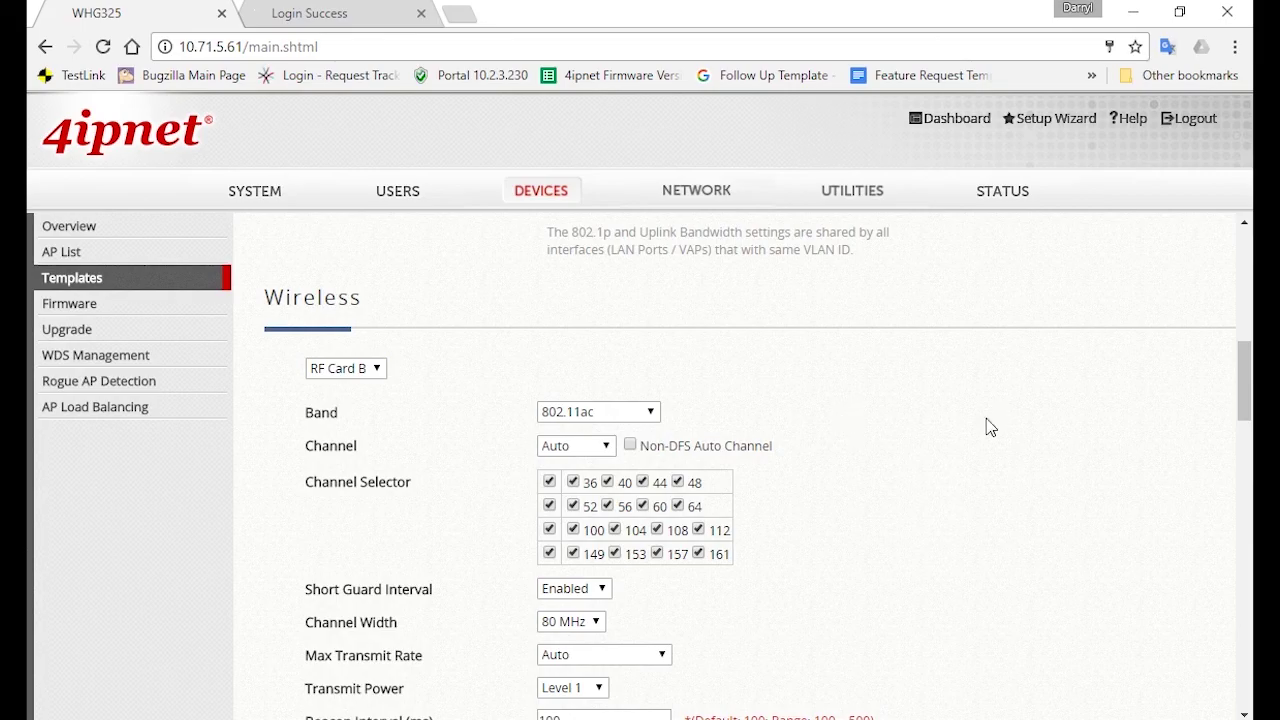
{"action": "left_click", "coordinate": [630, 446]}
{"action": "scroll", "coordinate": [545, 505], "scroll_direction": "down", "scroll_amount": 1}
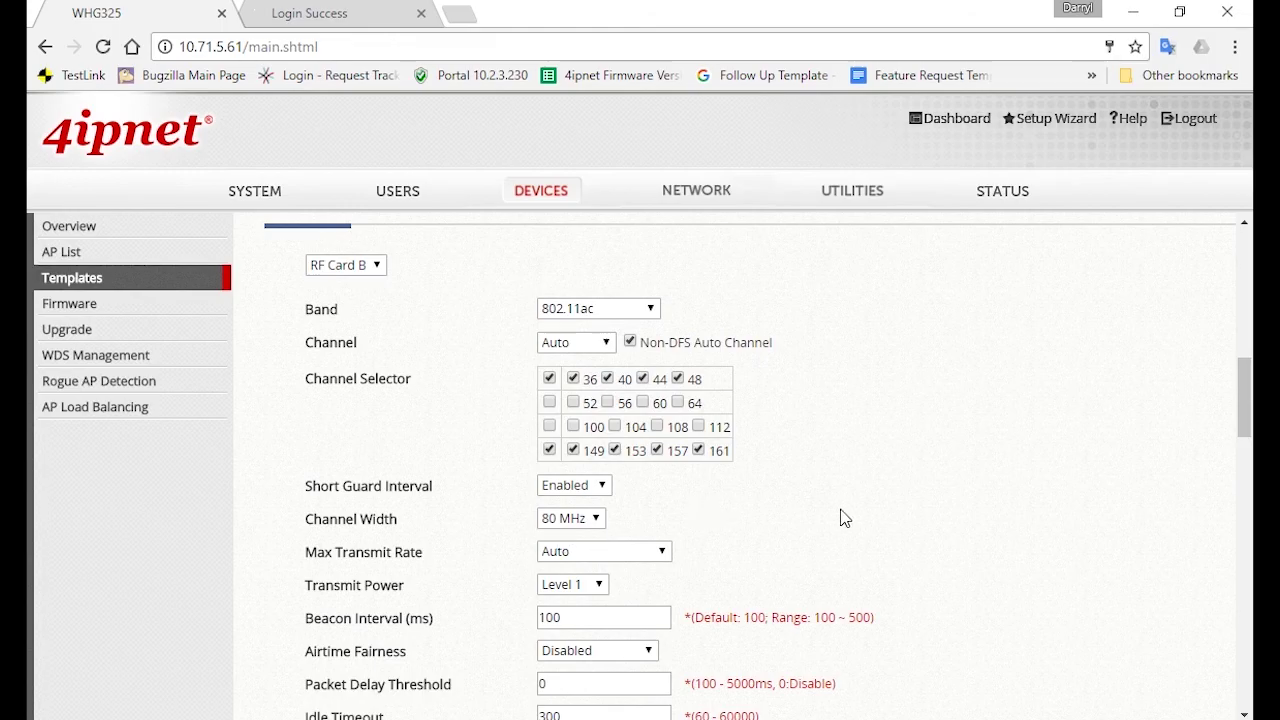
{"action": "scroll", "coordinate": [646, 580], "scroll_direction": "down", "scroll_amount": 2}
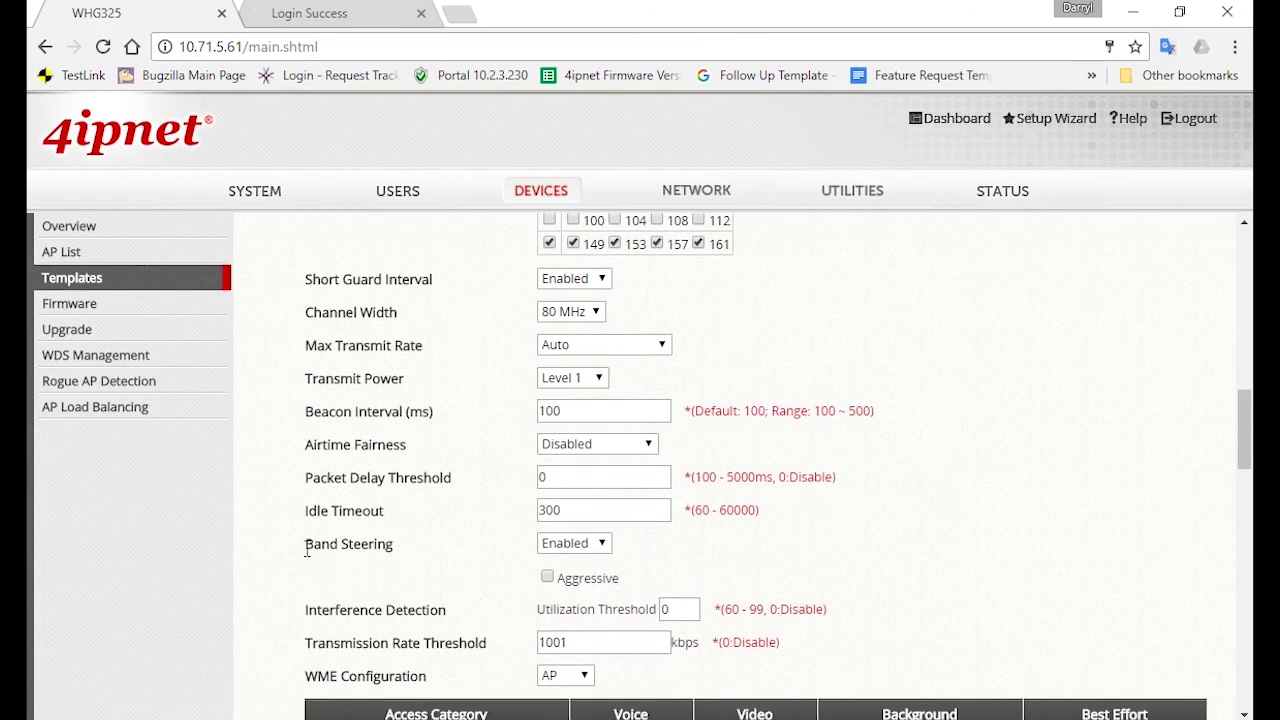
{"action": "left_click_drag", "start_coordinate": [305, 548], "coordinate": [450, 548]}
{"action": "left_click", "coordinate": [826, 542]}
{"action": "scroll", "coordinate": [826, 545], "scroll_direction": "down", "scroll_amount": 4}
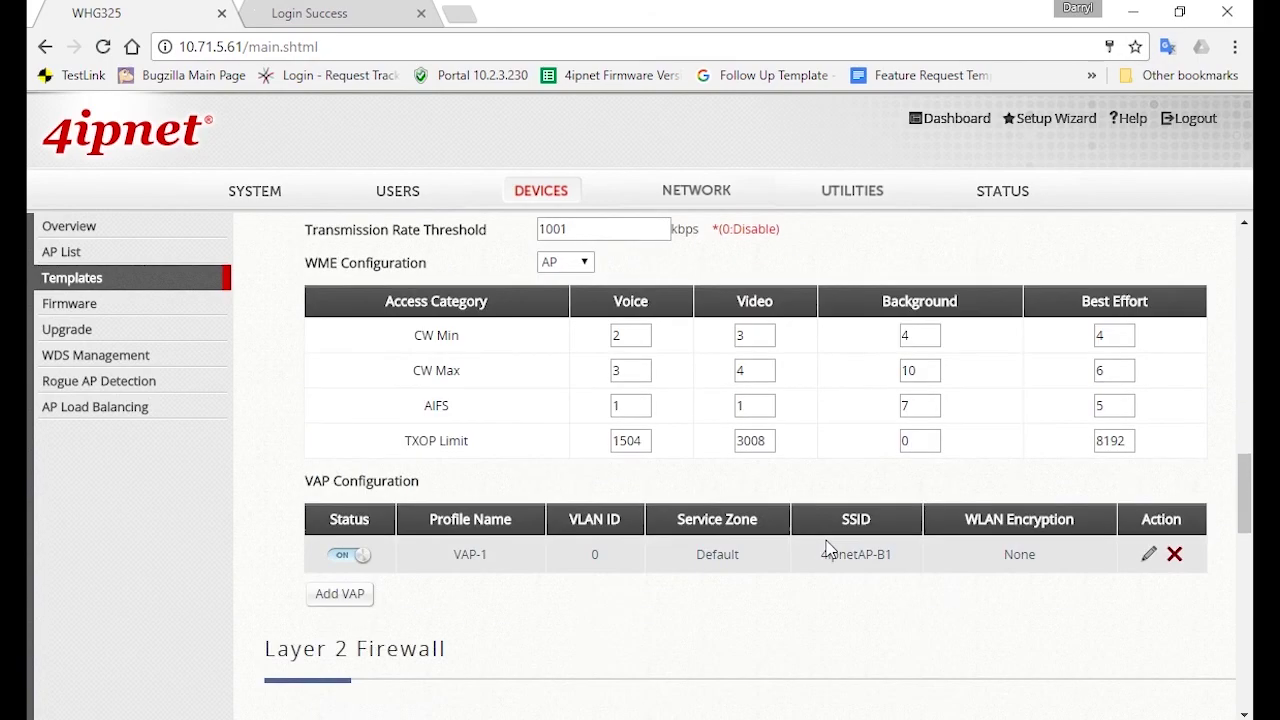
{"action": "scroll", "coordinate": [826, 548], "scroll_direction": "down", "scroll_amount": 18}
Apply the template, then bring up RF Card B's wireless settings again
{"action": "left_click", "coordinate": [659, 690]}
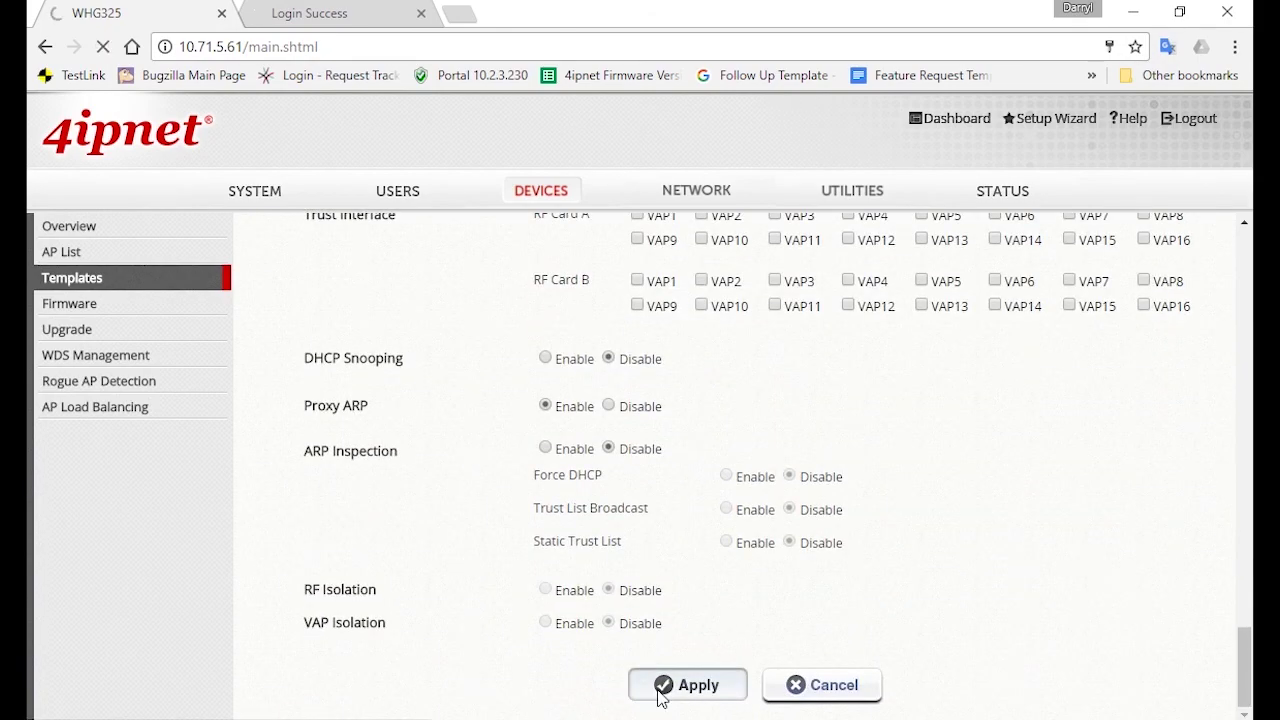
{"action": "scroll", "coordinate": [467, 568], "scroll_direction": "up", "scroll_amount": 6}
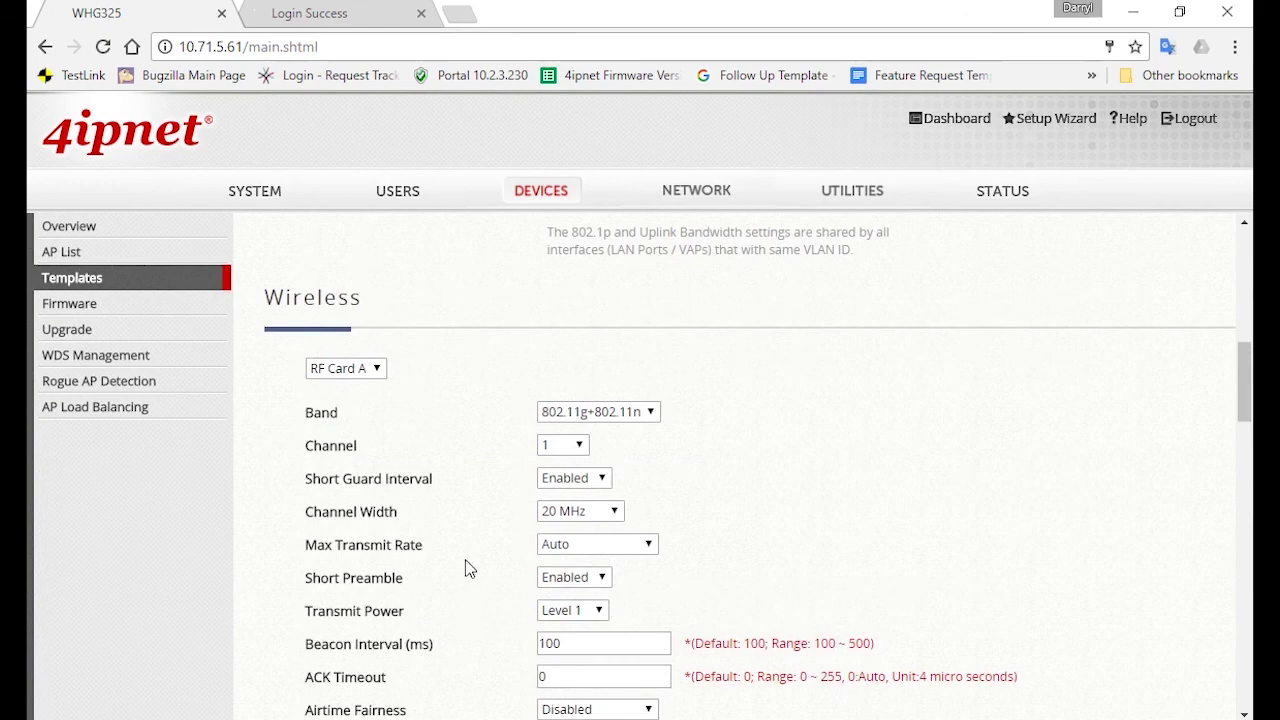
{"action": "left_click", "coordinate": [350, 368]}
{"action": "left_click", "coordinate": [343, 405]}
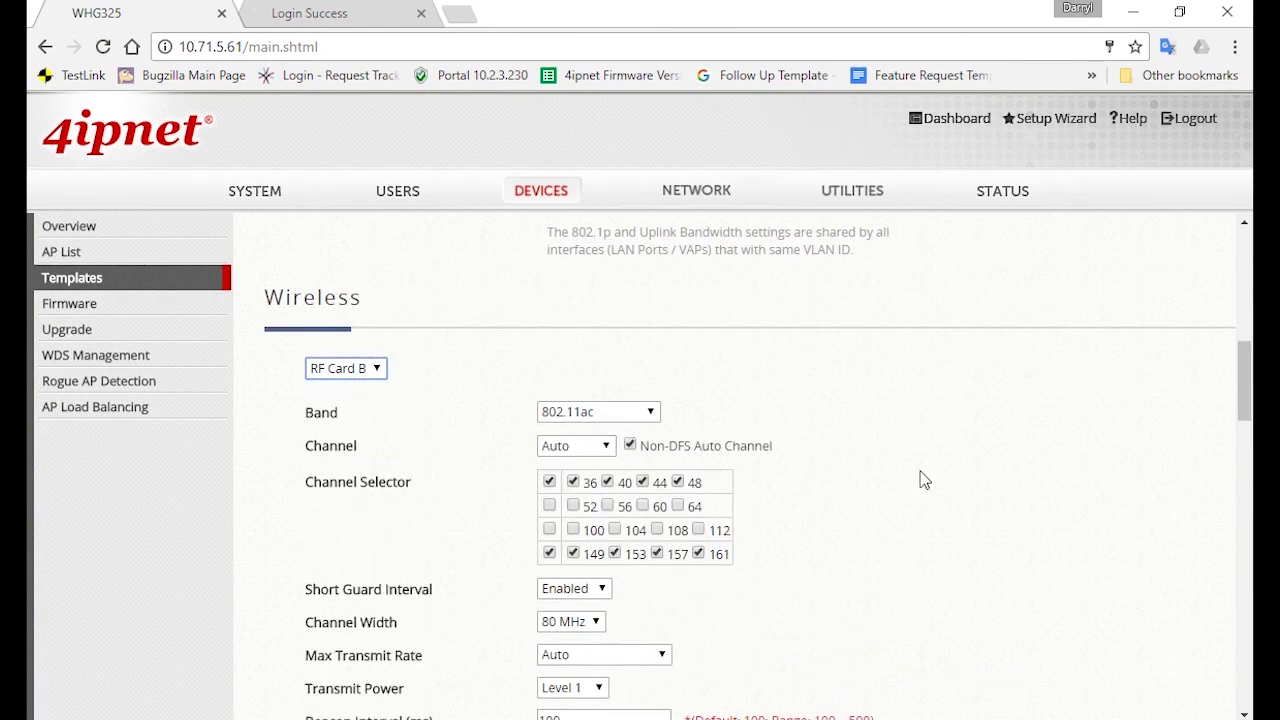
{"action": "scroll", "coordinate": [1012, 636], "scroll_direction": "down", "scroll_amount": 6}
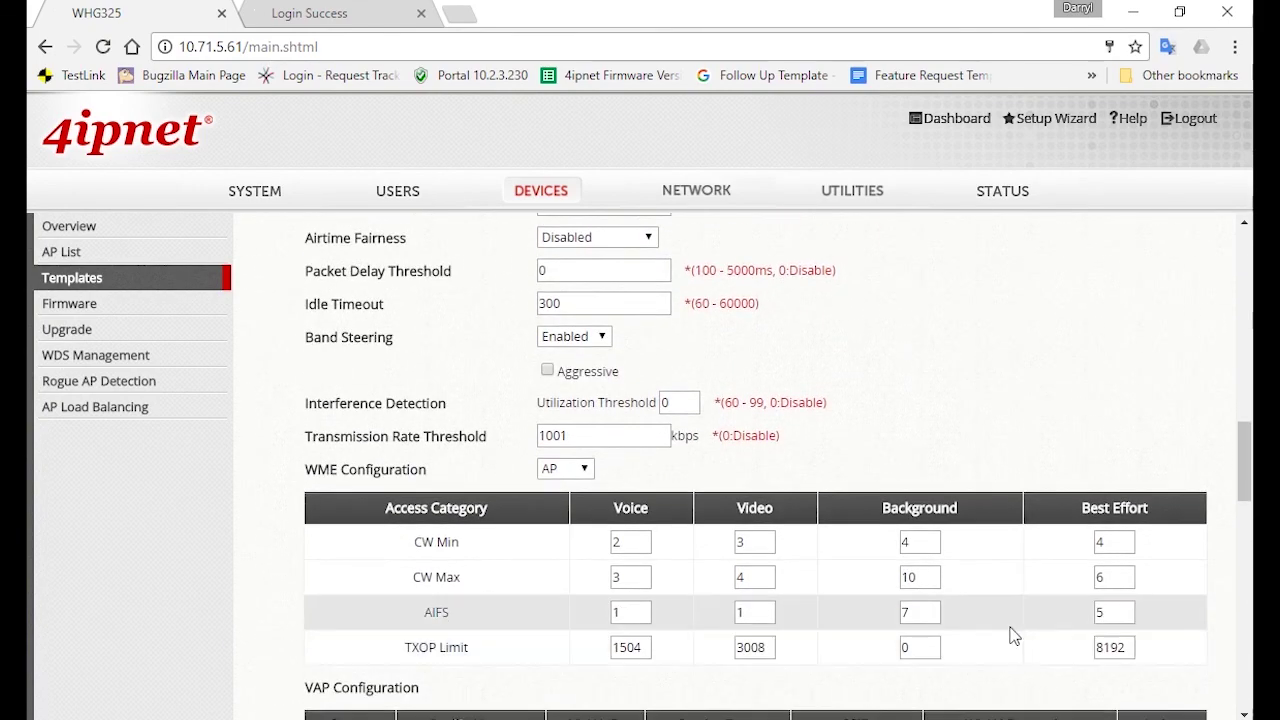
{"action": "scroll", "coordinate": [1012, 636], "scroll_direction": "down", "scroll_amount": 2}
Edit RF Card B's VAP-1: profile 4ipnet-Staff, Staff zone, SSID 4ipnet-Staff
{"action": "left_click", "coordinate": [1152, 556]}
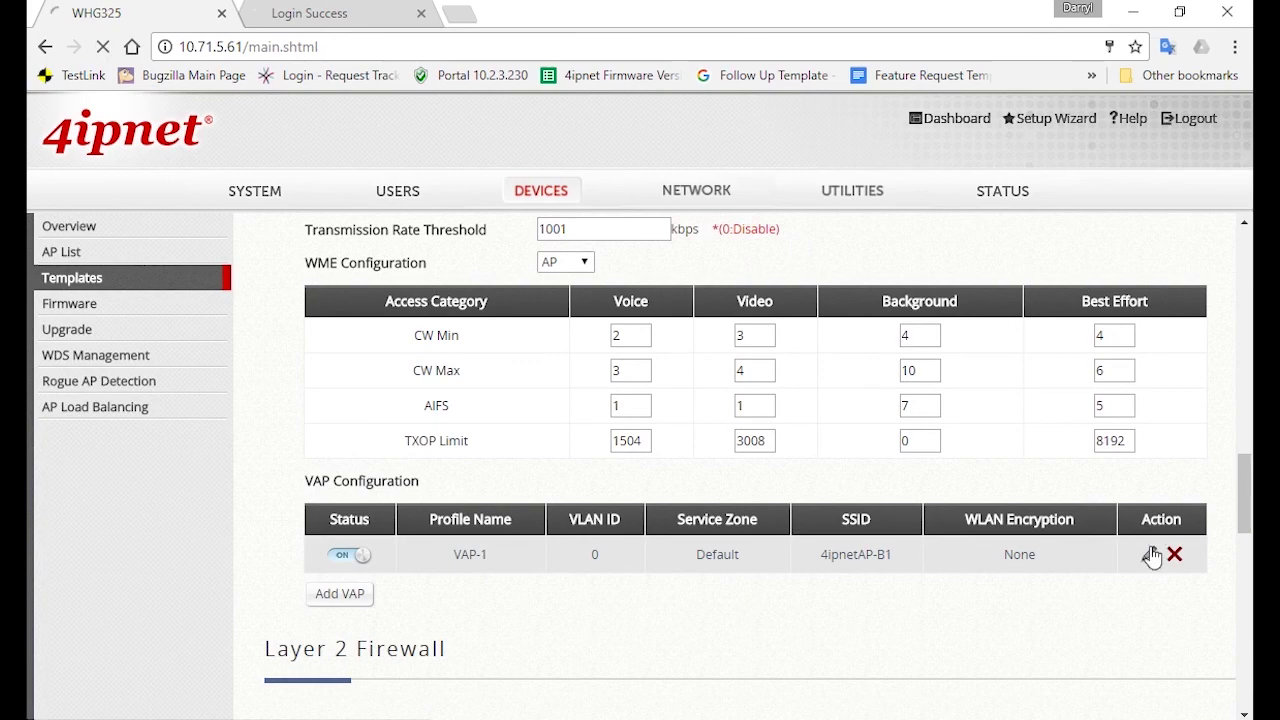
{"action": "left_click", "coordinate": [592, 378]}
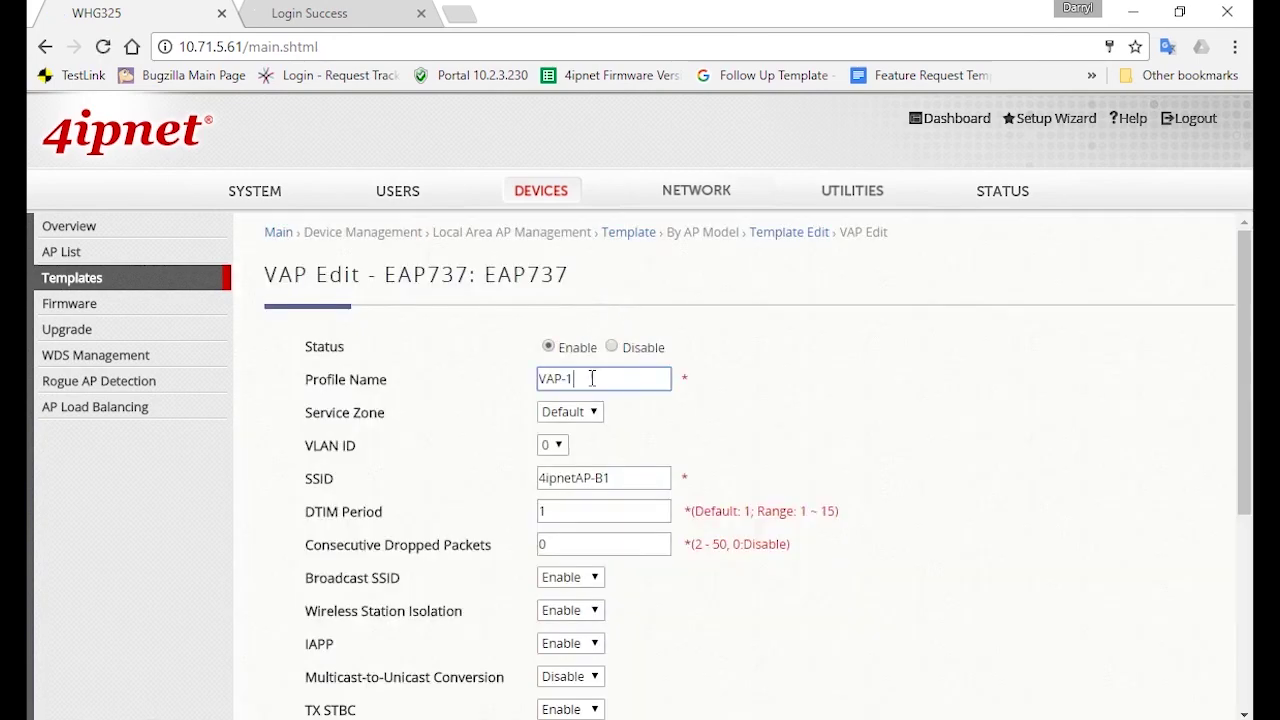
{"action": "triple_click", "coordinate": [592, 378]}
{"action": "type", "text": "4ipnet"}
{"action": "left_click", "coordinate": [586, 401]}
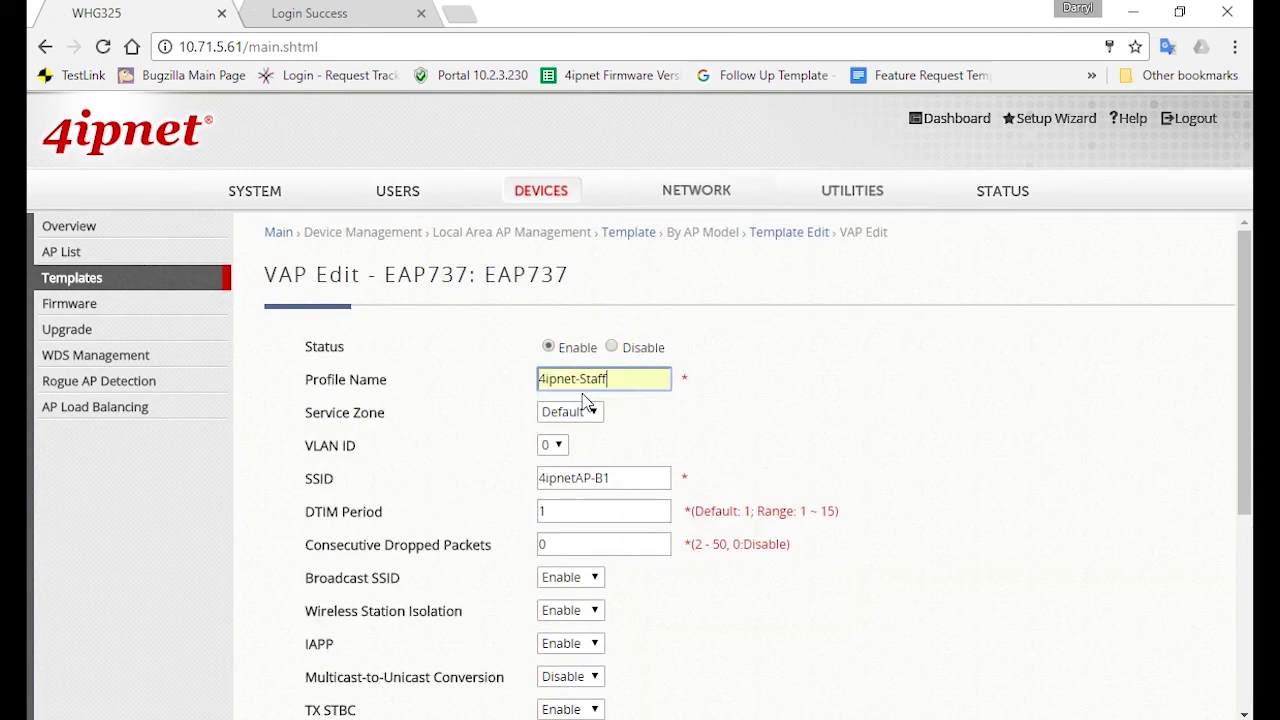
{"action": "left_click", "coordinate": [594, 415]}
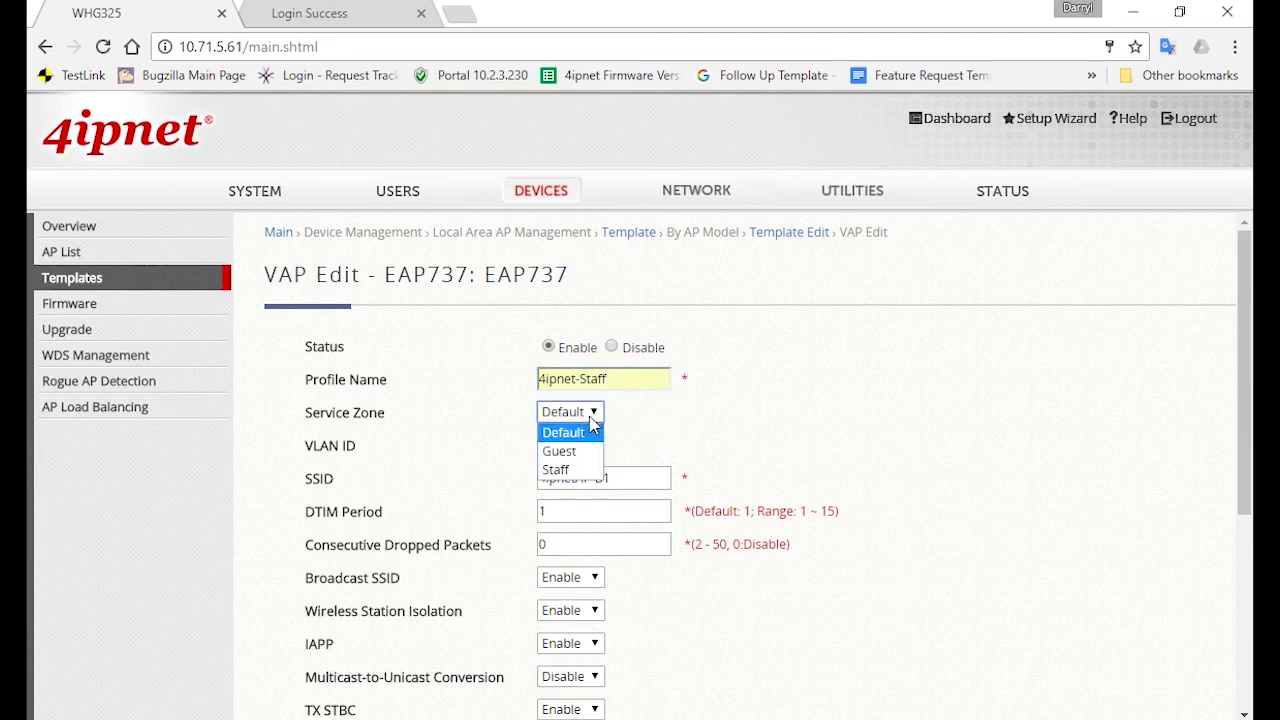
{"action": "left_click", "coordinate": [576, 470]}
{"action": "left_click", "coordinate": [817, 266]}
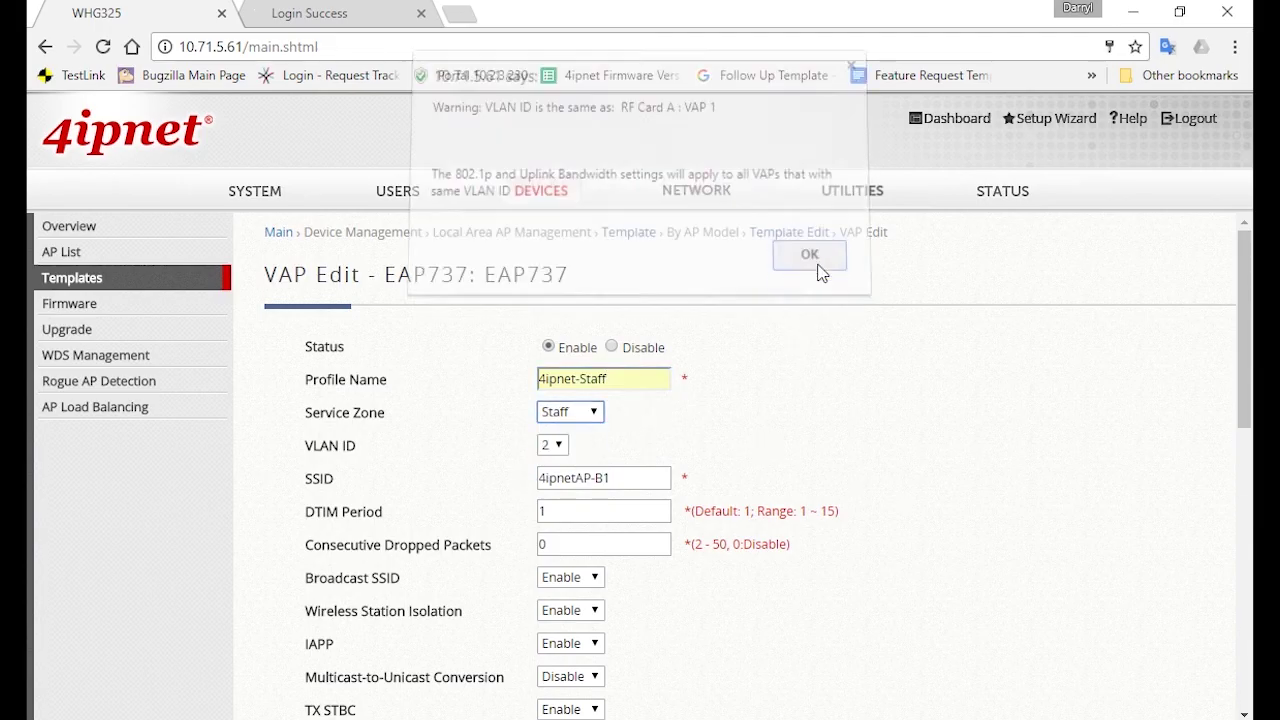
{"action": "triple_click", "coordinate": [644, 479]}
{"action": "type", "text": "4ipnet-S"}
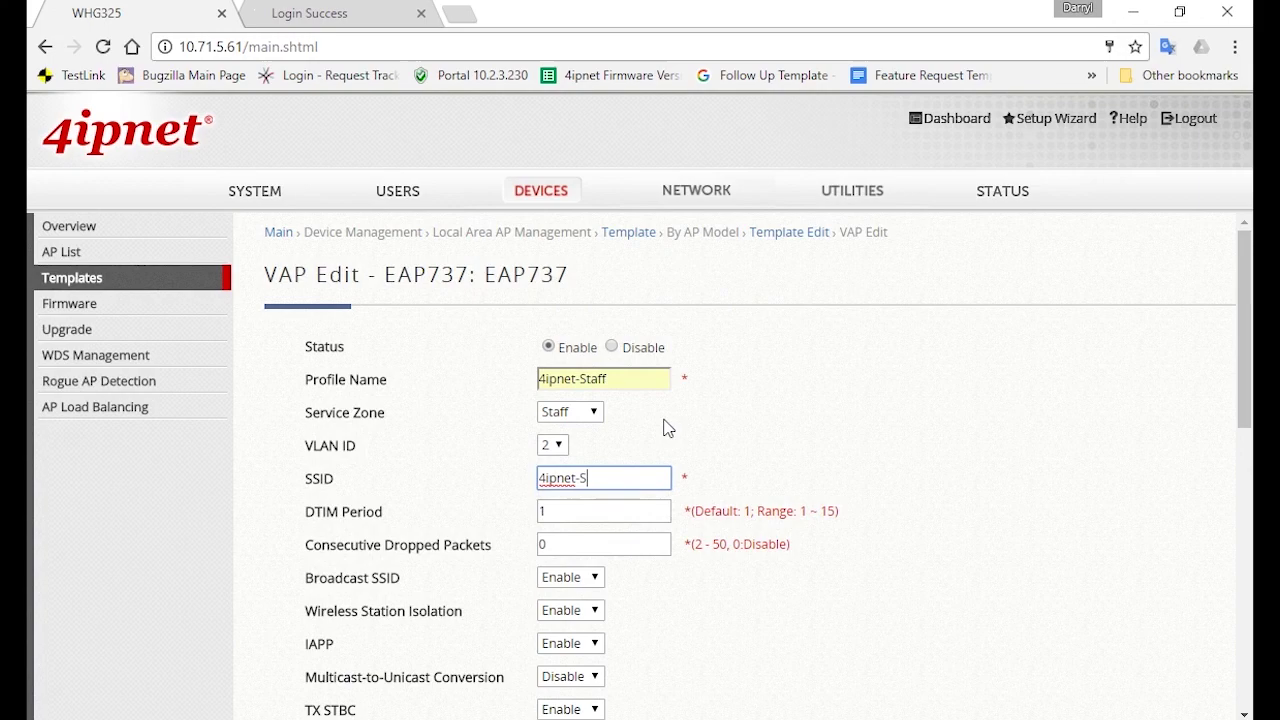
{"action": "type", "text": "taff"}
{"action": "left_click", "coordinate": [820, 450]}
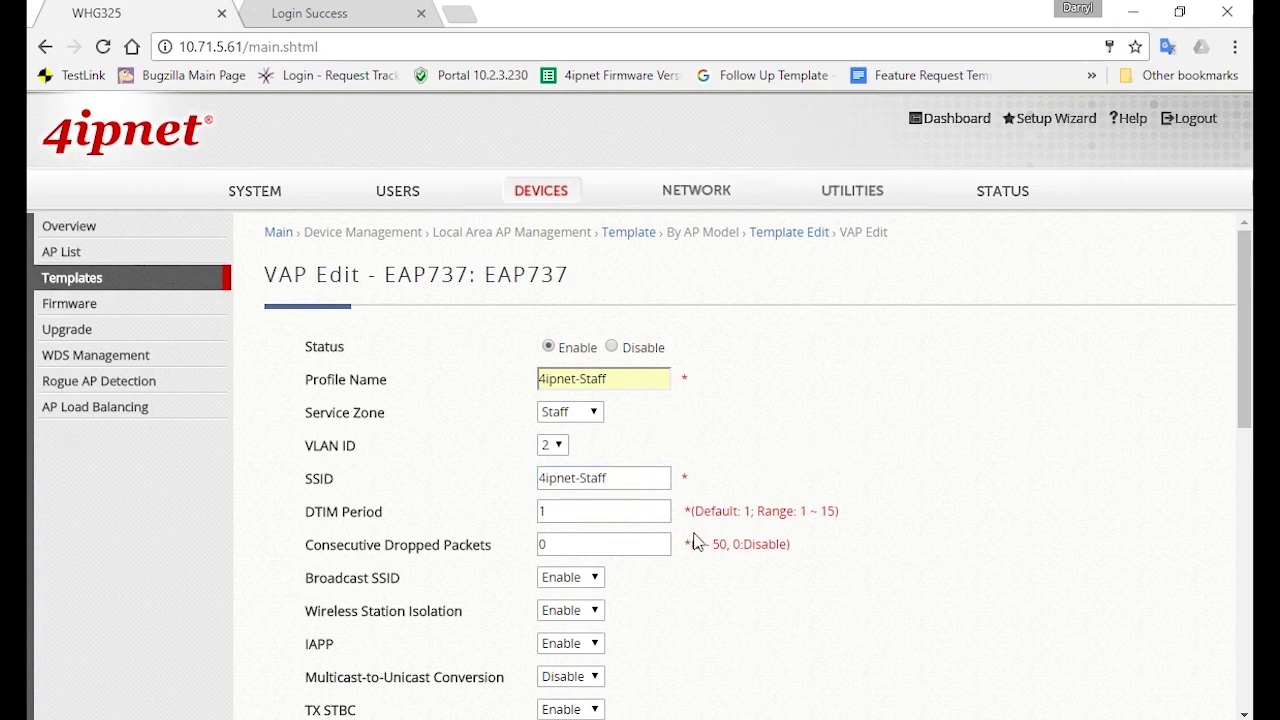
Hide the SSID, use WPA2 with the saved passphrase, apply, and confirm the 802.1p warning
{"action": "scroll", "coordinate": [697, 541], "scroll_direction": "down", "scroll_amount": 3}
{"action": "left_click", "coordinate": [570, 370]}
{"action": "left_click", "coordinate": [565, 388]}
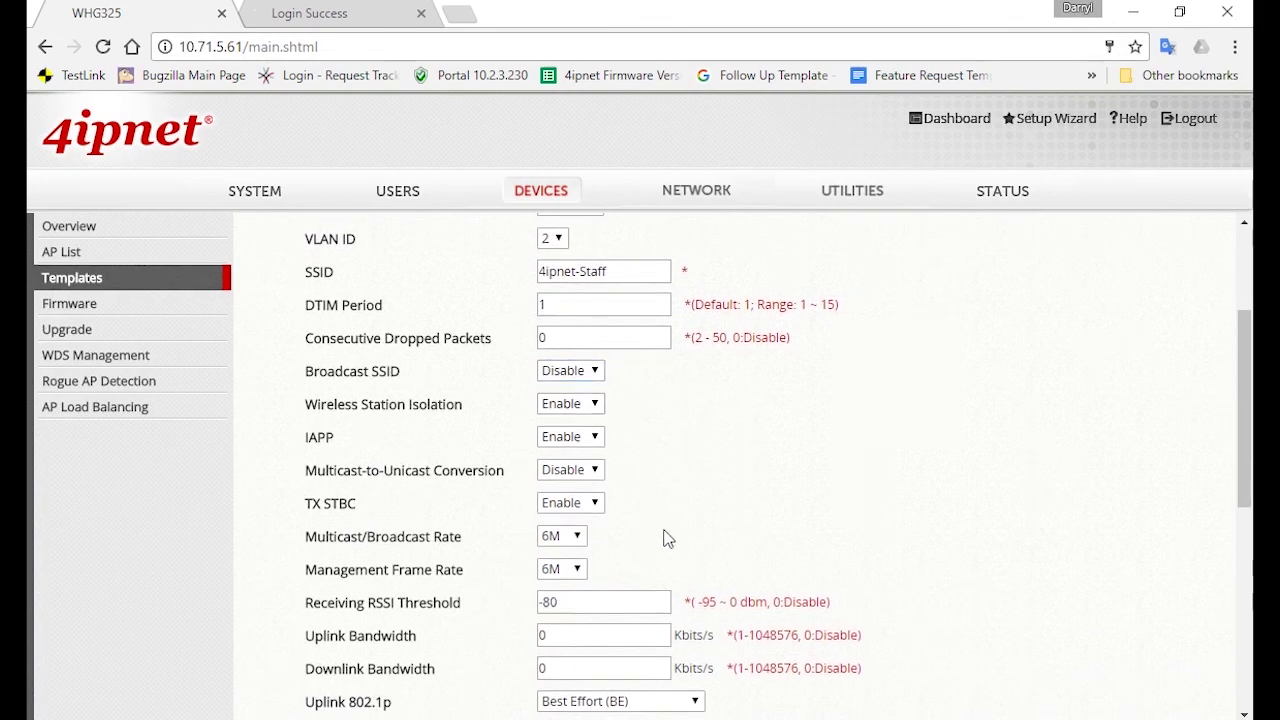
{"action": "scroll", "coordinate": [668, 539], "scroll_direction": "down", "scroll_amount": 5}
{"action": "left_click", "coordinate": [608, 517]}
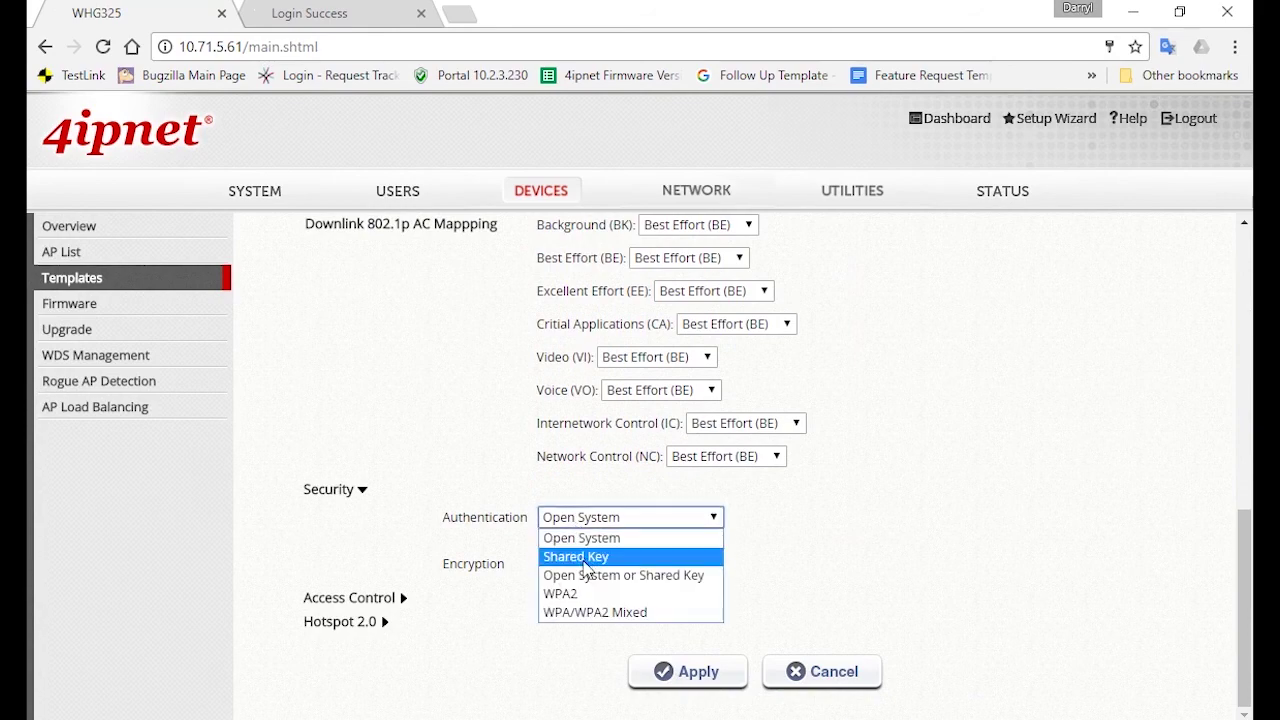
{"action": "left_click", "coordinate": [585, 593]}
{"action": "left_click", "coordinate": [806, 667]}
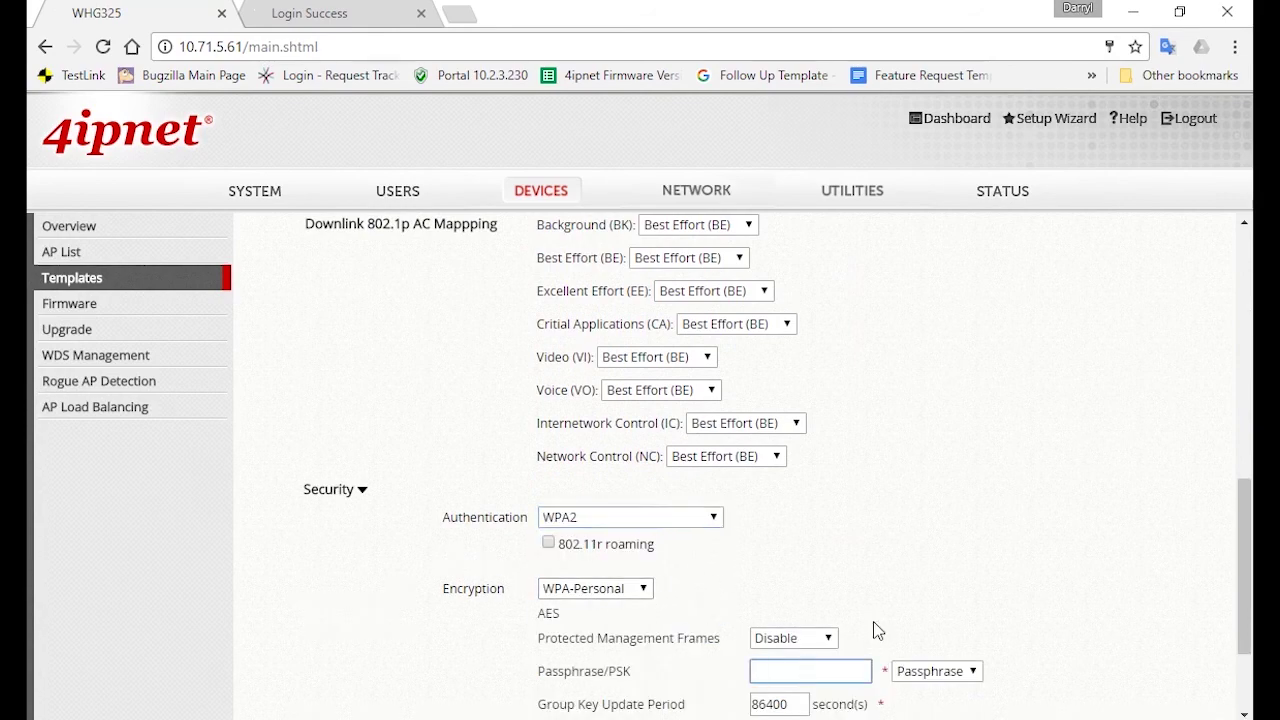
{"action": "key", "text": "Down"}
{"action": "key", "text": "Return"}
{"action": "scroll", "coordinate": [1083, 543], "scroll_direction": "down", "scroll_amount": 2}
{"action": "left_click", "coordinate": [686, 671]}
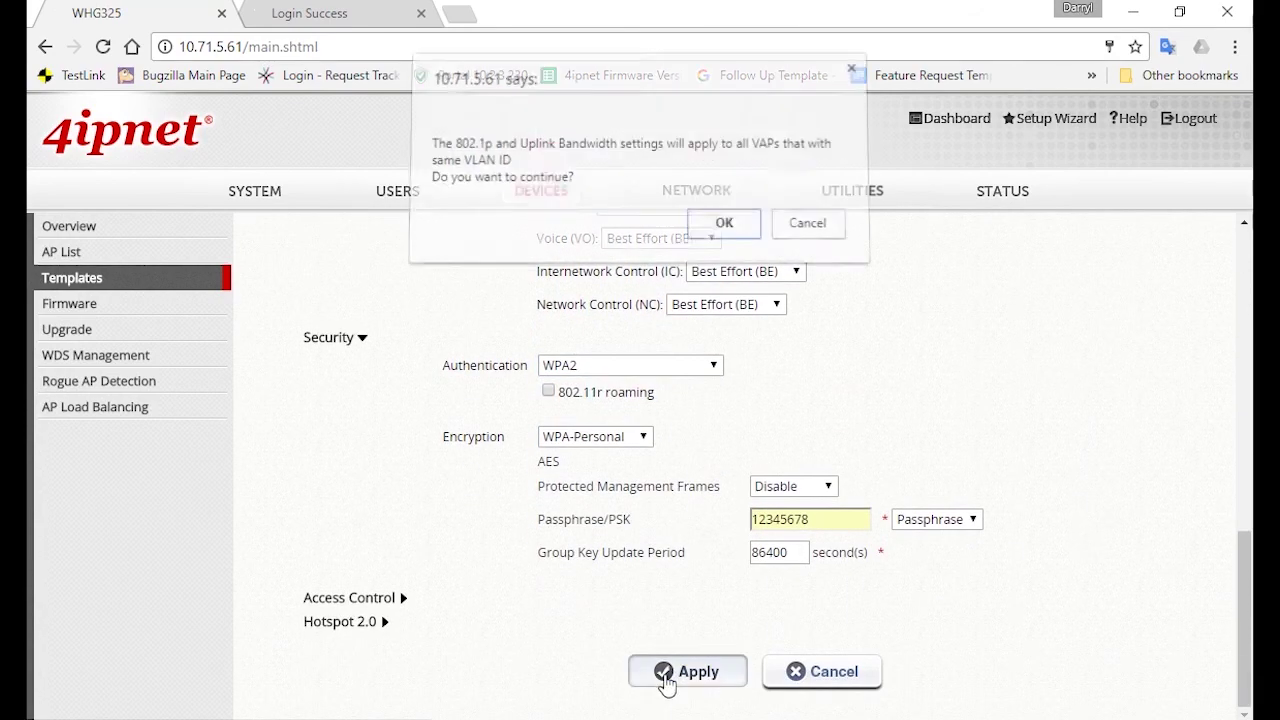
{"action": "left_click", "coordinate": [738, 236]}
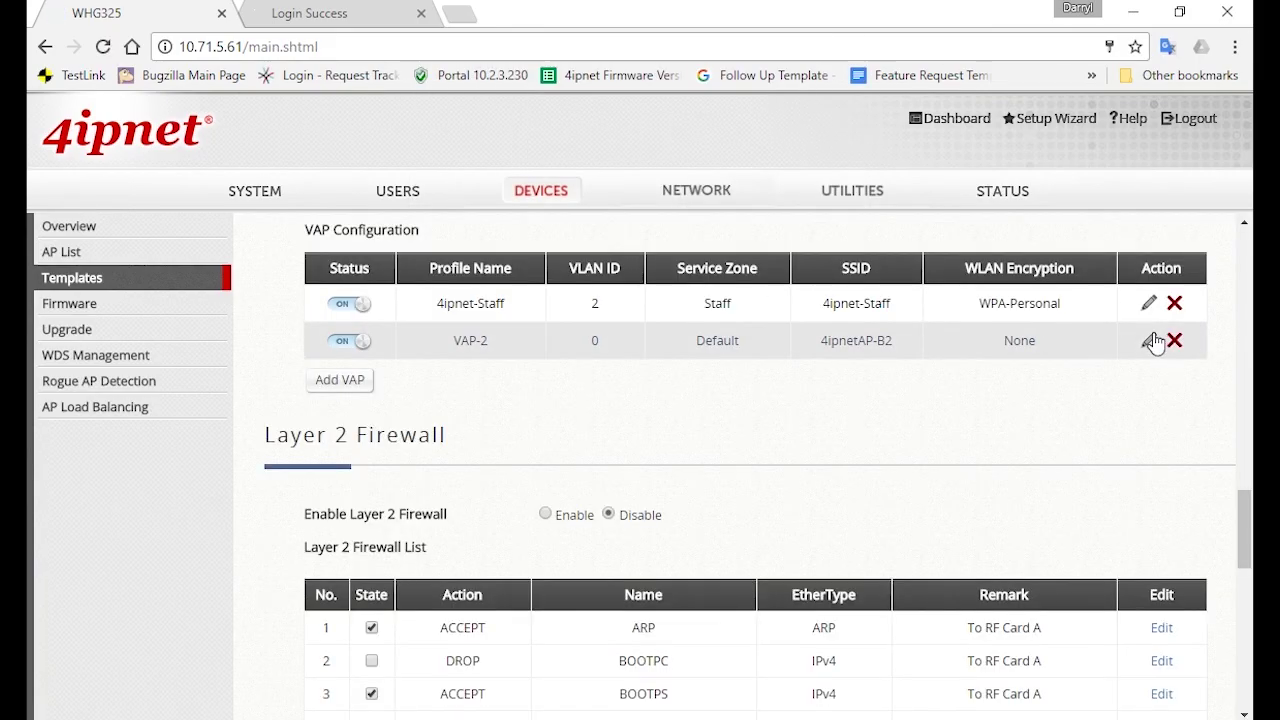
Set RF Card B's VAP-2 to profile and SSID 4ipnet-Guest in the Guest zone, then apply
{"action": "left_click", "coordinate": [1149, 340]}
{"action": "triple_click", "coordinate": [581, 374]}
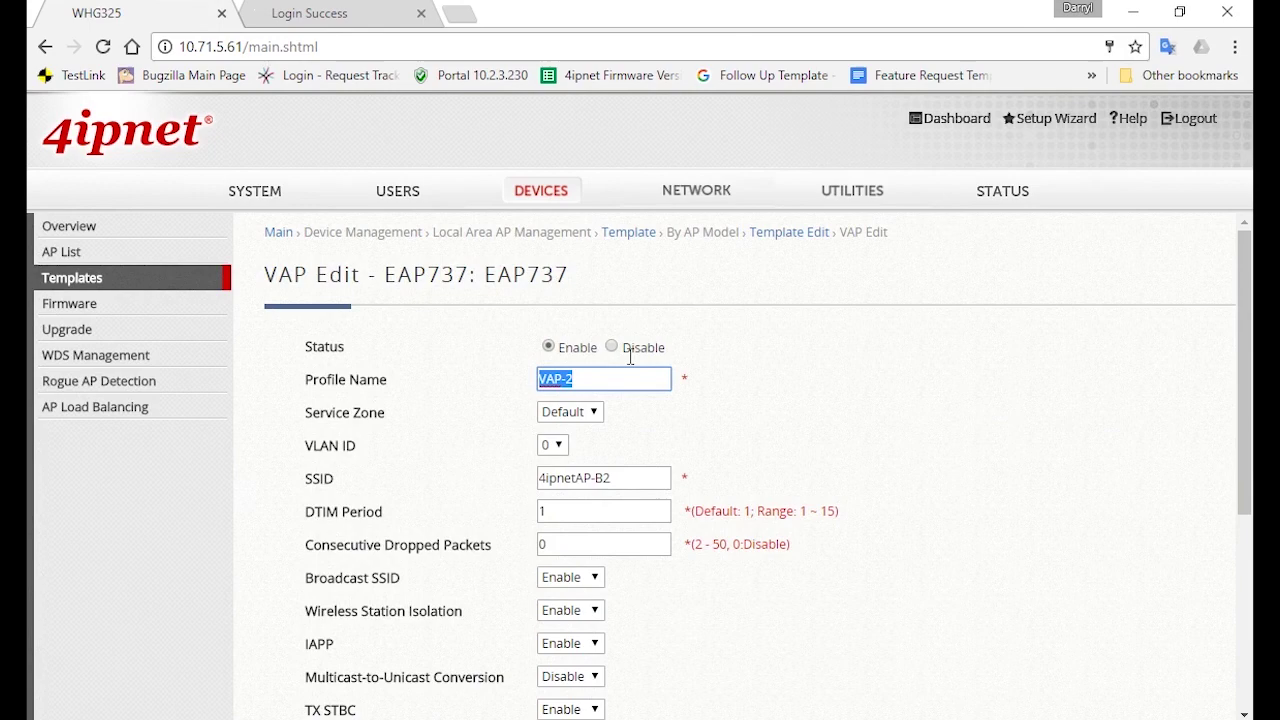
{"action": "type", "text": "4ipnet-Guest"}
{"action": "left_click", "coordinate": [571, 420]}
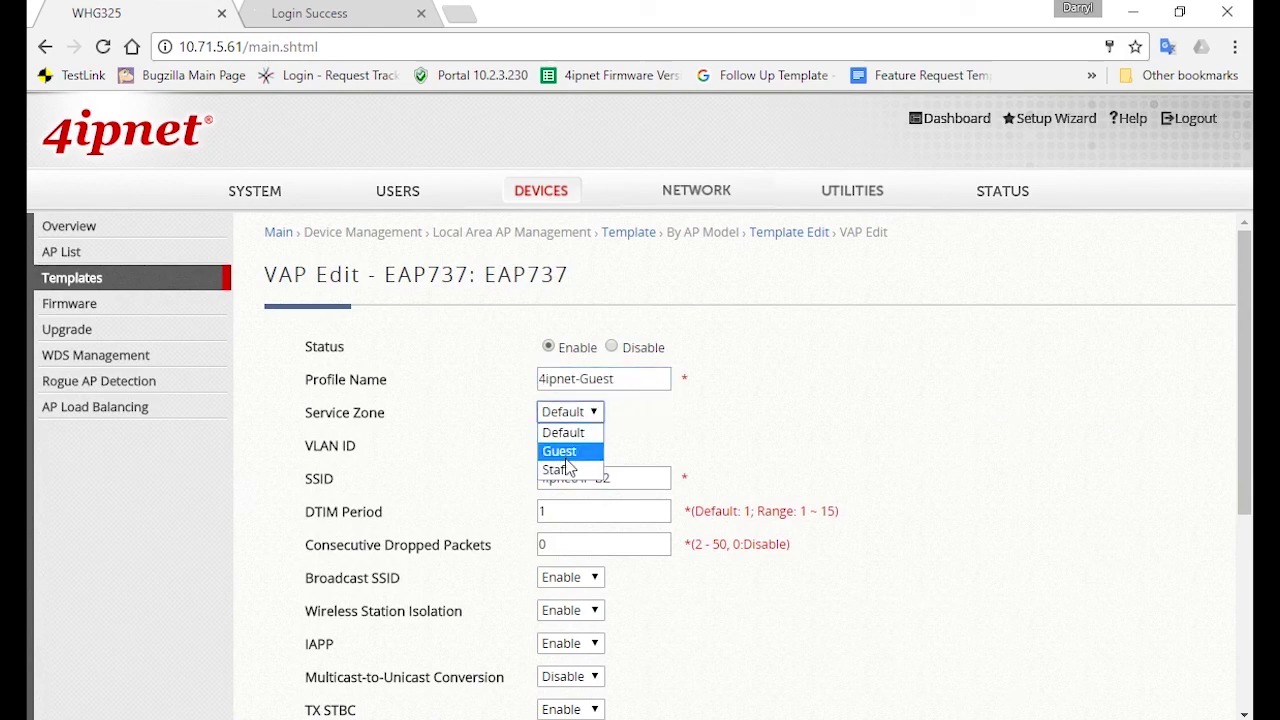
{"action": "left_click", "coordinate": [576, 448]}
{"action": "left_click", "coordinate": [800, 265]}
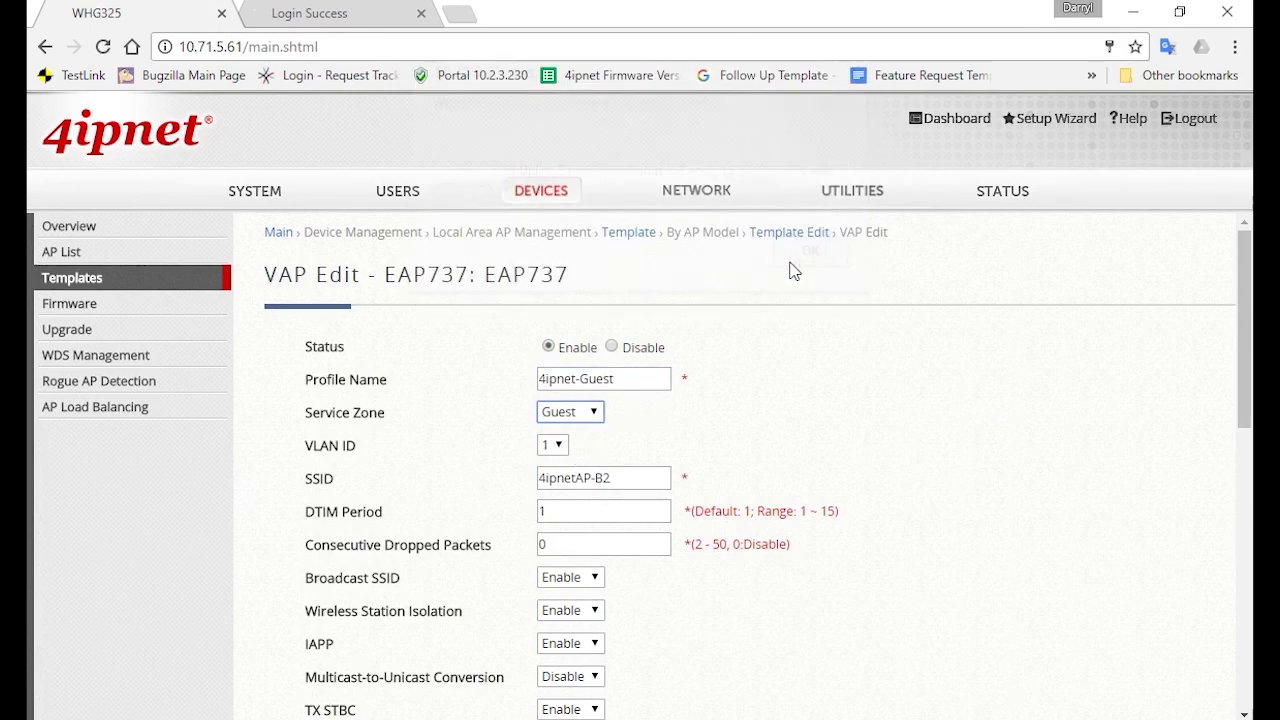
{"action": "triple_click", "coordinate": [620, 478]}
{"action": "type", "text": "4ipnet-Guest"}
{"action": "left_click", "coordinate": [905, 435]}
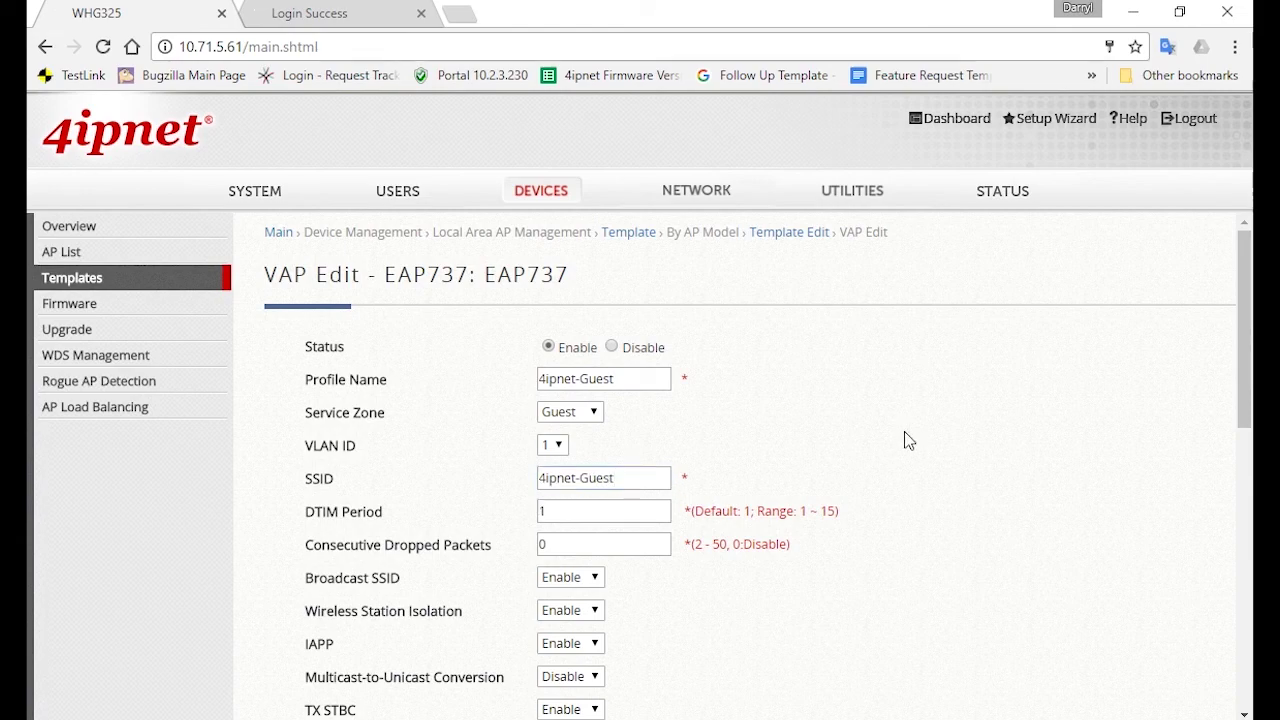
{"action": "scroll", "coordinate": [706, 540], "scroll_direction": "down", "scroll_amount": 7}
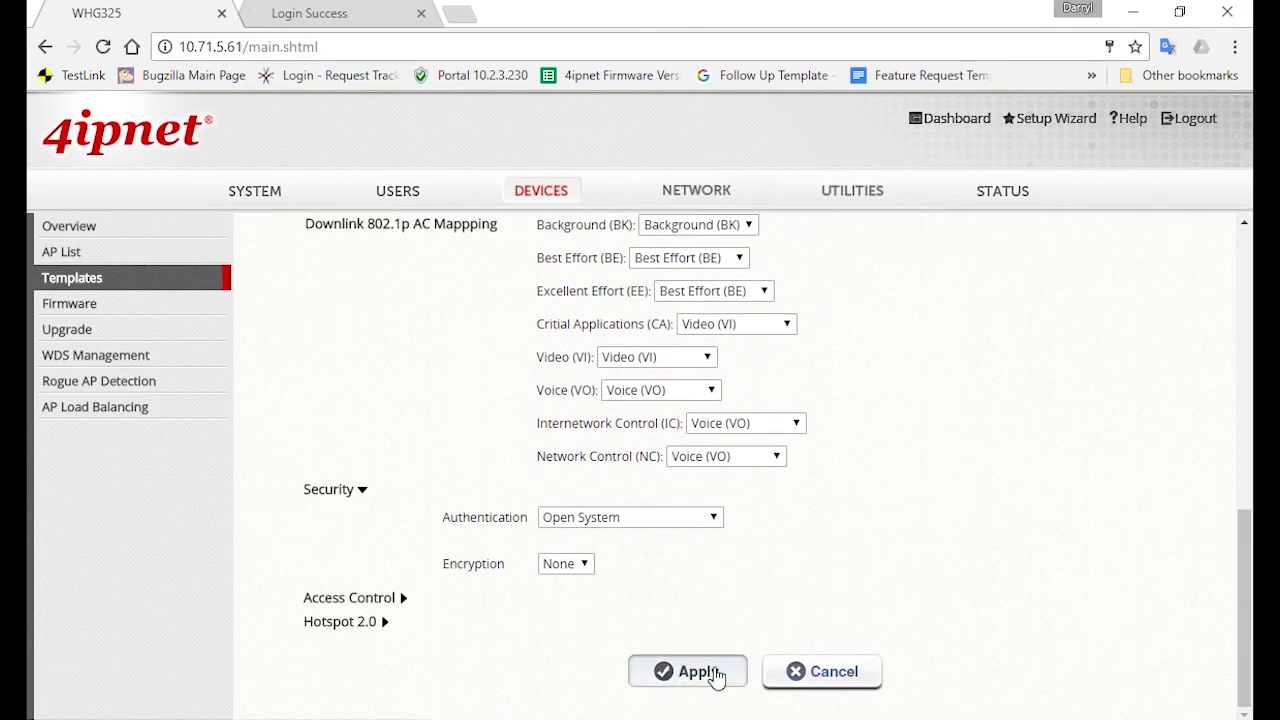
{"action": "left_click", "coordinate": [711, 672]}
{"action": "left_click", "coordinate": [723, 231]}
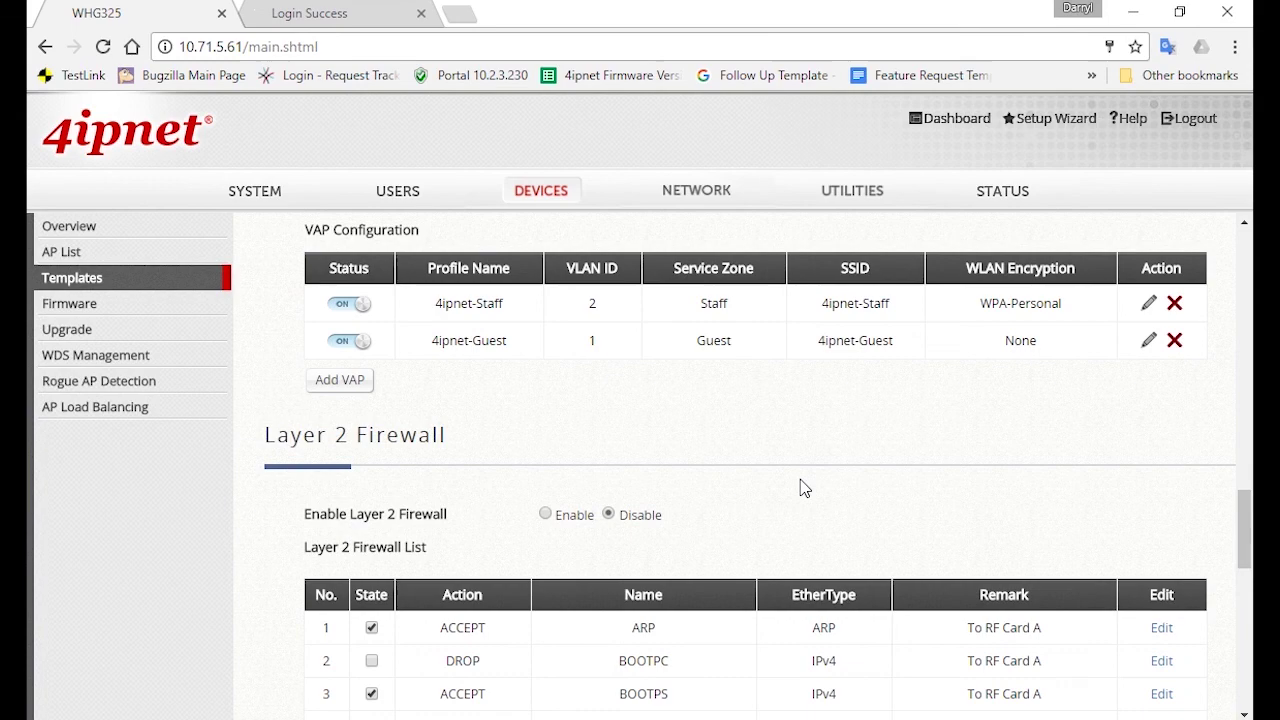
Go to the empty AP List under Devices and start adding an AP
{"action": "scroll", "coordinate": [805, 488], "scroll_direction": "up", "scroll_amount": 10}
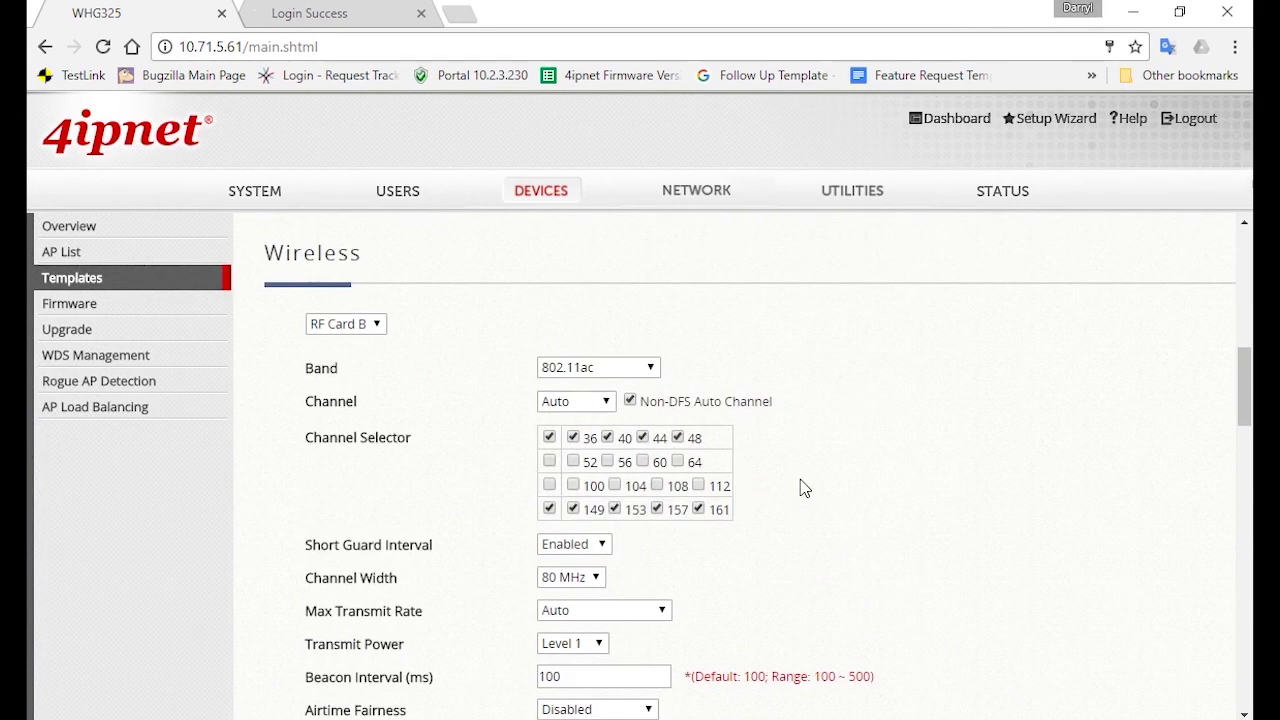
{"action": "scroll", "coordinate": [805, 488], "scroll_direction": "up", "scroll_amount": 8}
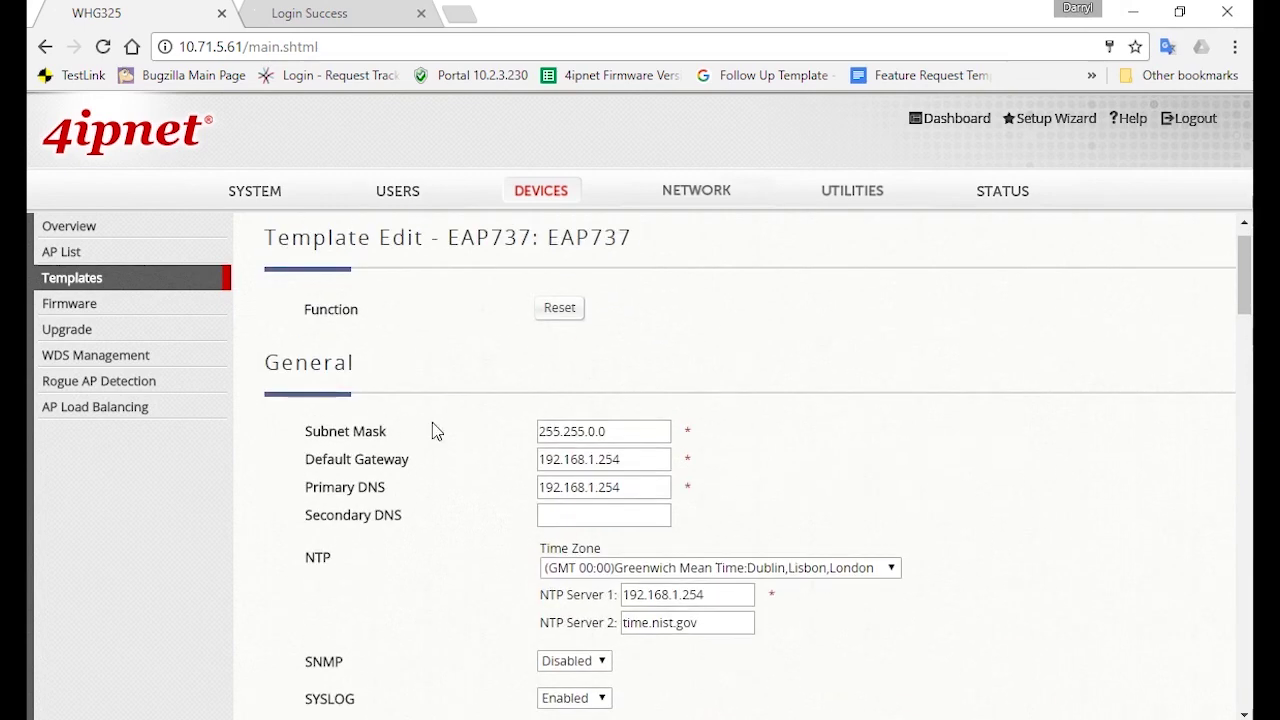
{"action": "left_click", "coordinate": [194, 251]}
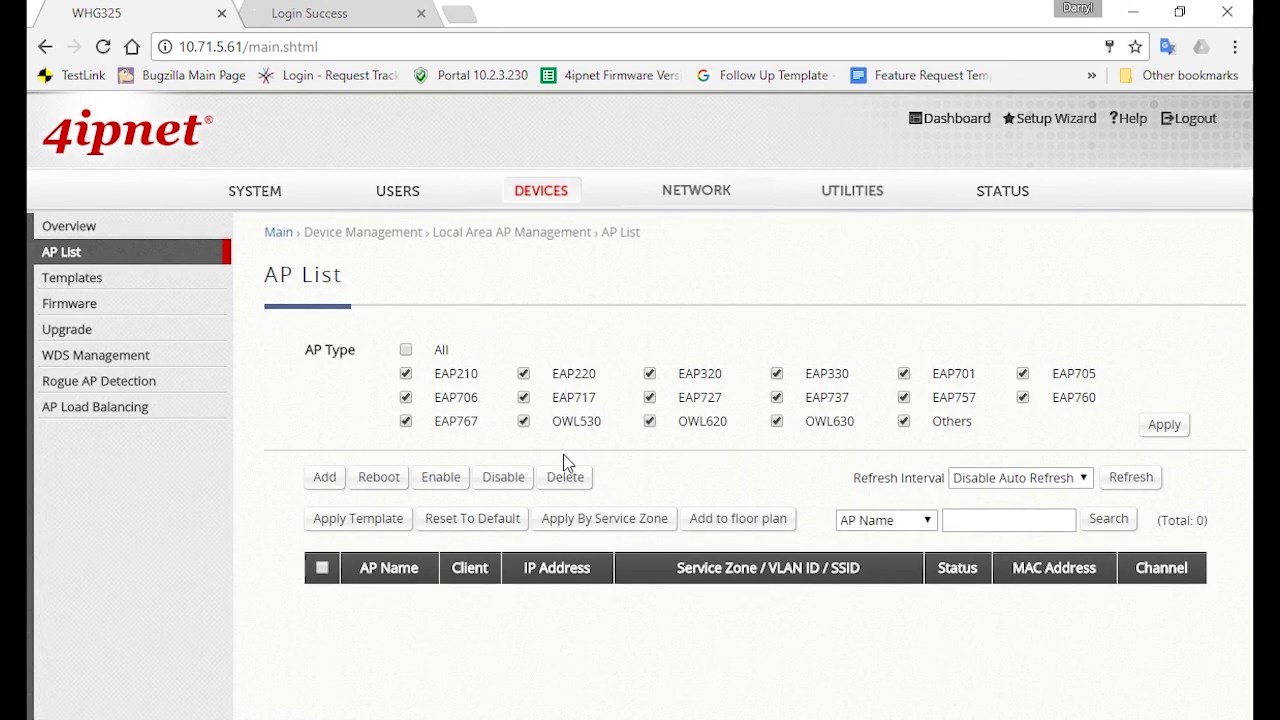
{"action": "left_click", "coordinate": [316, 480]}
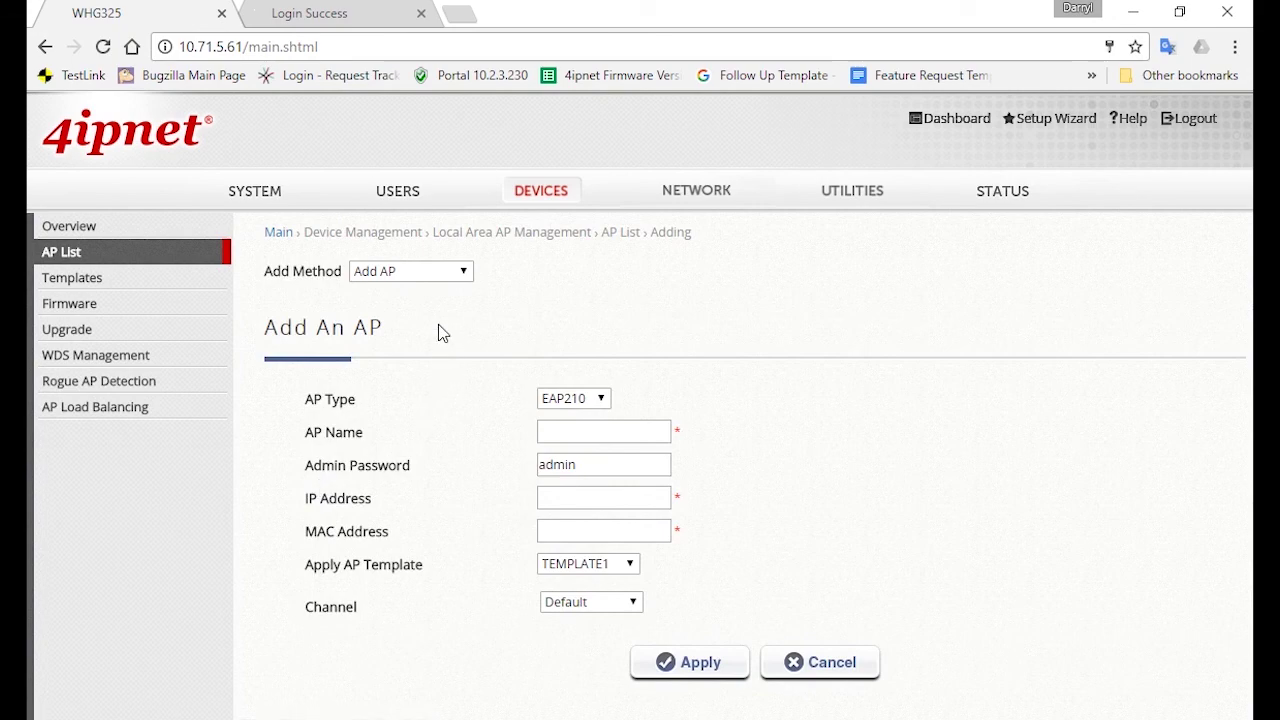
Switch to Find Multiple APs with AP Type EAP737, keeping Factory Default admin settings
{"action": "left_click", "coordinate": [457, 273]}
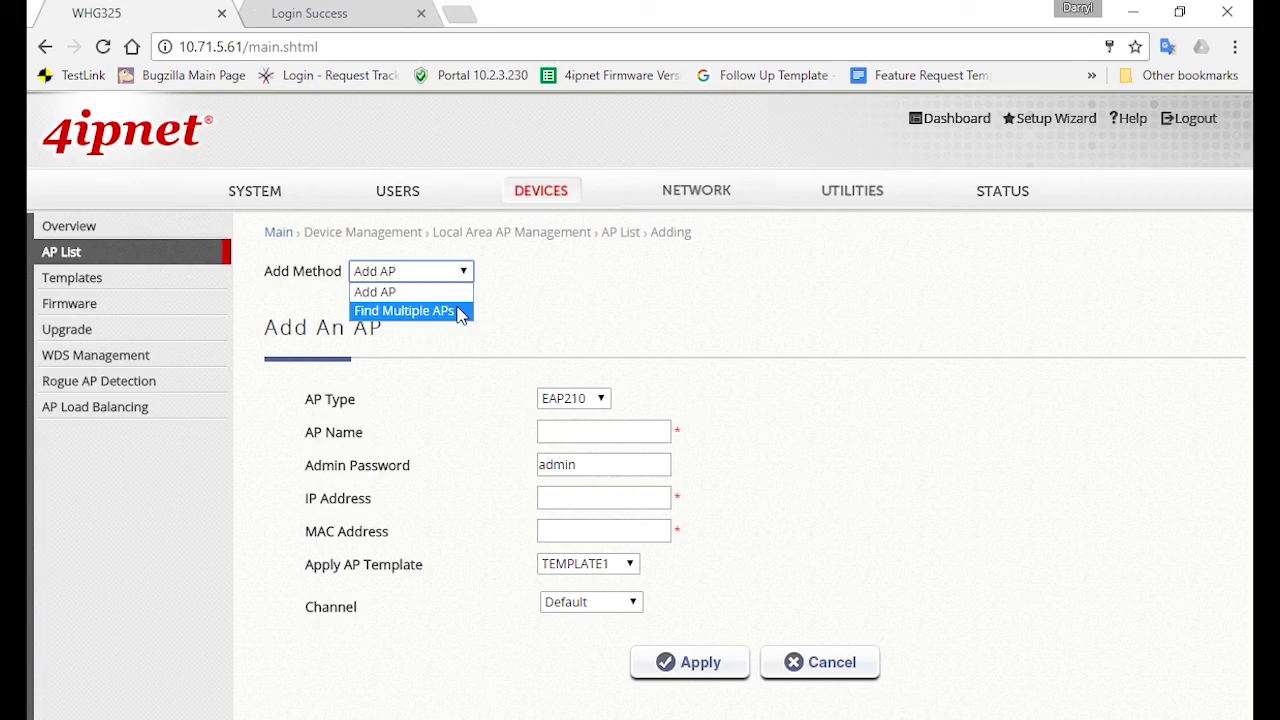
{"action": "left_click", "coordinate": [461, 314]}
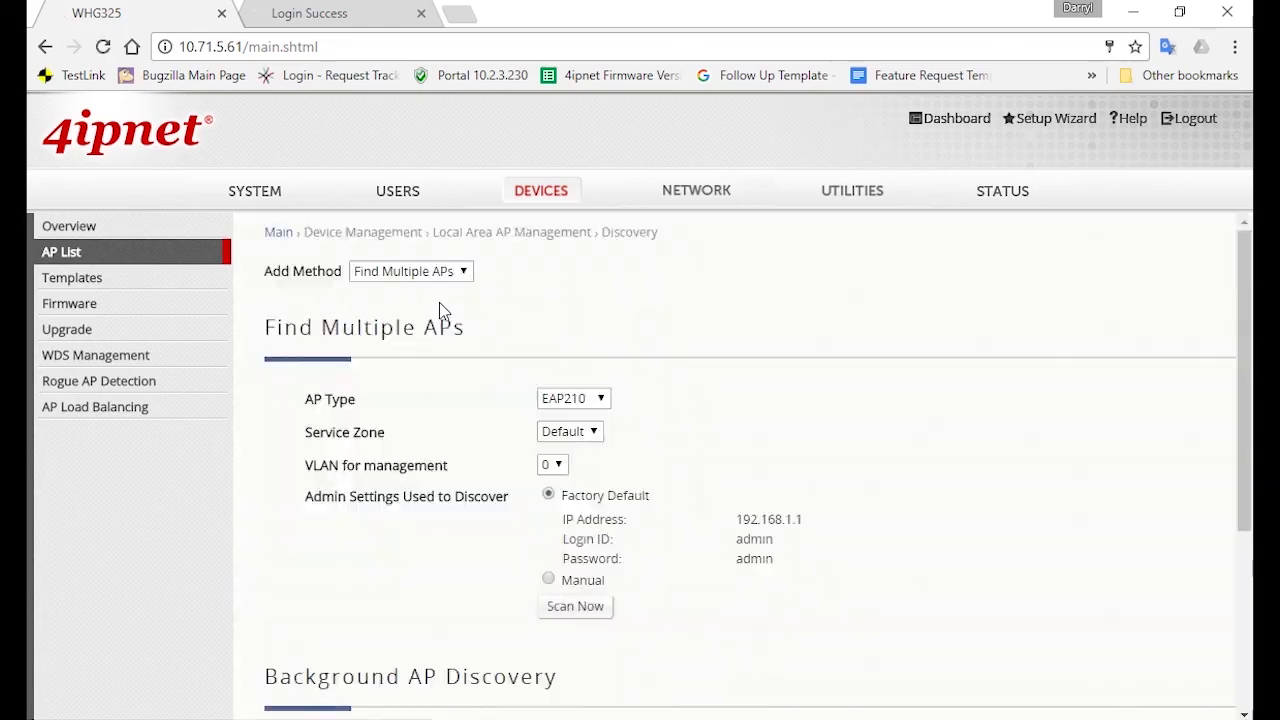
{"action": "left_click", "coordinate": [555, 399]}
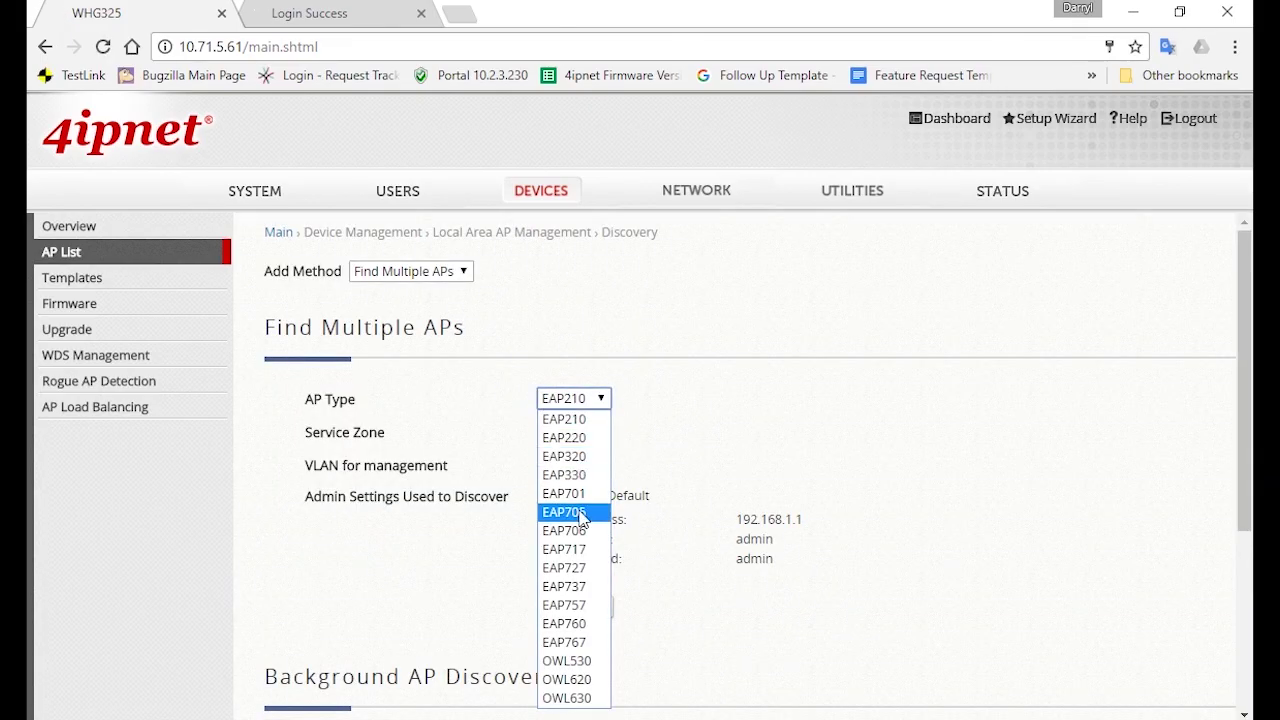
{"action": "left_click", "coordinate": [566, 587]}
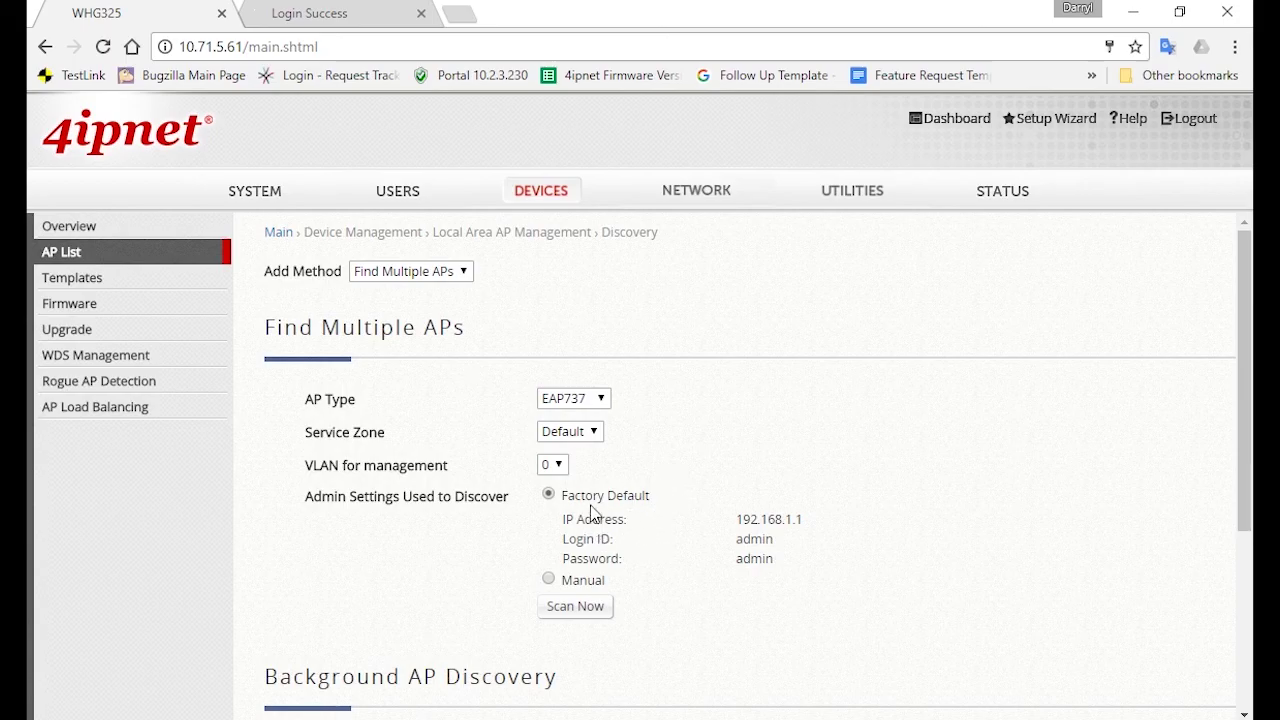
{"action": "left_click_drag", "start_coordinate": [565, 499], "coordinate": [666, 500]}
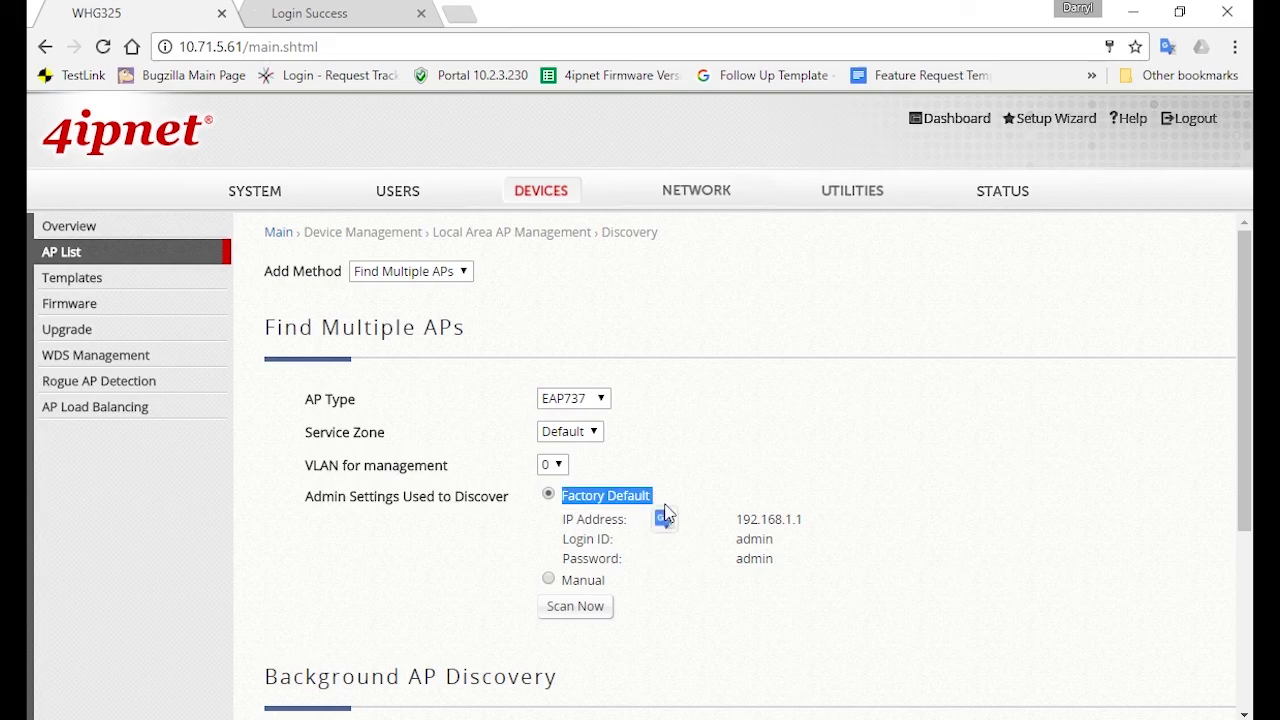
{"action": "left_click", "coordinate": [724, 485]}
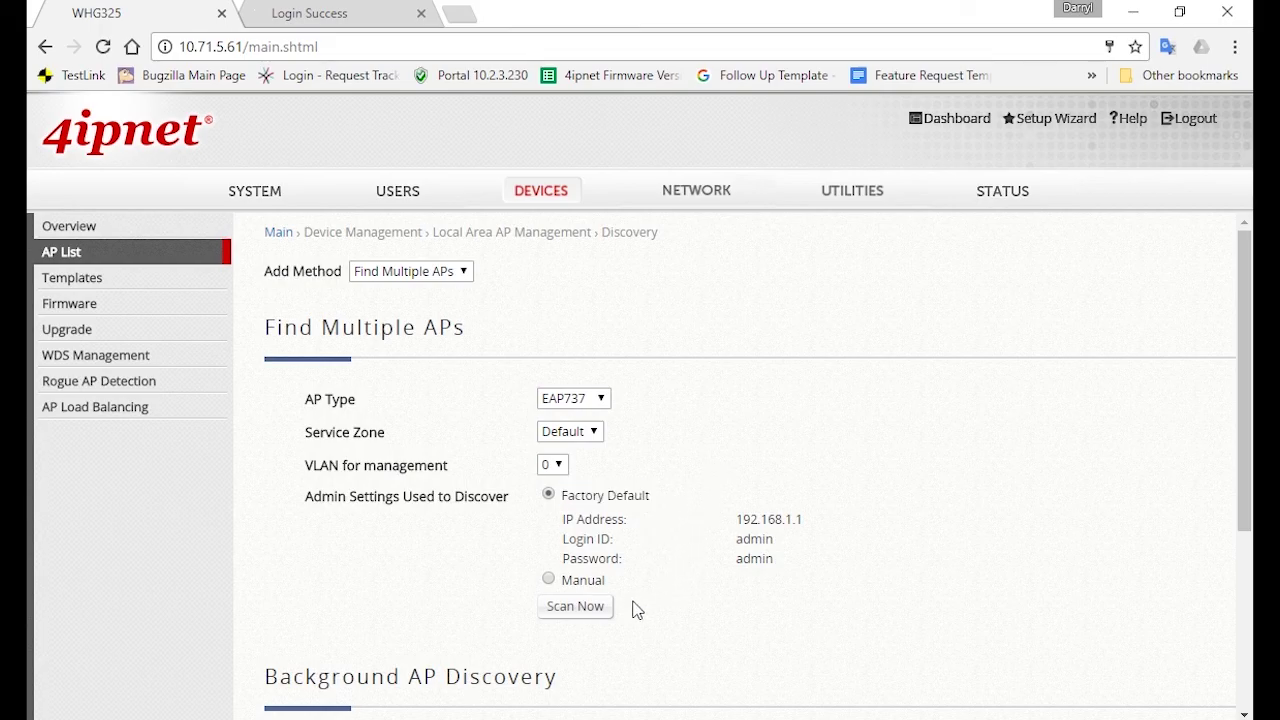
Scan for EAP737 access points and view the result: NEWDEV-00001 at 192.168.10.1, template EAP737
{"action": "left_click", "coordinate": [574, 607]}
{"action": "scroll", "coordinate": [757, 622], "scroll_direction": "down", "scroll_amount": 3}
{"action": "left_click_drag", "start_coordinate": [683, 588], "coordinate": [1151, 593]}
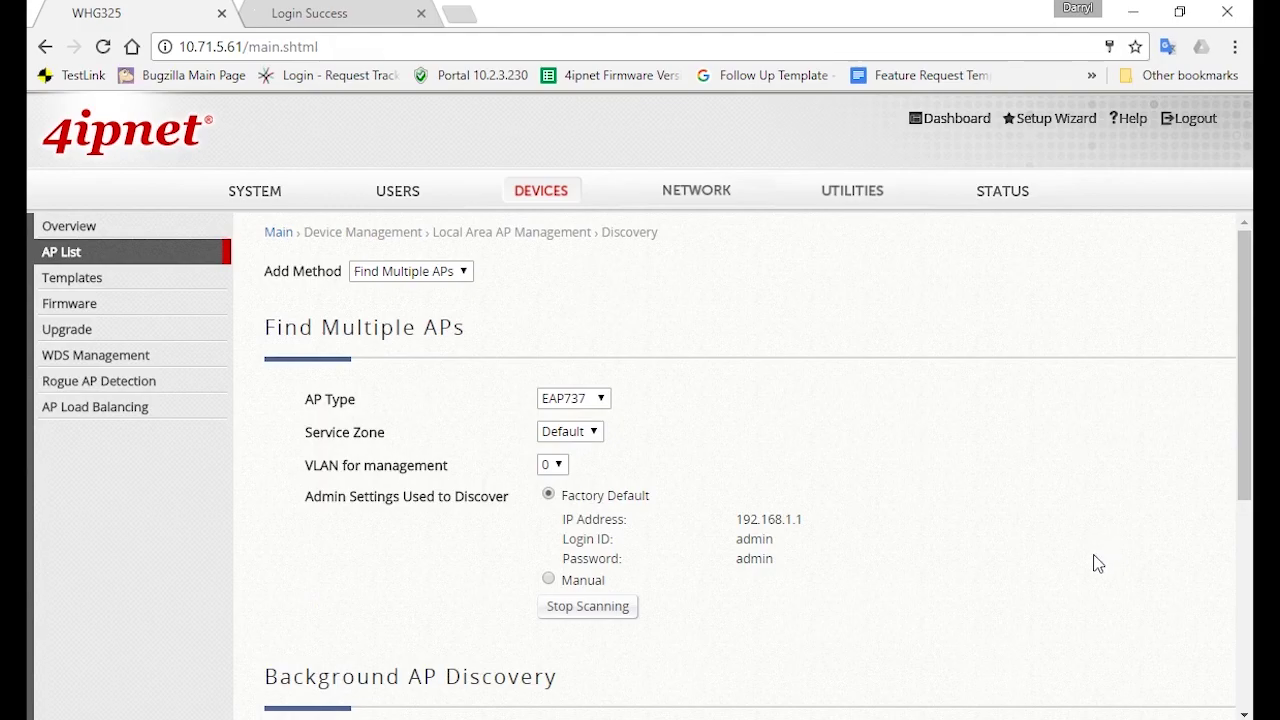
{"action": "scroll", "coordinate": [1093, 555], "scroll_direction": "down", "scroll_amount": 4}
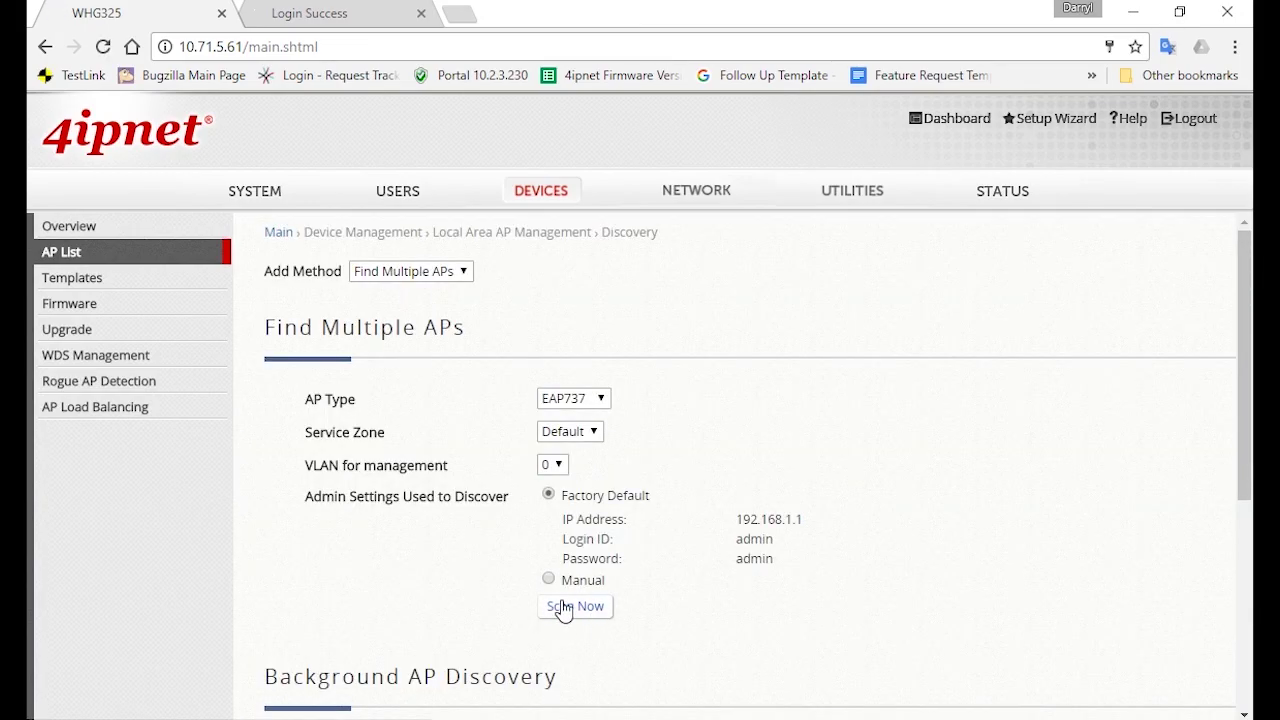
{"action": "scroll", "coordinate": [743, 618], "scroll_direction": "down", "scroll_amount": 4}
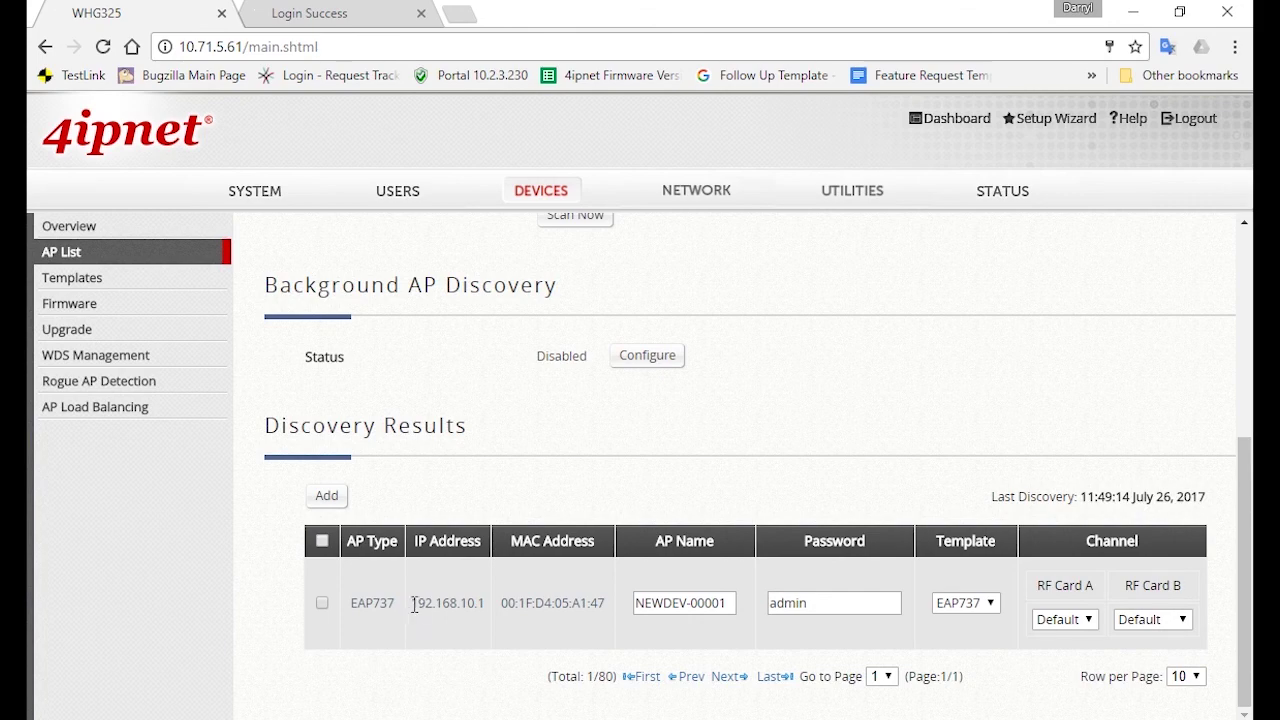
Rename the AP at 192.168.10.1 from NEWDEV-00001 to EAP737, keep template EAP737, and select it
{"action": "left_click_drag", "start_coordinate": [412, 602], "coordinate": [490, 597]}
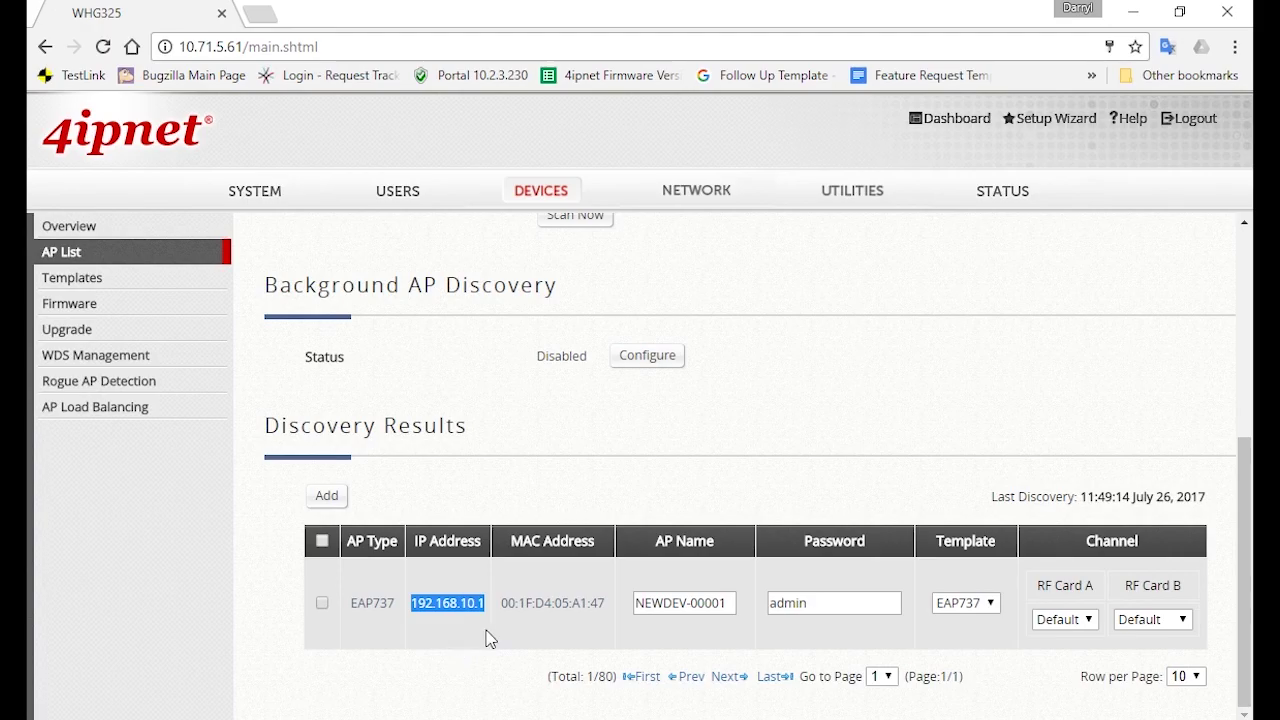
{"action": "left_click", "coordinate": [555, 605]}
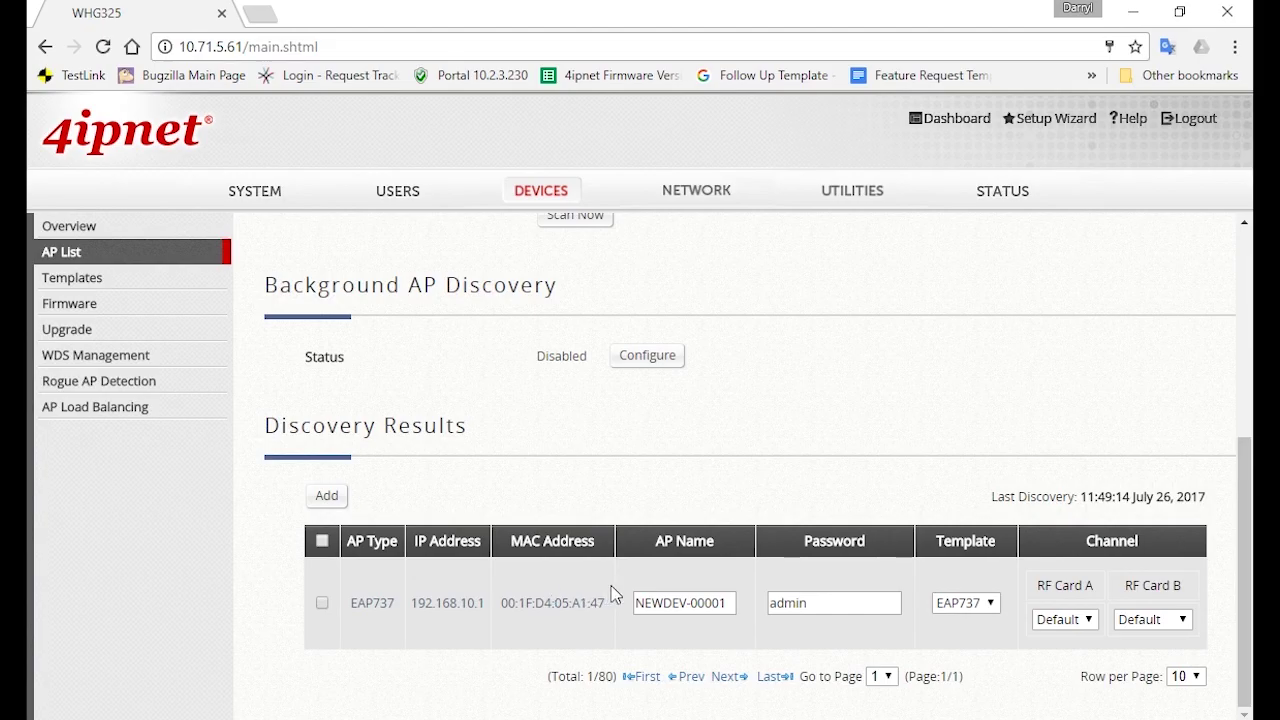
{"action": "triple_click", "coordinate": [646, 600]}
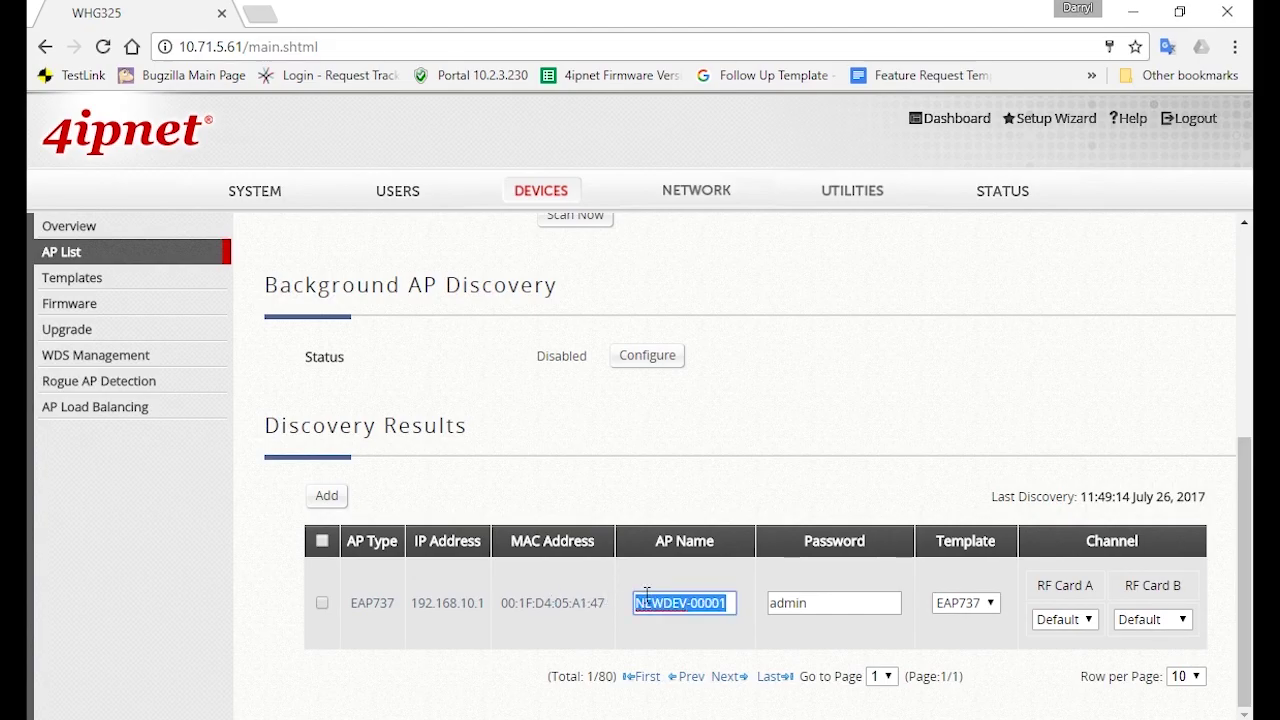
{"action": "type", "text": "EAP737"}
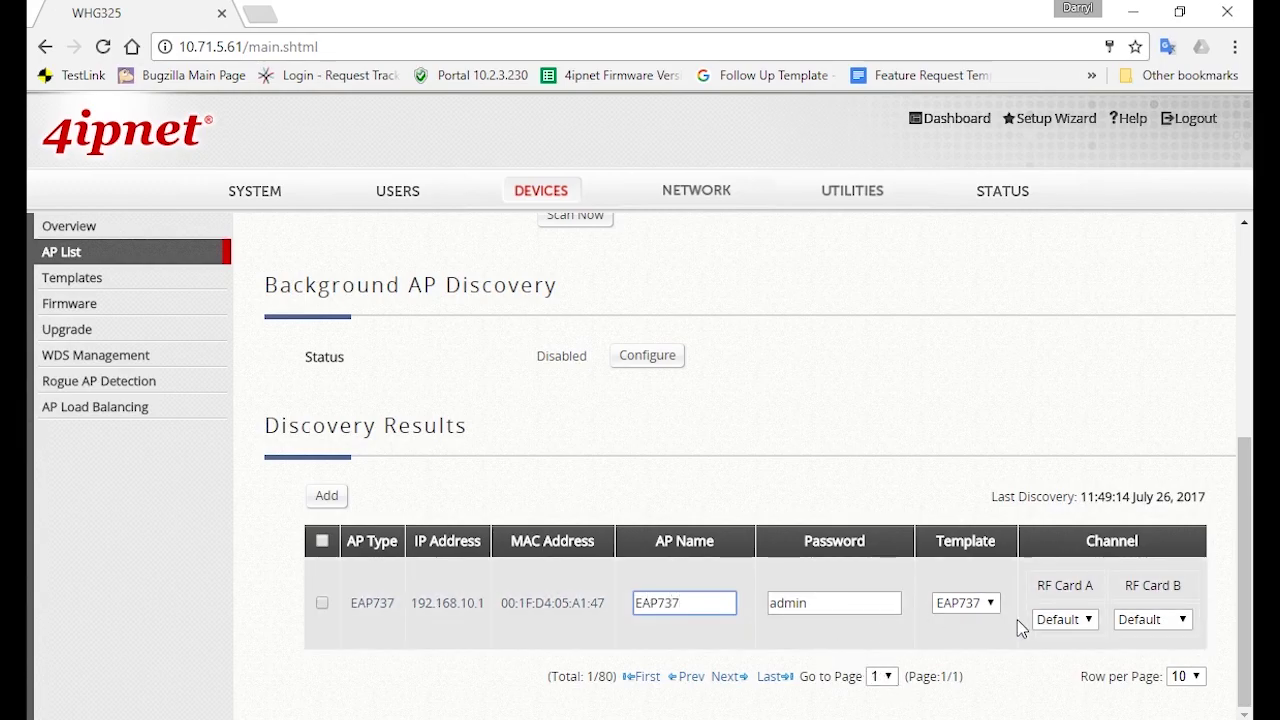
{"action": "left_click", "coordinate": [975, 604]}
{"action": "left_click", "coordinate": [981, 622]}
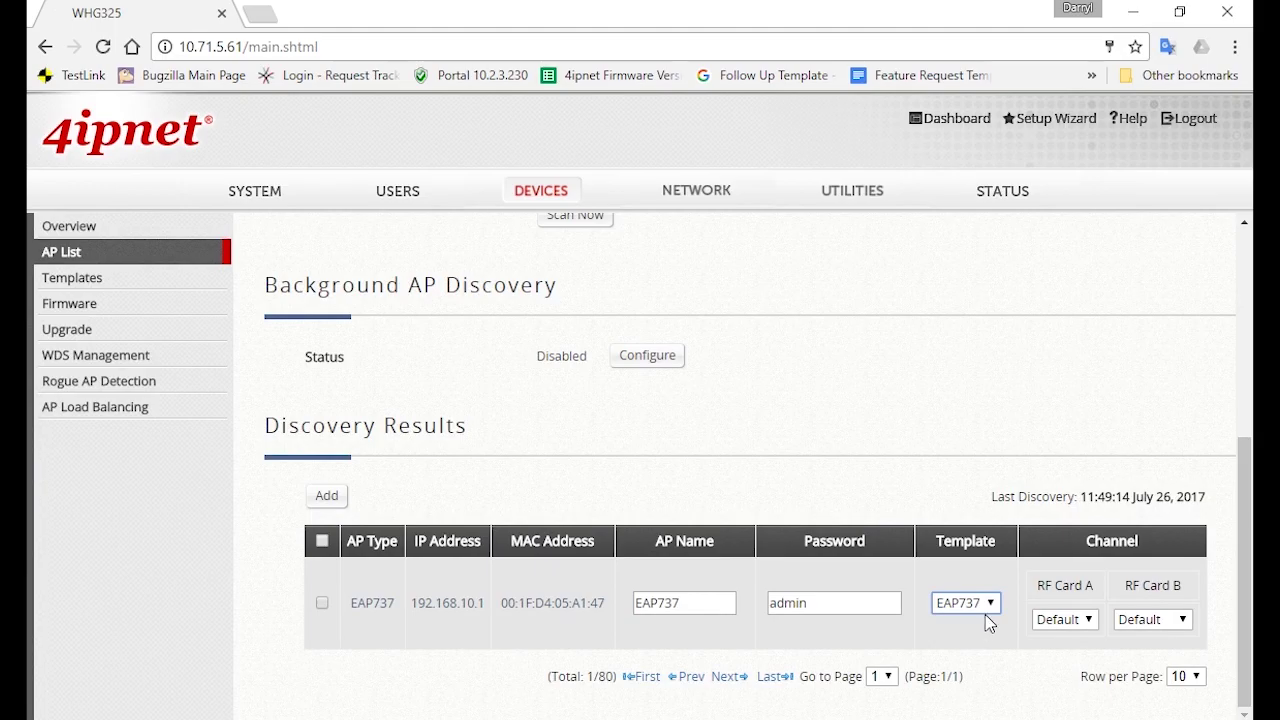
{"action": "left_click", "coordinate": [323, 541]}
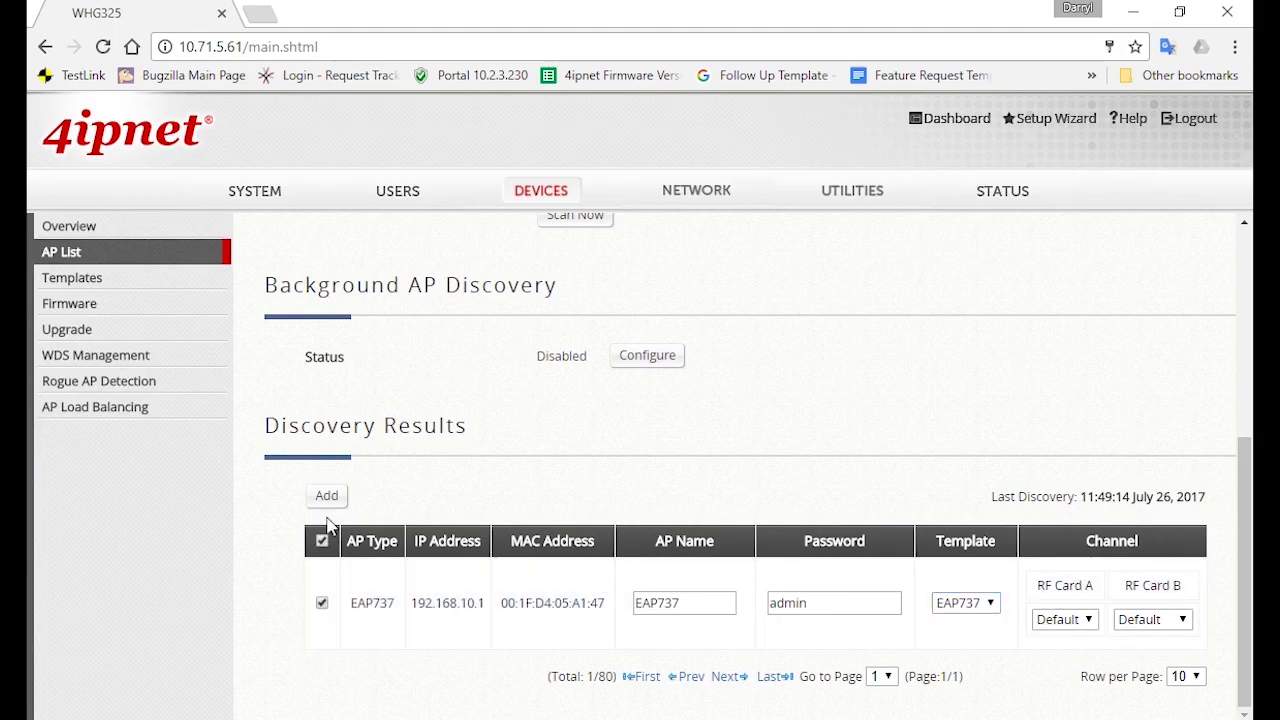
Add the EAP737 AP to the AP List, refreshing every 10 seconds until it comes Online
{"action": "left_click", "coordinate": [327, 495]}
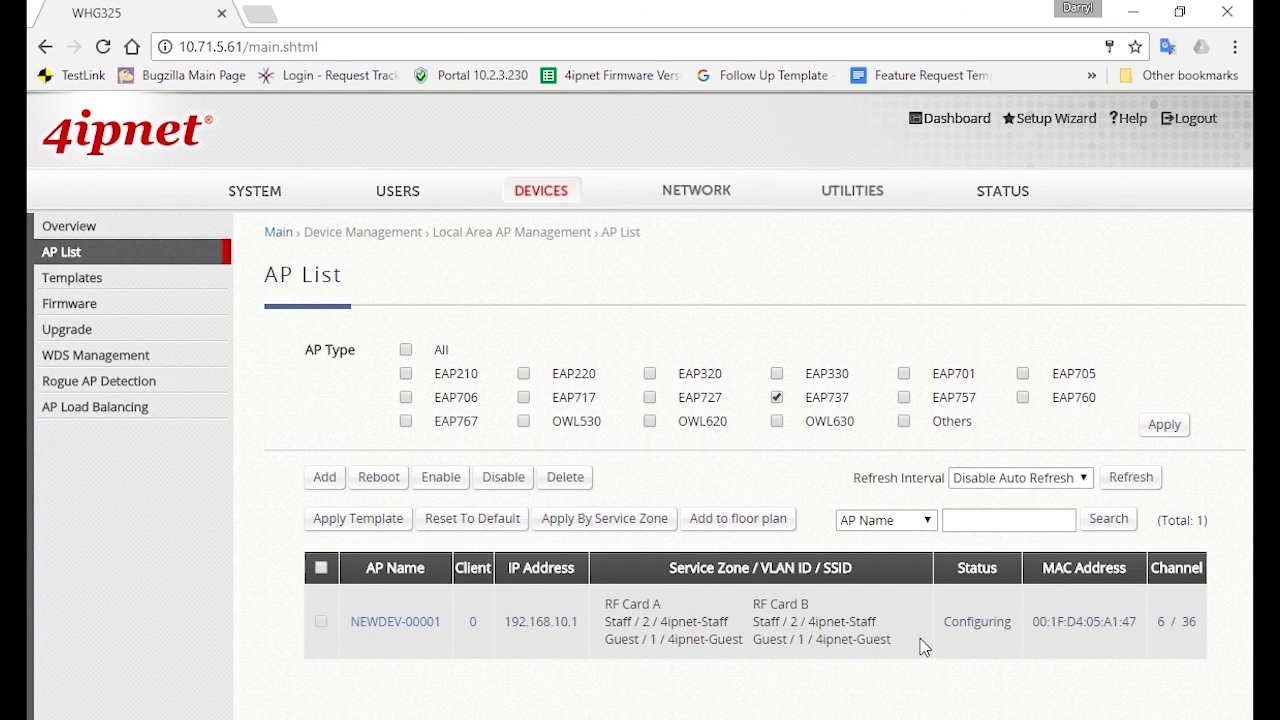
{"action": "double_click", "coordinate": [980, 622]}
{"action": "left_click", "coordinate": [978, 626]}
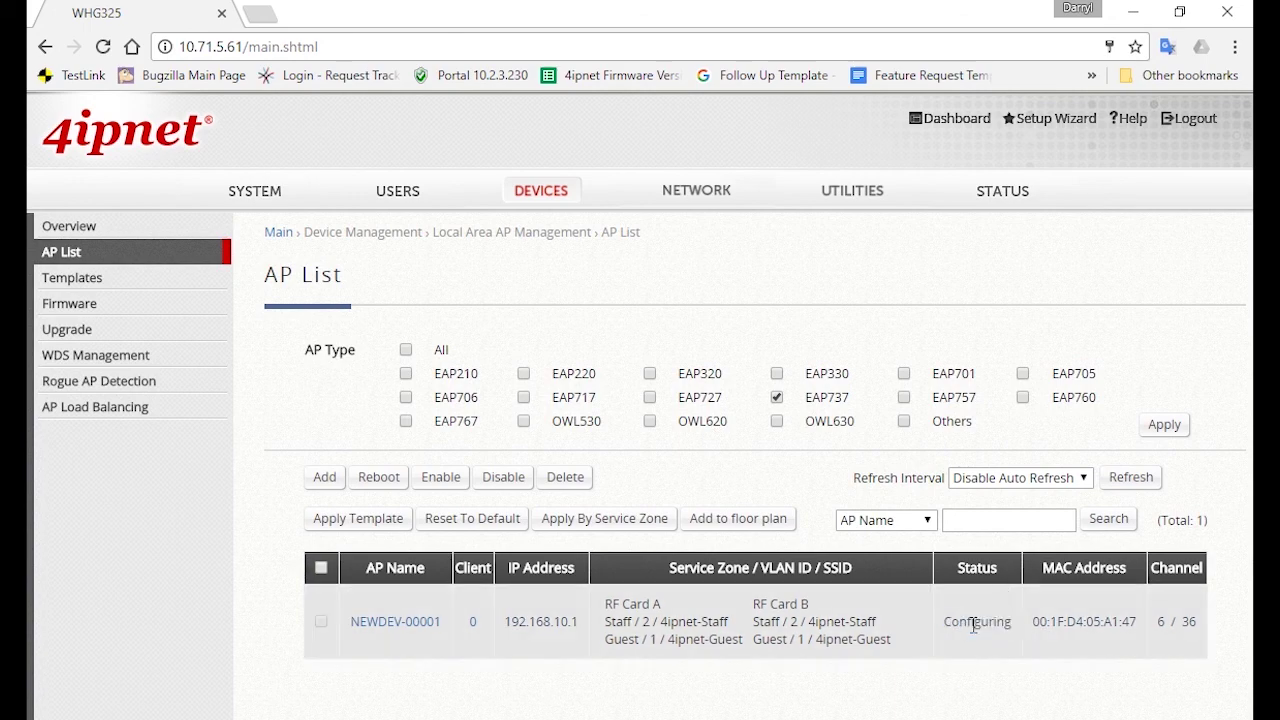
{"action": "left_click", "coordinate": [1035, 482]}
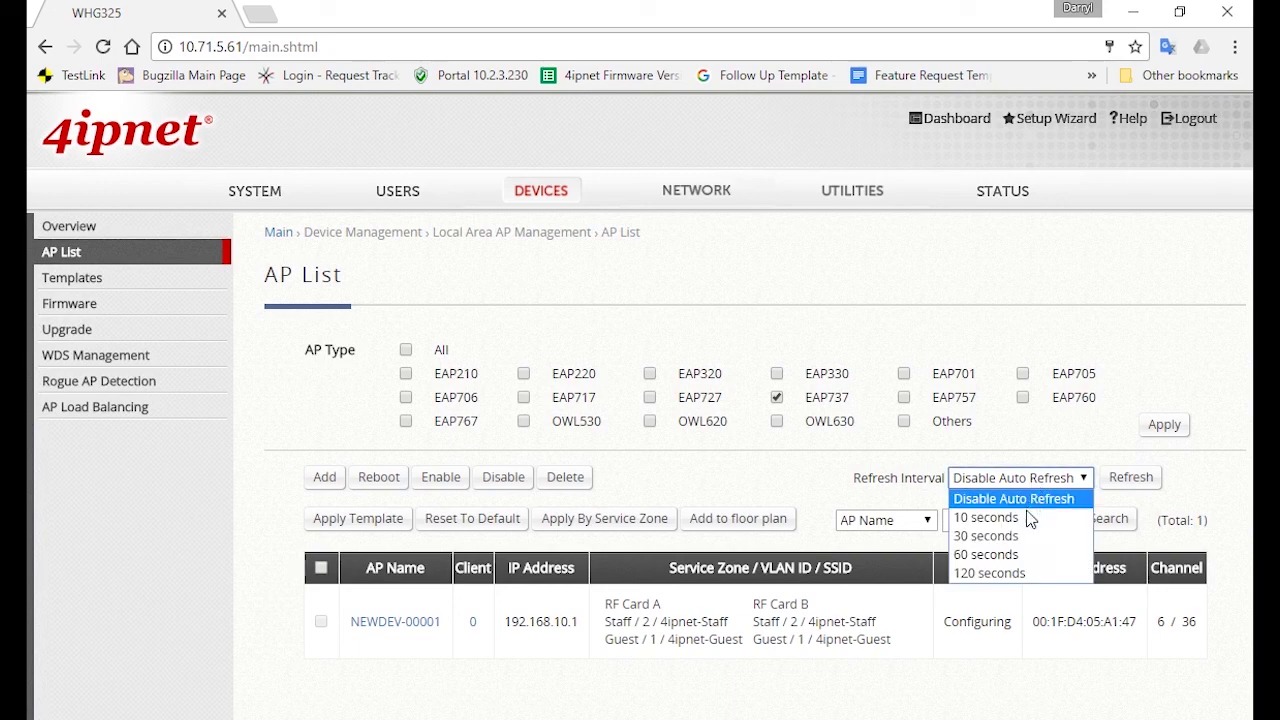
{"action": "left_click", "coordinate": [1024, 521]}
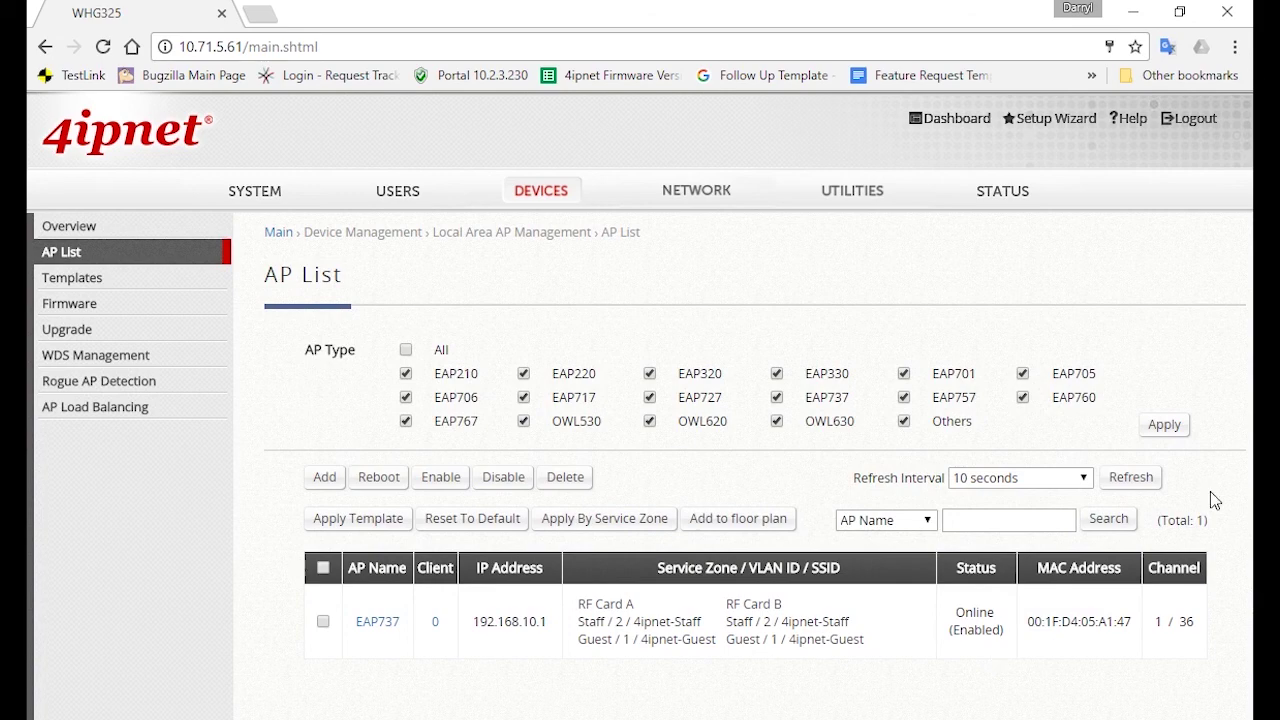
{"action": "left_click", "coordinate": [1019, 477]}
{"action": "left_click", "coordinate": [1012, 495]}
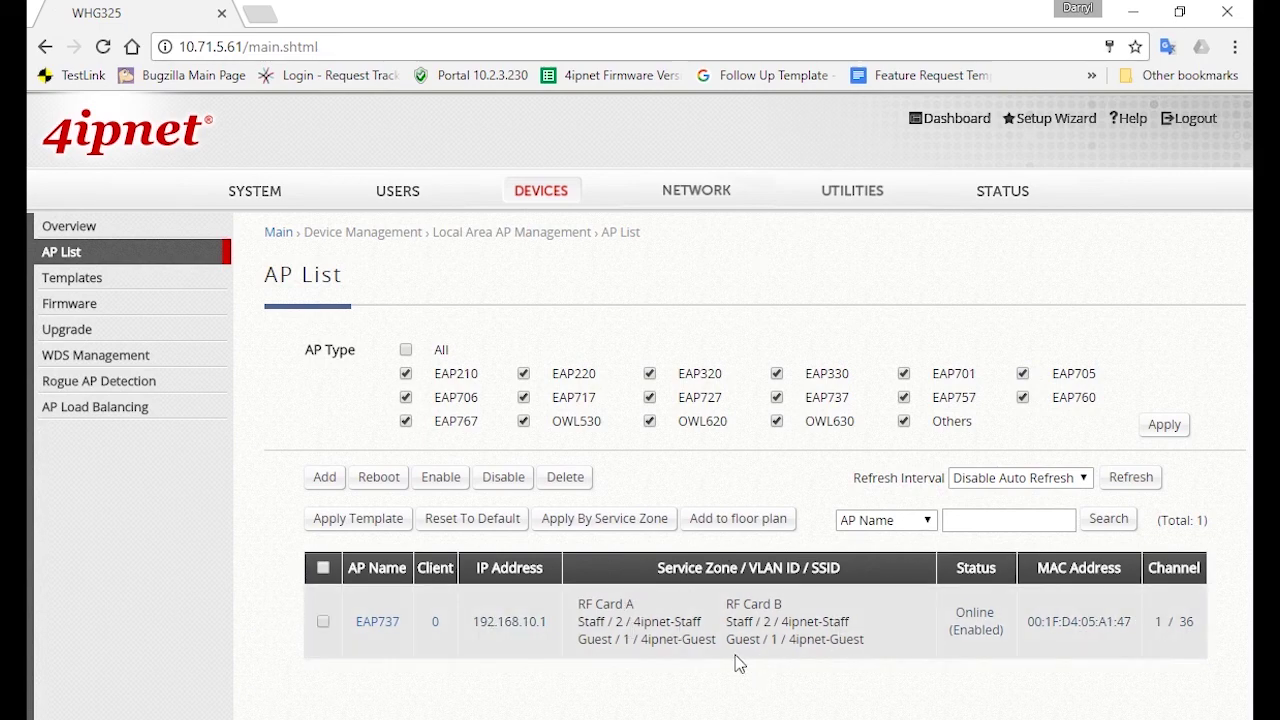
{"action": "double_click", "coordinate": [977, 630]}
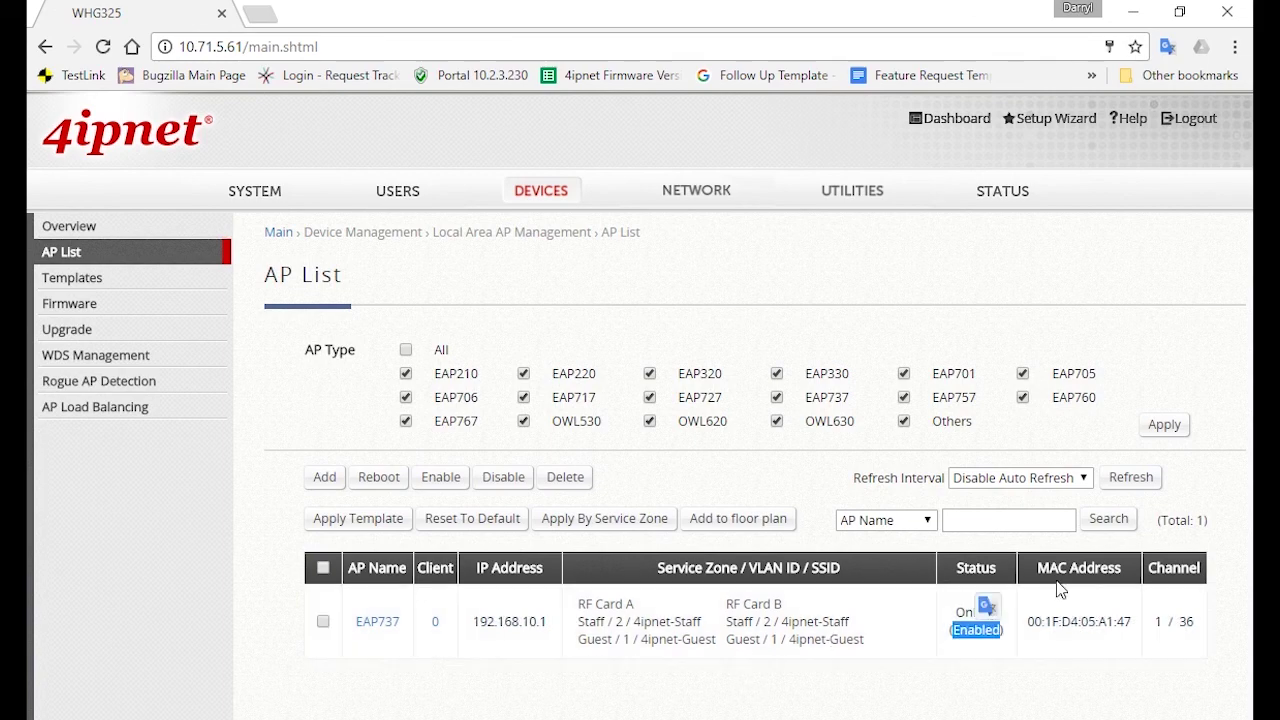
{"action": "left_click", "coordinate": [1079, 626]}
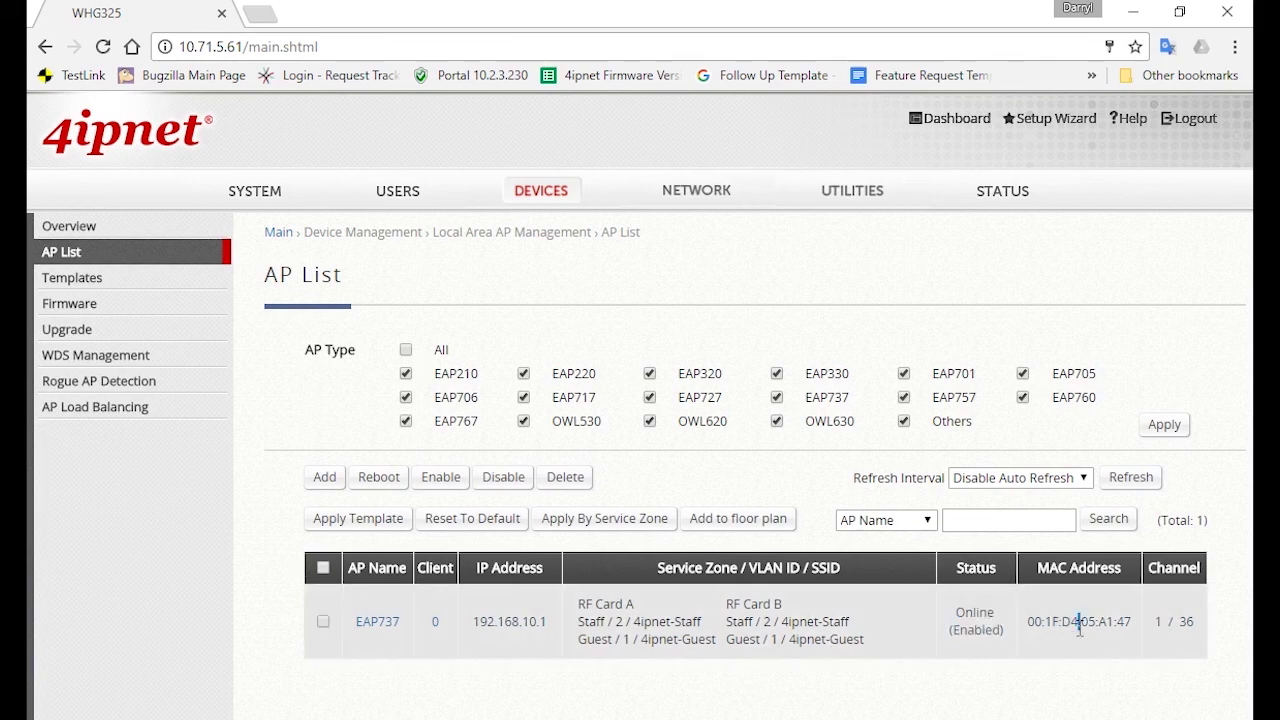
{"action": "left_click_drag", "start_coordinate": [1194, 615], "coordinate": [1152, 622]}
{"action": "left_click", "coordinate": [1046, 678]}
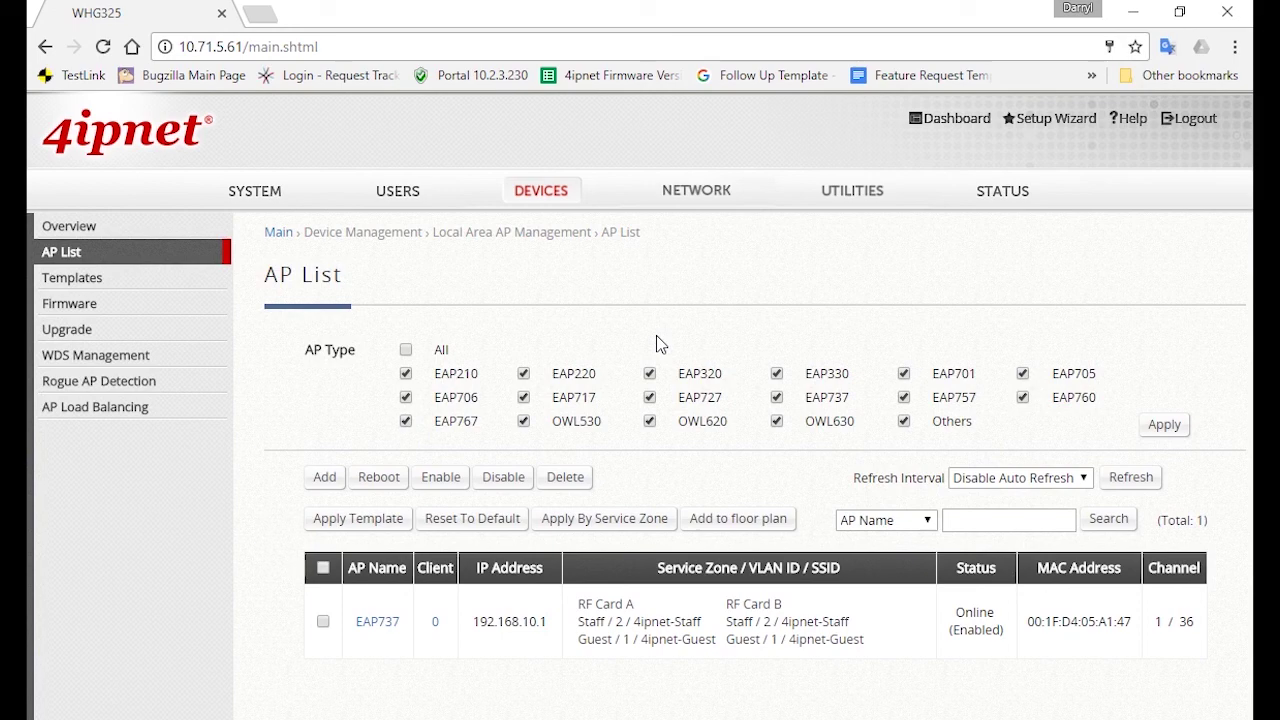
Open the Default service zone under SYSTEM > Service Zones and find its AP management range 192.168.10.1–192.168.10.254
{"action": "left_click", "coordinate": [250, 193]}
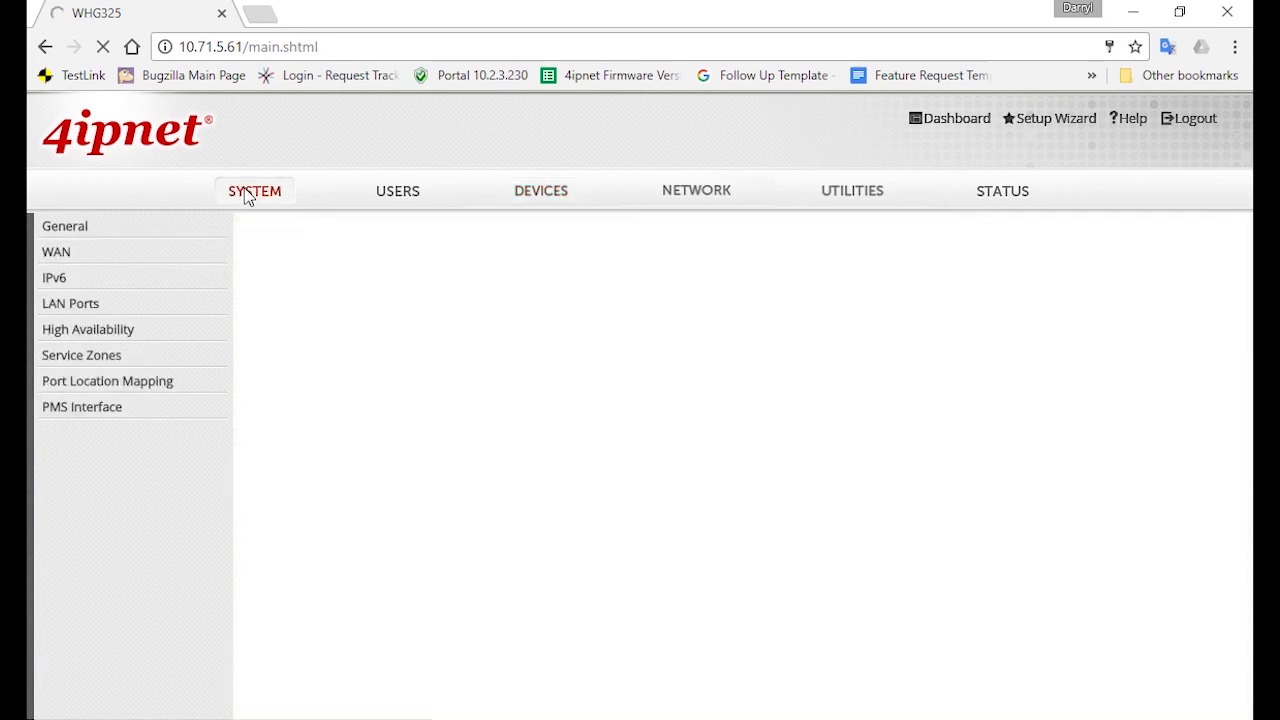
{"action": "left_click", "coordinate": [190, 360]}
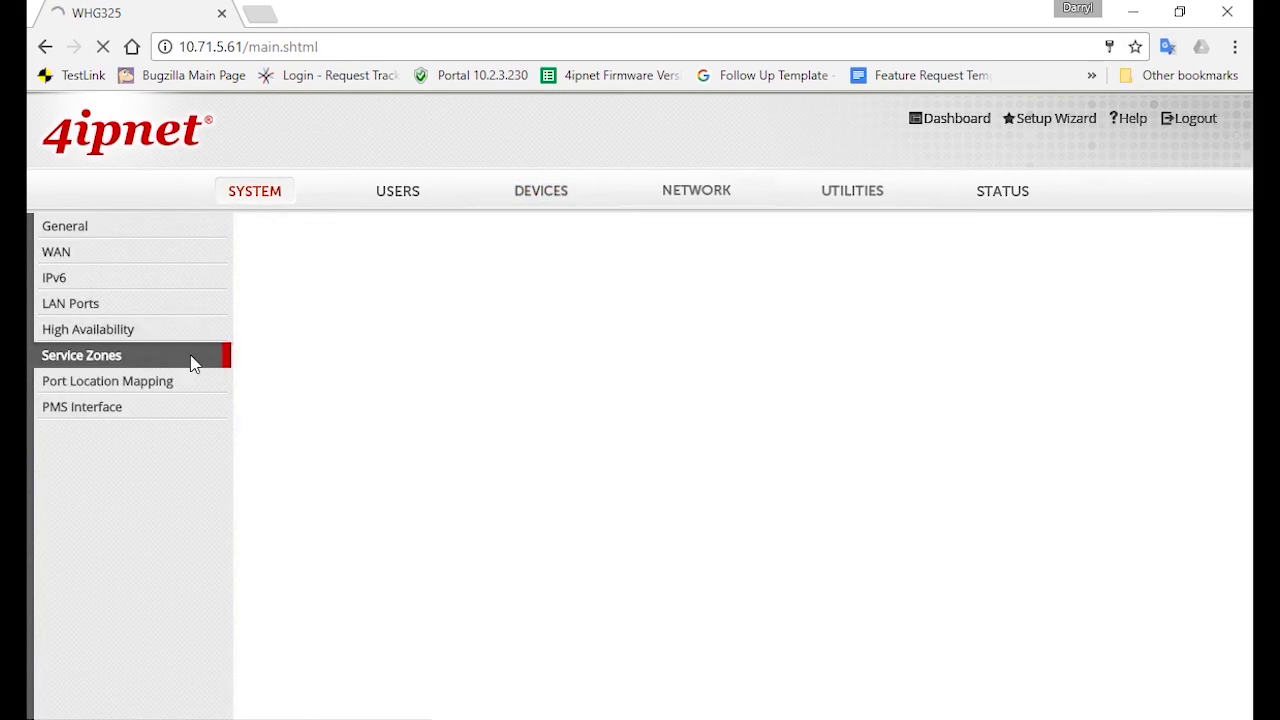
{"action": "left_click", "coordinate": [454, 398]}
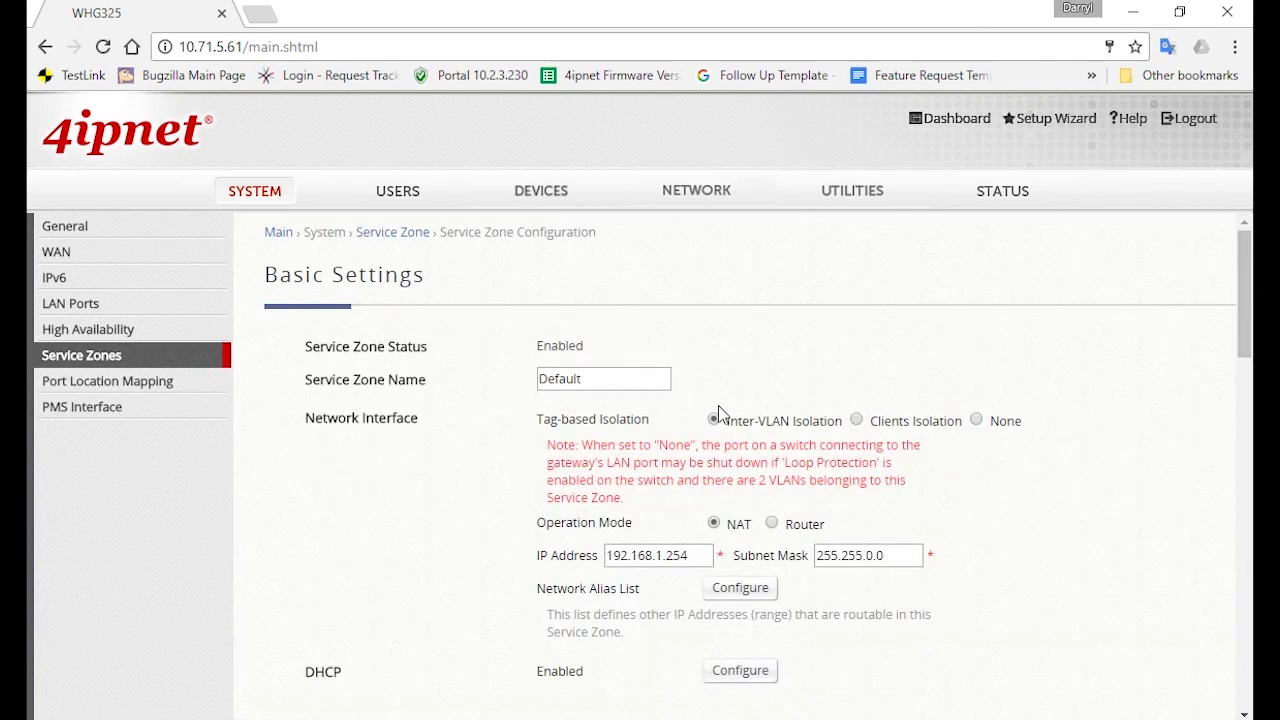
{"action": "scroll", "coordinate": [1093, 453], "scroll_direction": "down", "scroll_amount": 3}
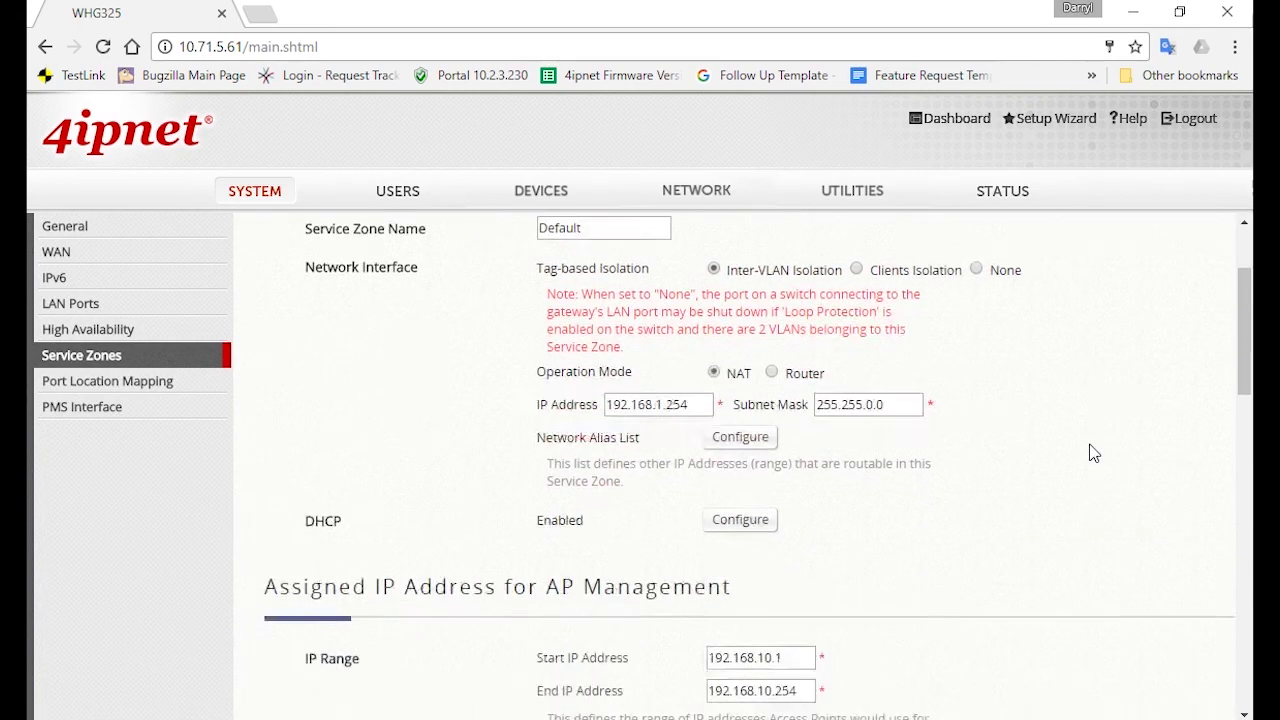
{"action": "scroll", "coordinate": [1097, 450], "scroll_direction": "down", "scroll_amount": 1}
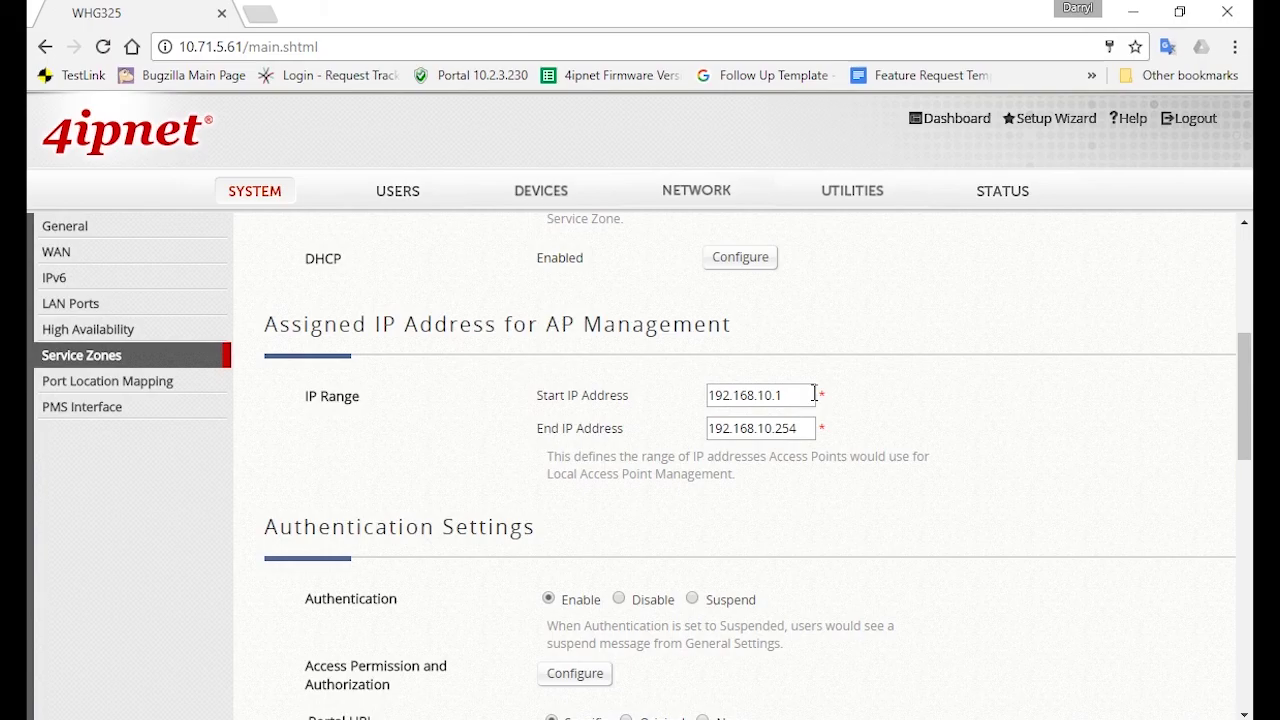
{"action": "left_click_drag", "start_coordinate": [783, 396], "coordinate": [718, 402]}
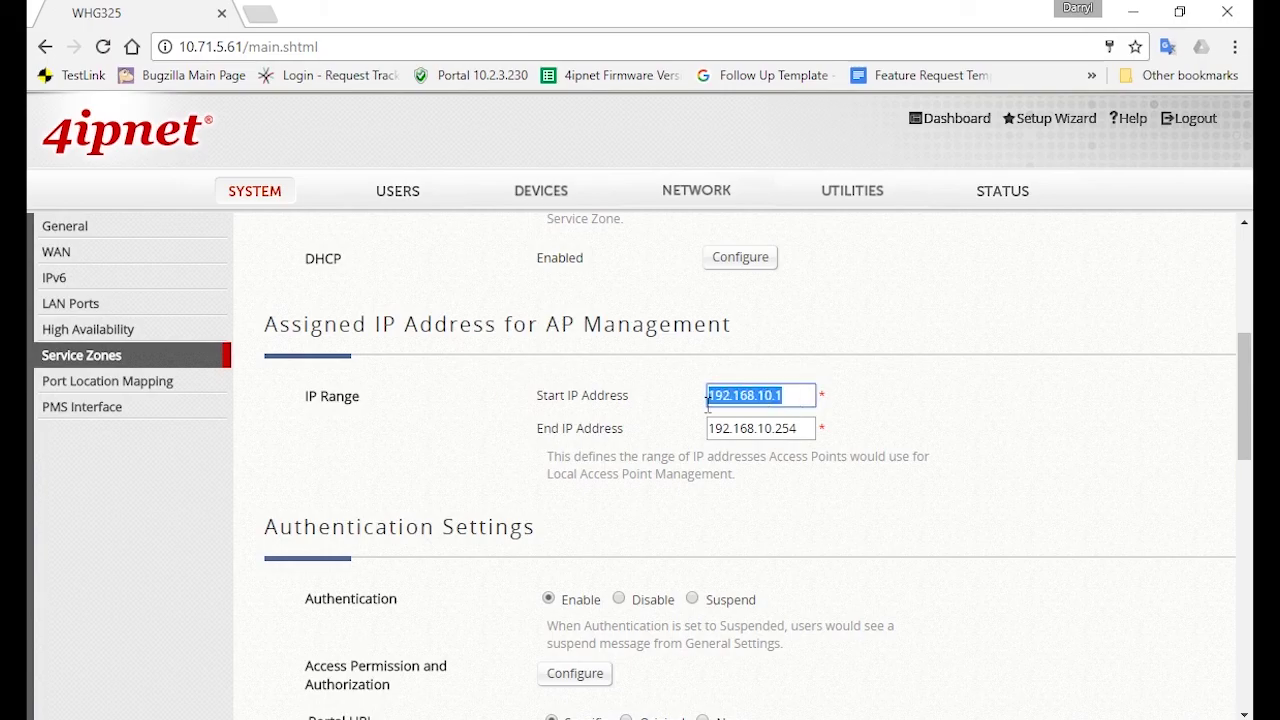
{"action": "left_click_drag", "start_coordinate": [797, 428], "coordinate": [692, 446]}
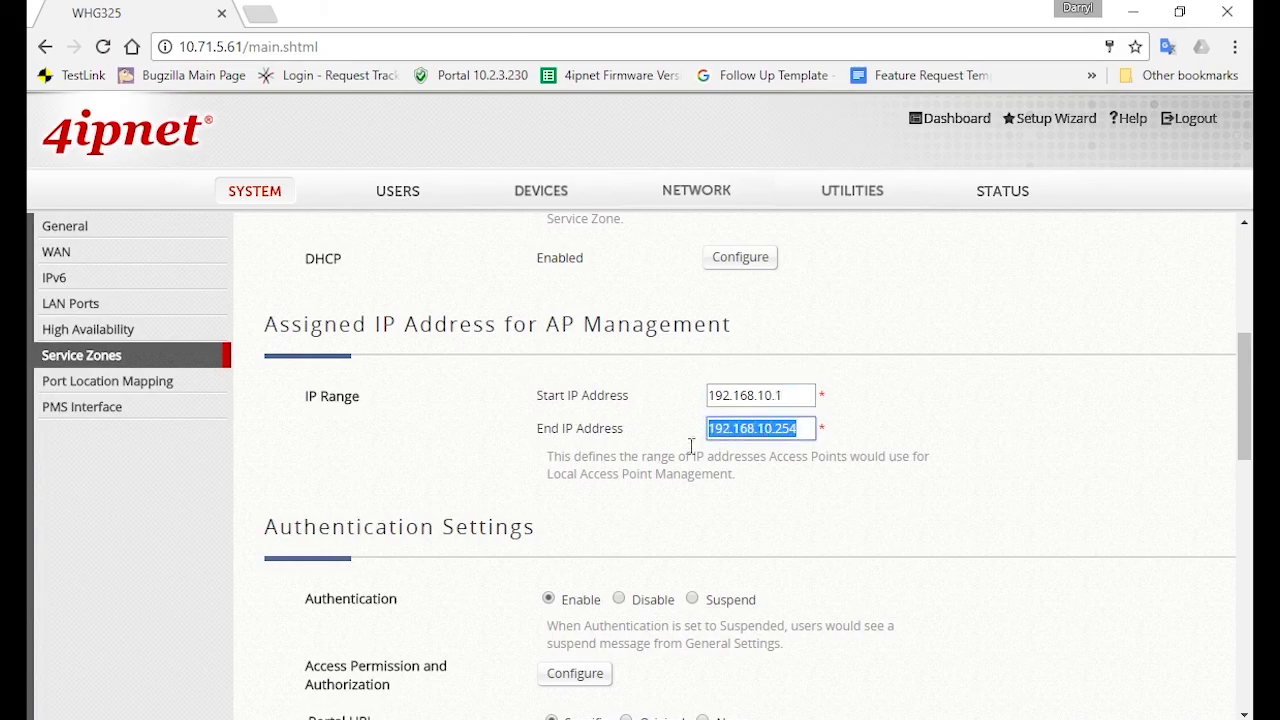
{"action": "left_click", "coordinate": [955, 421]}
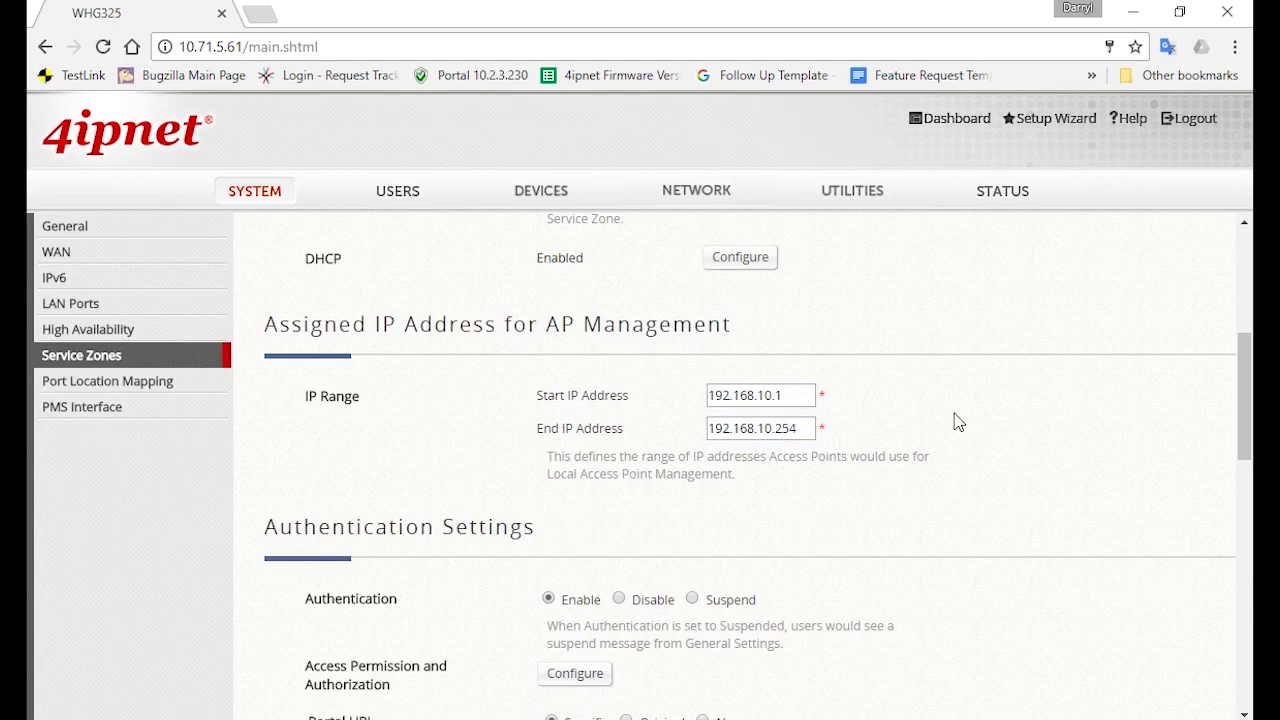